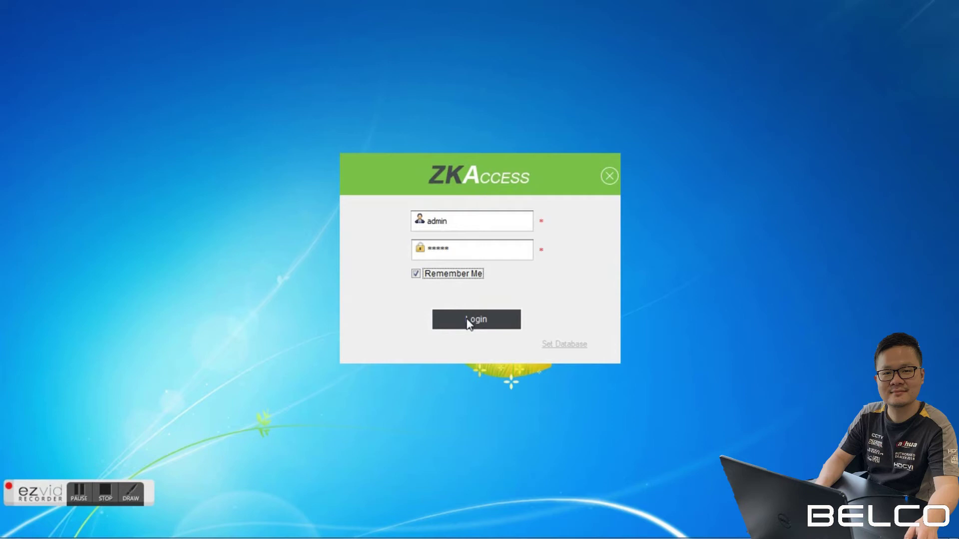
Log in with the remembered admin account and open the device management list.
{"action": "left_click", "coordinate": [467, 320]}
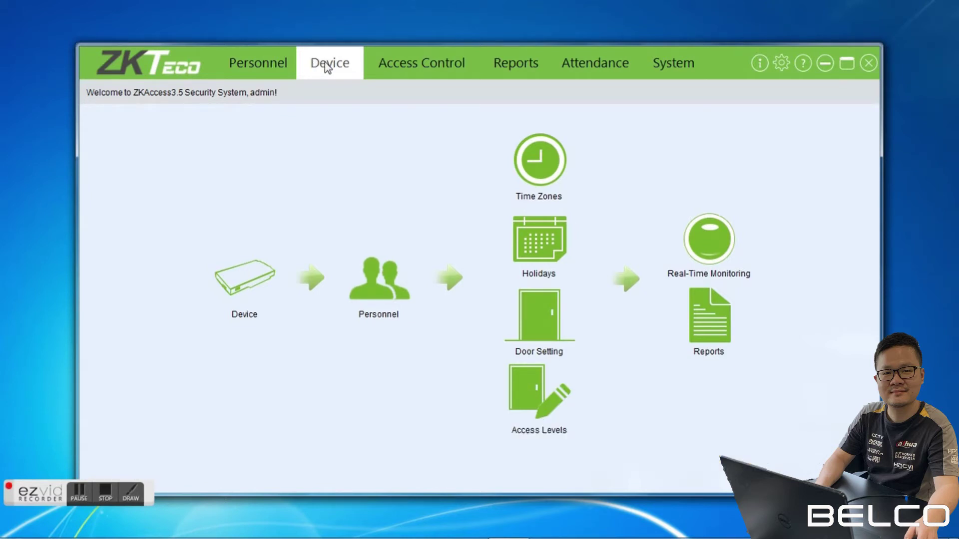
{"action": "left_click", "coordinate": [334, 71]}
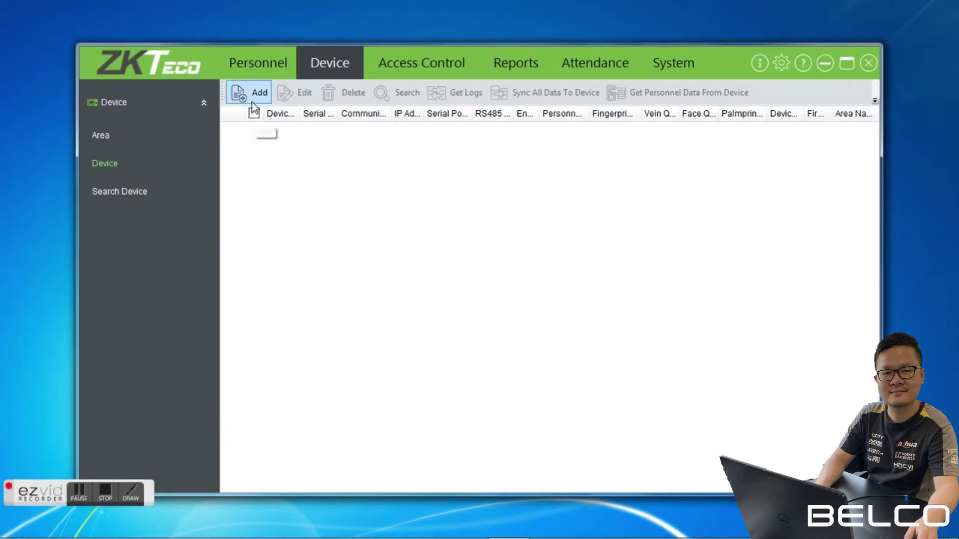
{"action": "left_click", "coordinate": [118, 193]}
{"action": "left_click", "coordinate": [842, 101]}
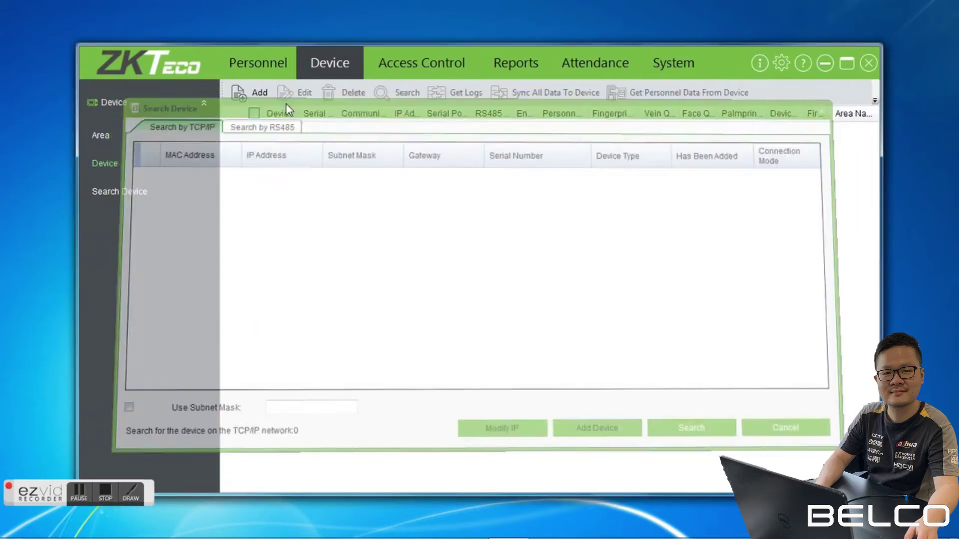
Fill in the manual add form for a Standalone Device named F22 at IP address 192.168.1.201, and cancel without saving.
{"action": "left_click", "coordinate": [256, 98]}
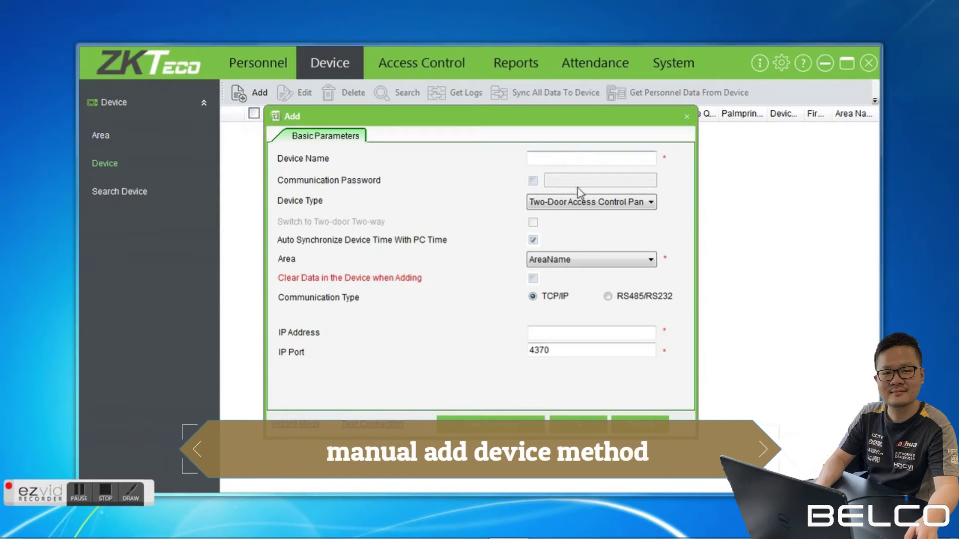
{"action": "left_click", "coordinate": [573, 160]}
{"action": "type", "text": "F22"}
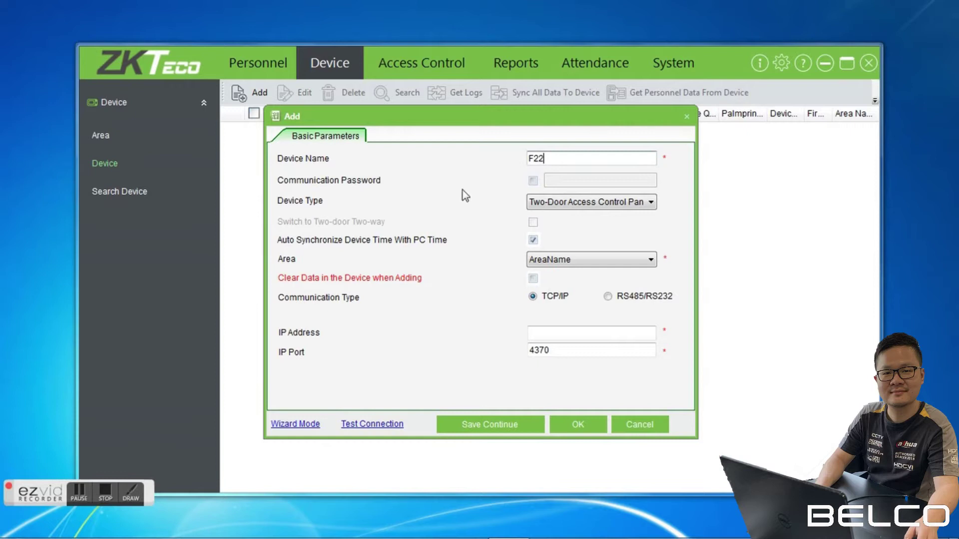
{"action": "left_click", "coordinate": [564, 205]}
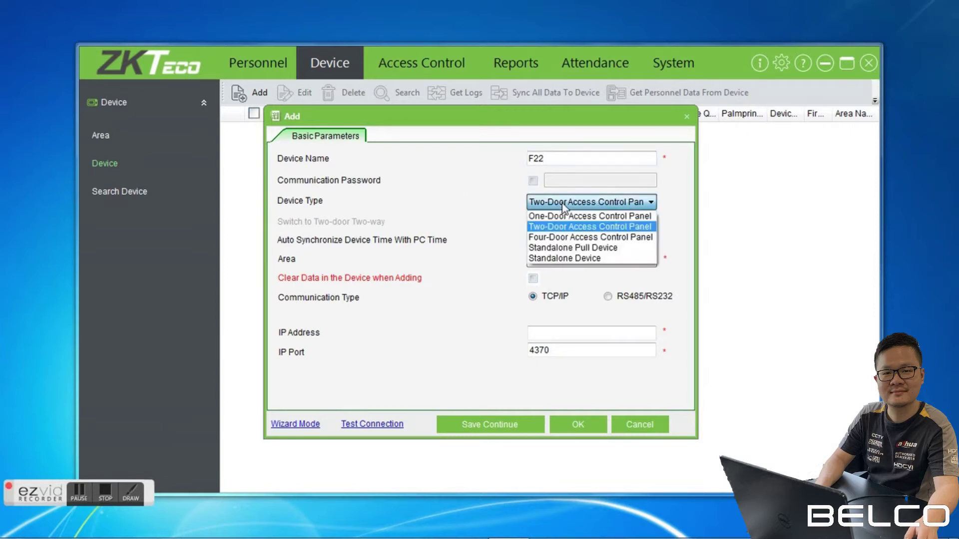
{"action": "left_click", "coordinate": [572, 258]}
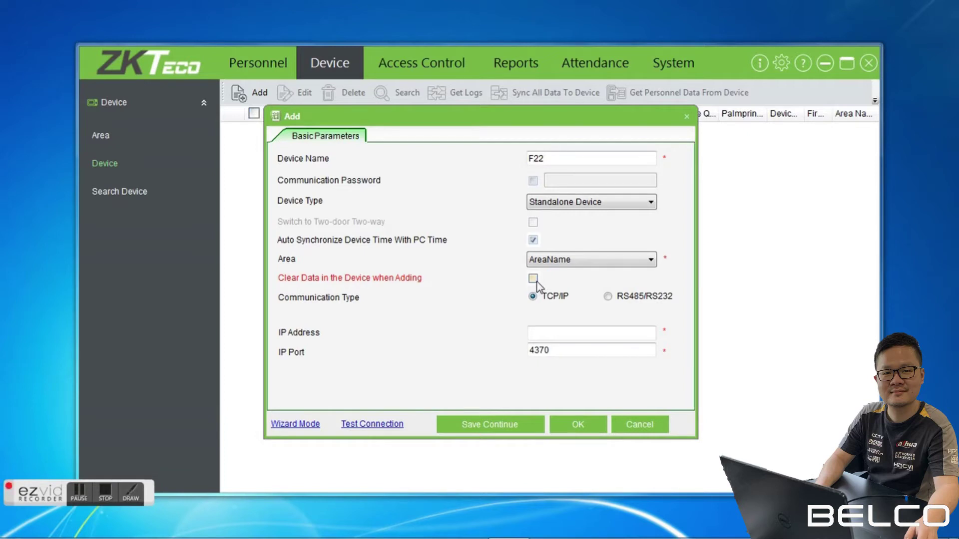
{"action": "left_click", "coordinate": [564, 333]}
{"action": "type", "text": "192.168.1.201"}
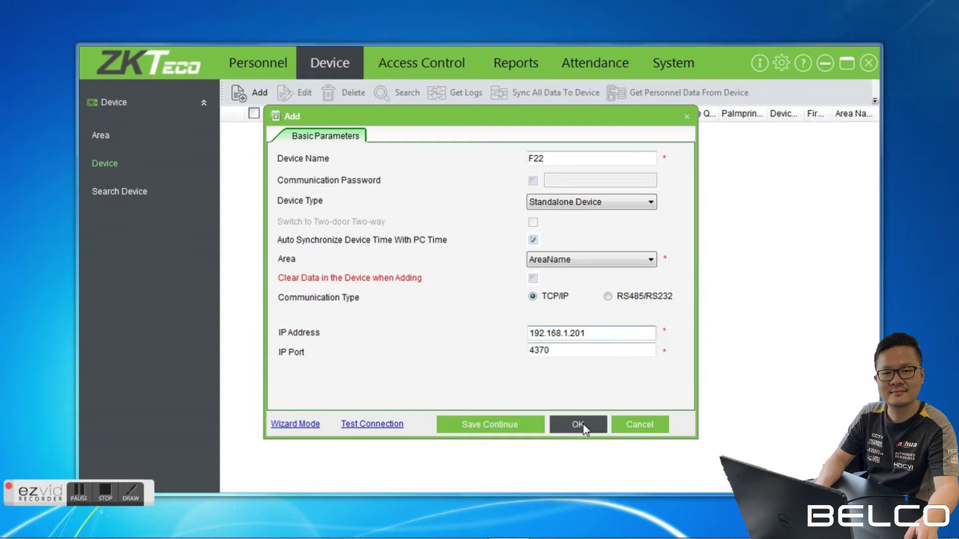
{"action": "left_click", "coordinate": [642, 424]}
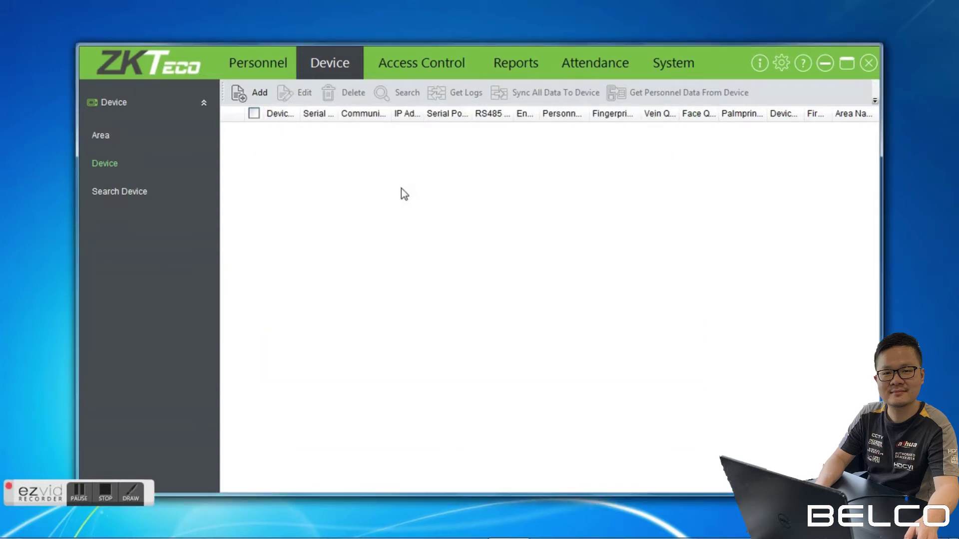
Search the local network for devices over TCP/IP and select the device at 192.168.1.201.
{"action": "left_click", "coordinate": [121, 197]}
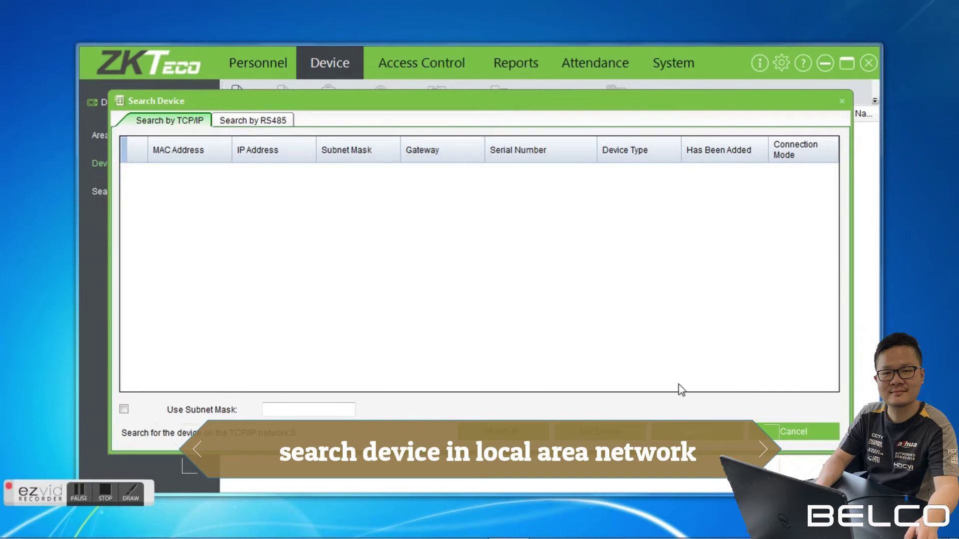
{"action": "left_click", "coordinate": [710, 433]}
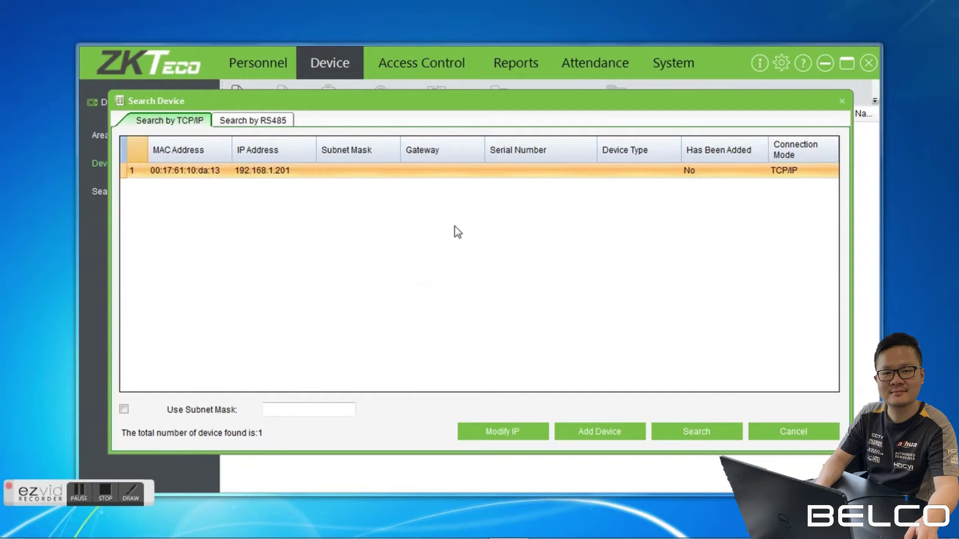
{"action": "left_click", "coordinate": [274, 173]}
{"action": "left_click", "coordinate": [211, 173]}
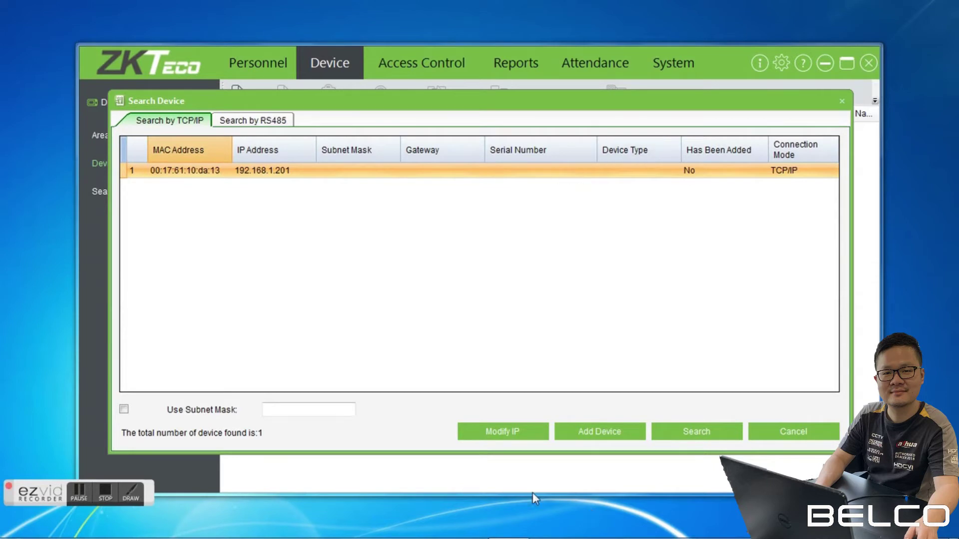
Add the selected network device as F22 with type Standalone Device, without clearing its data, and close the device search.
{"action": "left_click", "coordinate": [596, 432]}
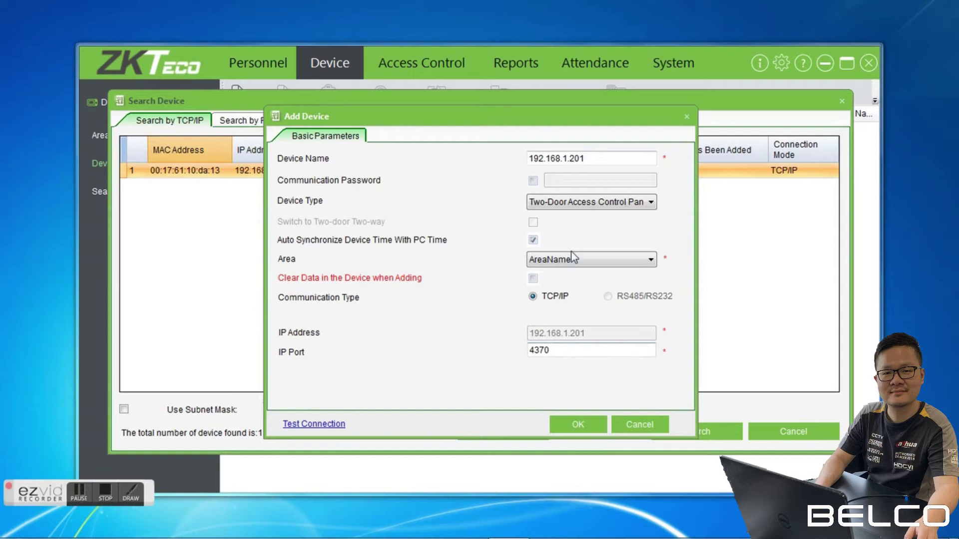
{"action": "left_click_drag", "start_coordinate": [585, 158], "coordinate": [446, 165]}
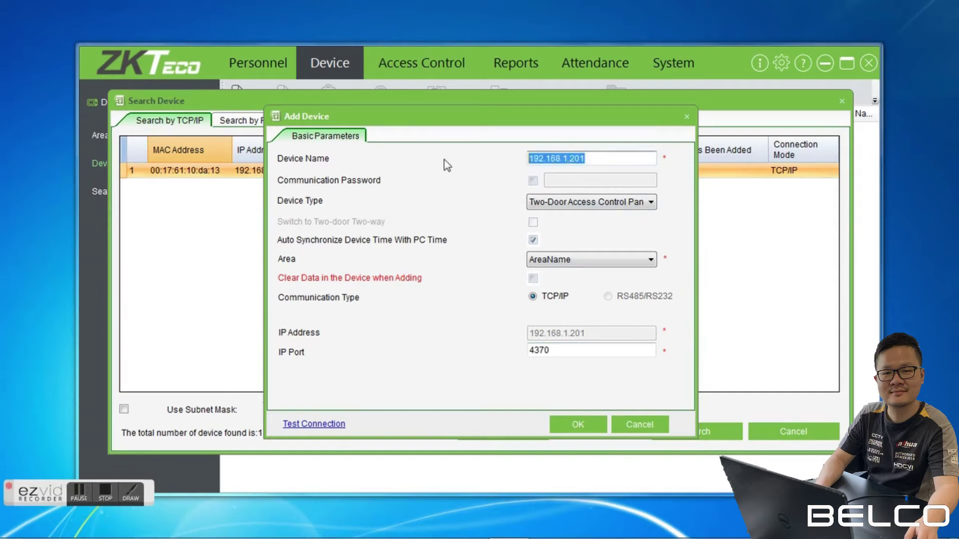
{"action": "type", "text": "F22"}
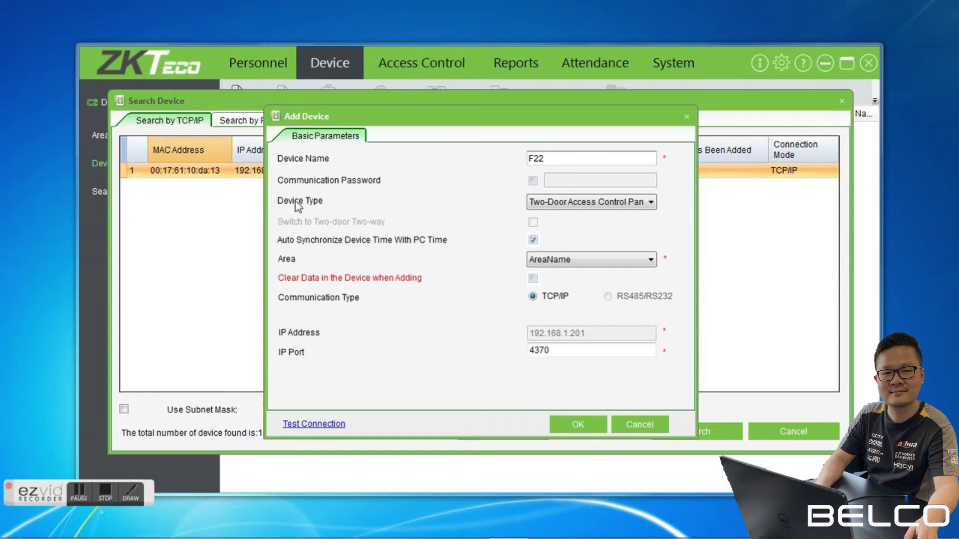
{"action": "left_click", "coordinate": [623, 202]}
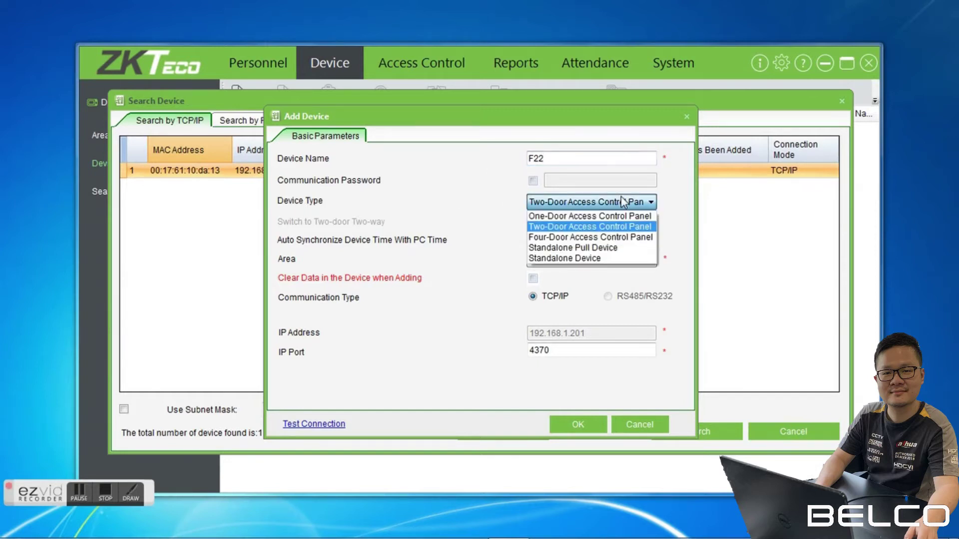
{"action": "left_click", "coordinate": [591, 259]}
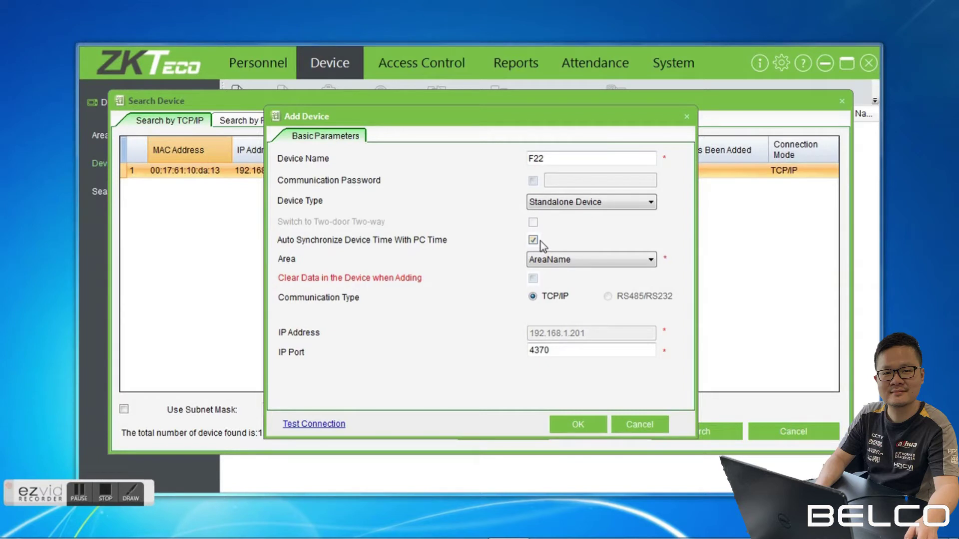
{"action": "left_click", "coordinate": [588, 421]}
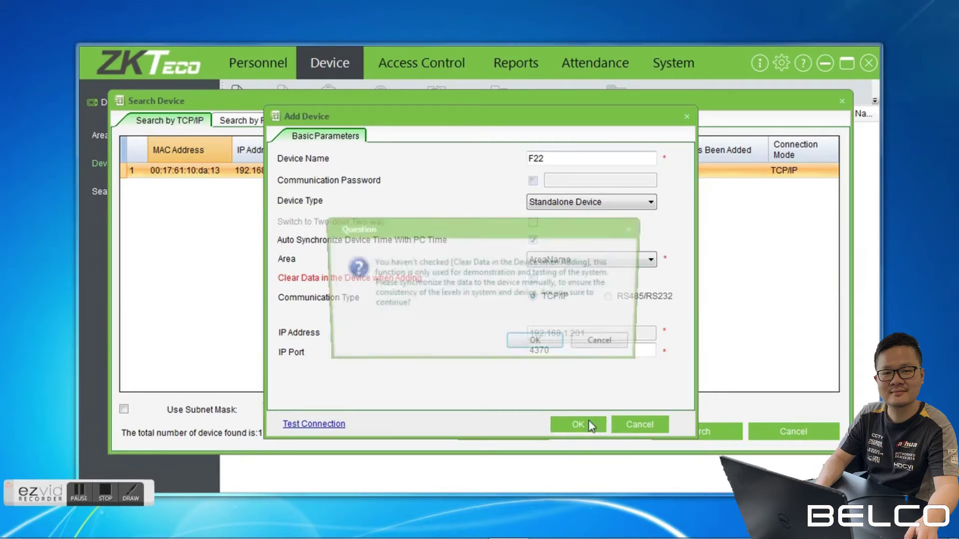
{"action": "left_click", "coordinate": [537, 345]}
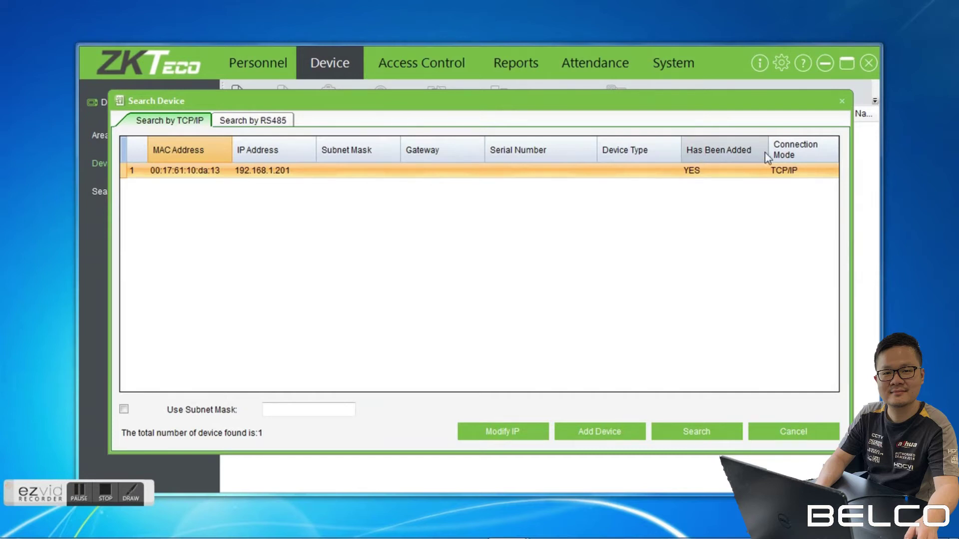
{"action": "left_click", "coordinate": [798, 433]}
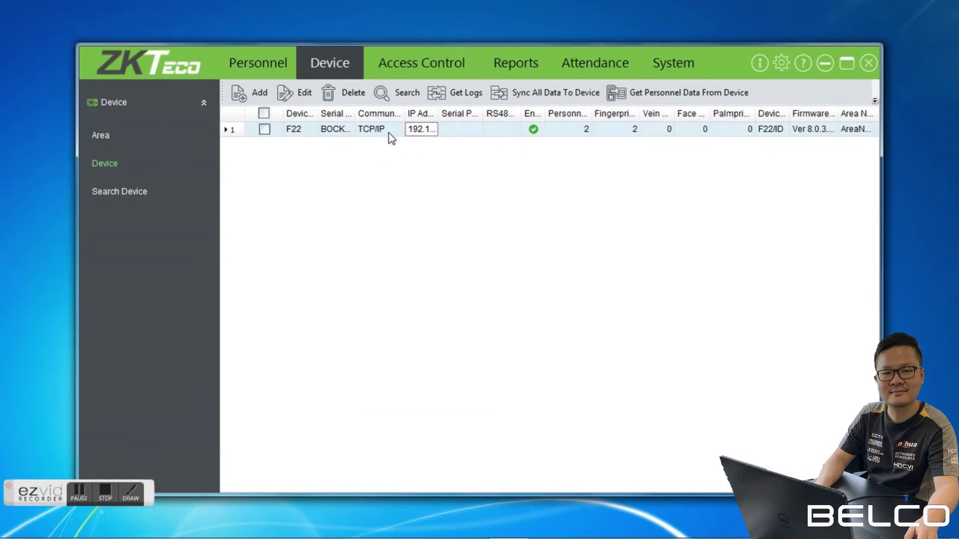
Widen the IP address, serial number, personnel quantity and fingerprint quantity columns in the device list to read device F22's details.
{"action": "left_click_drag", "start_coordinate": [439, 113], "coordinate": [462, 113]}
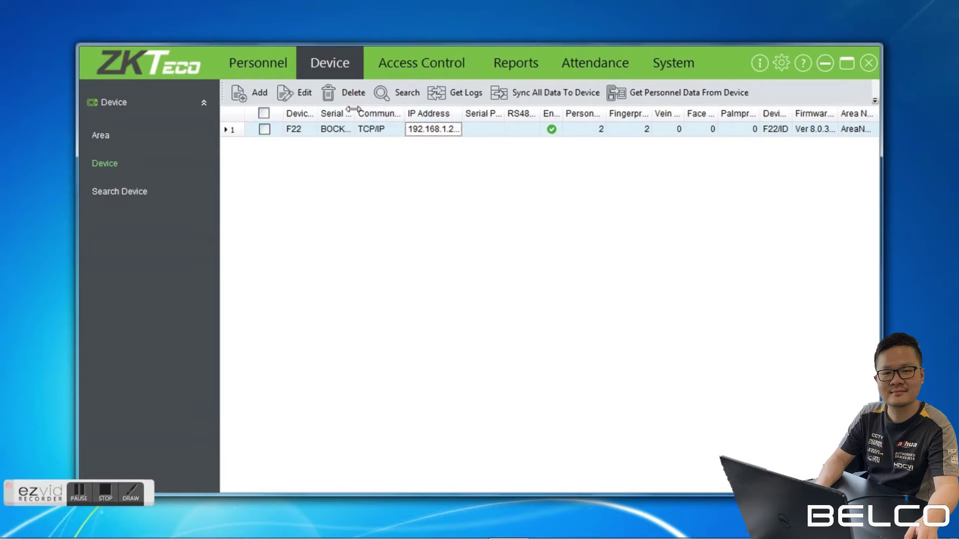
{"action": "left_click_drag", "start_coordinate": [355, 113], "coordinate": [376, 113]}
{"action": "left_click_drag", "start_coordinate": [613, 114], "coordinate": [634, 114]}
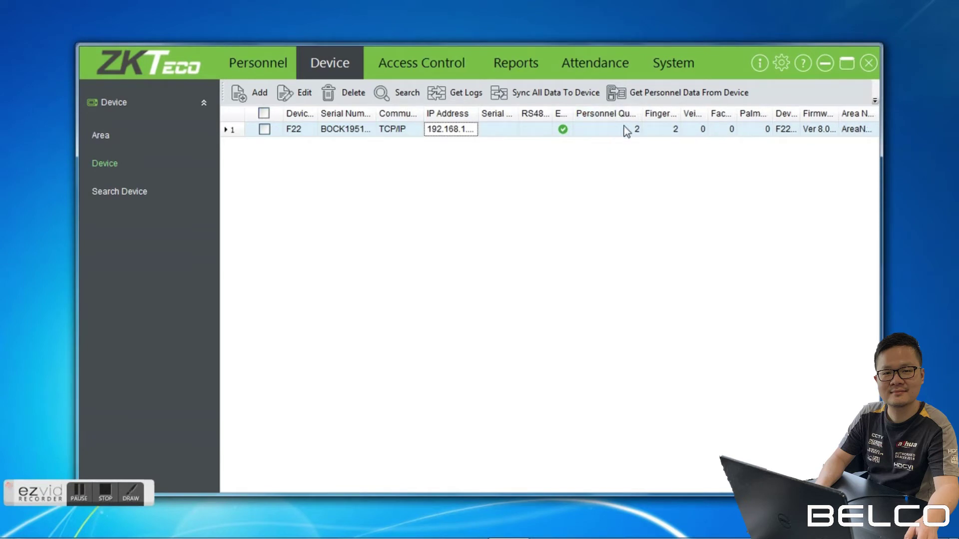
{"action": "left_click", "coordinate": [626, 131]}
{"action": "left_click_drag", "start_coordinate": [675, 115], "coordinate": [708, 115]}
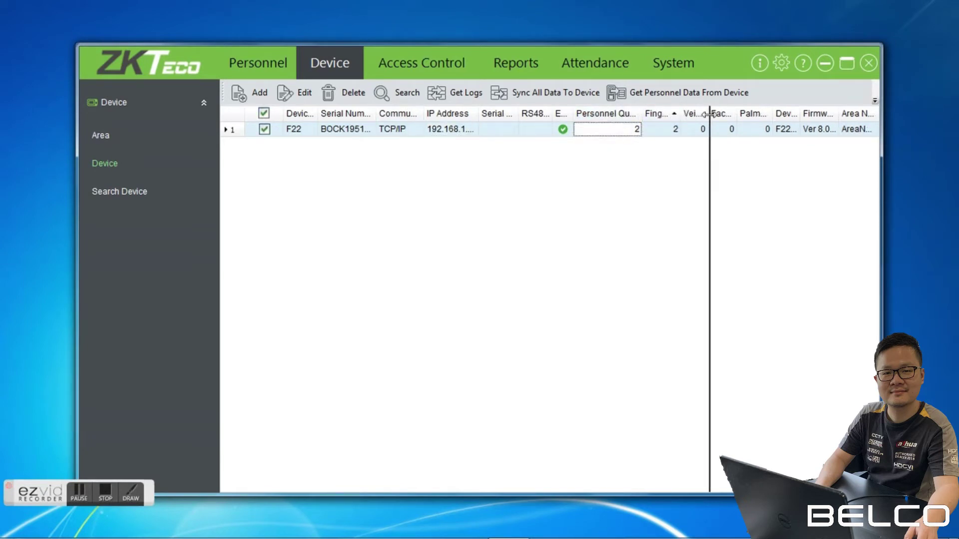
{"action": "left_click", "coordinate": [682, 129]}
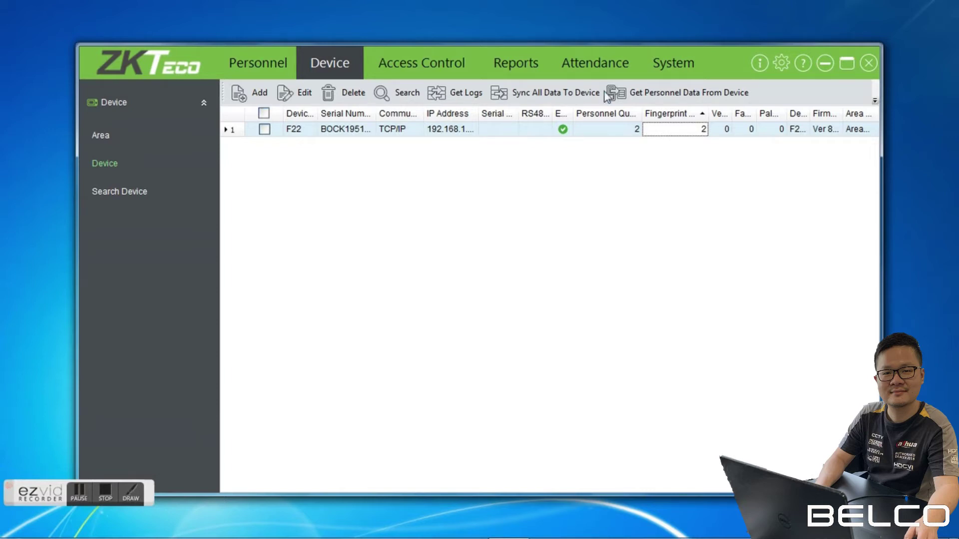
Download the personnel information and fingerprint templates from device F22.
{"action": "left_click", "coordinate": [662, 97]}
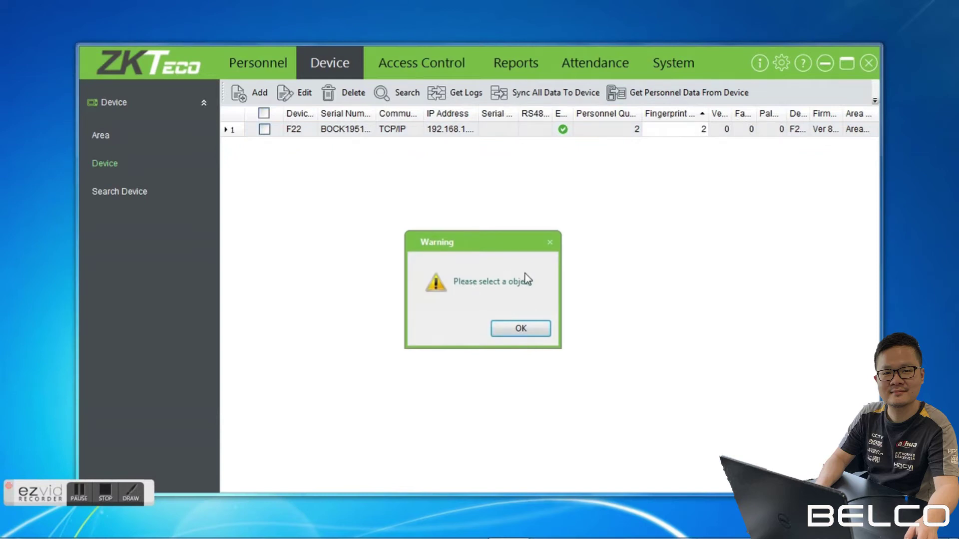
{"action": "left_click", "coordinate": [520, 329]}
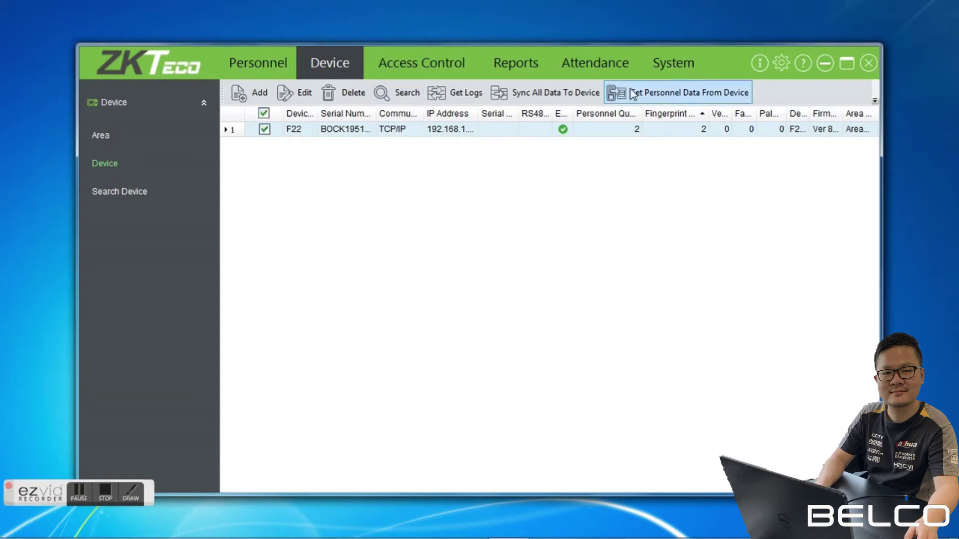
{"action": "left_click", "coordinate": [694, 89]}
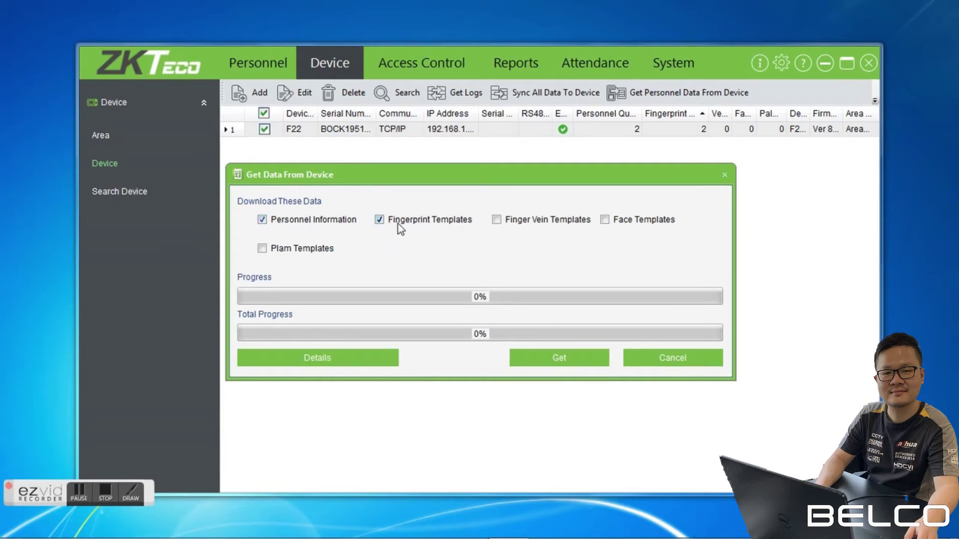
{"action": "left_click", "coordinate": [538, 362]}
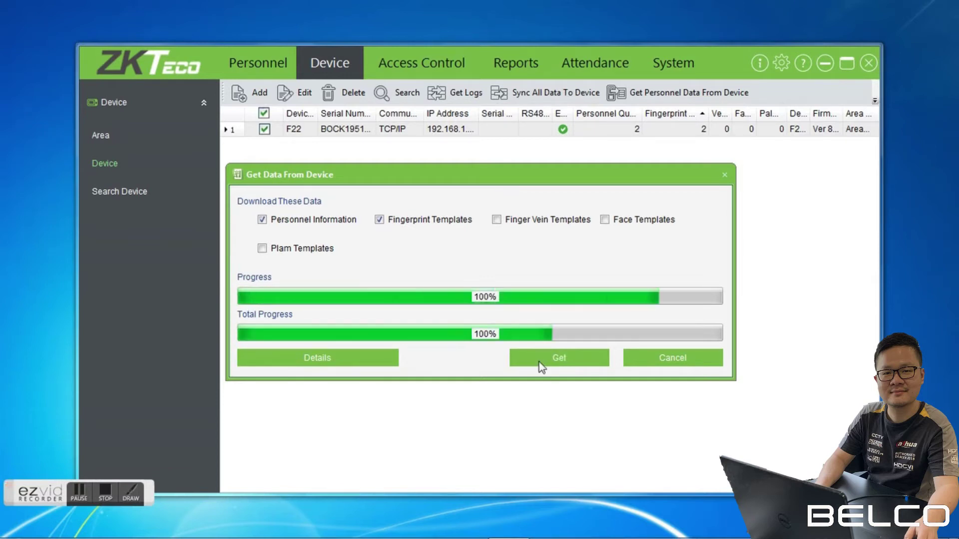
{"action": "left_click", "coordinate": [651, 358]}
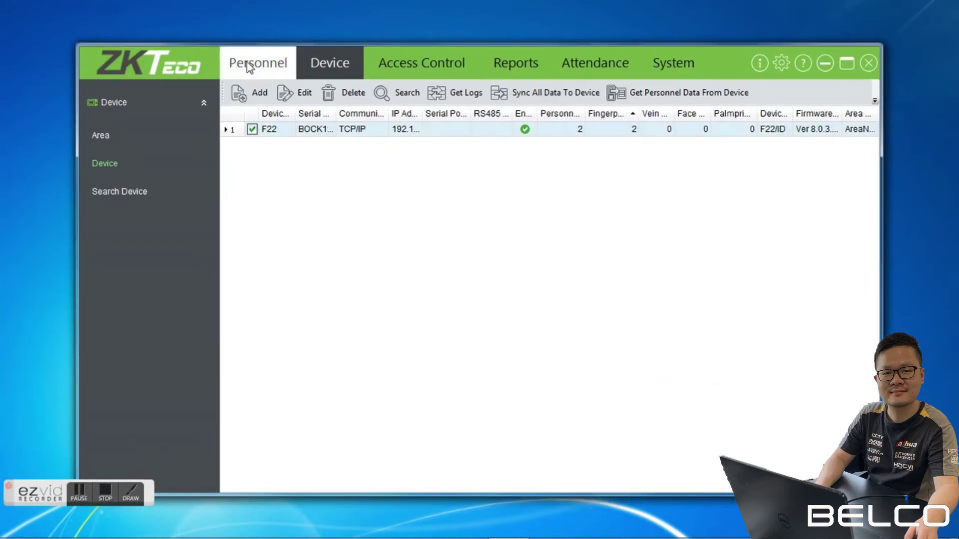
Open the personnel list and examine the user records downloaded from the device.
{"action": "left_click", "coordinate": [264, 64]}
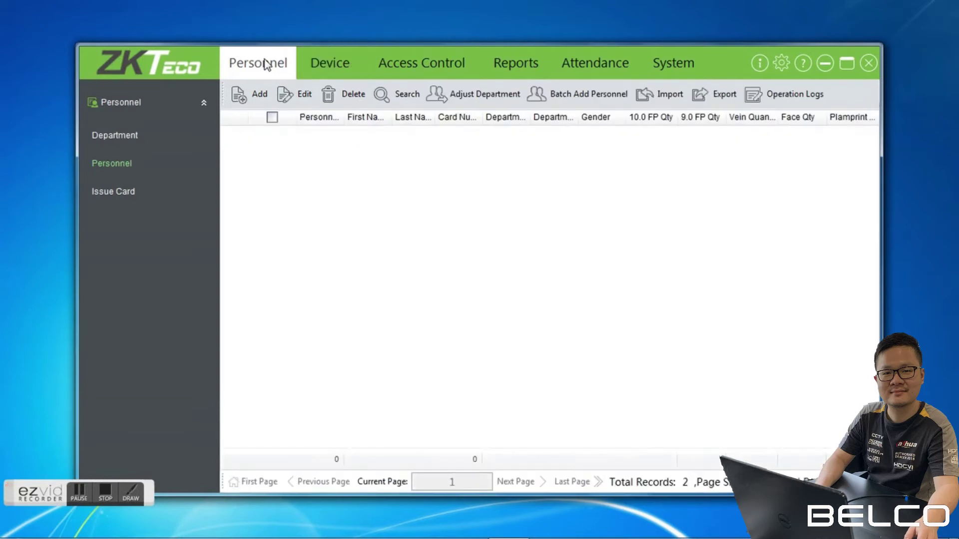
{"action": "left_click", "coordinate": [370, 146]}
{"action": "left_click", "coordinate": [369, 137]}
{"action": "left_click", "coordinate": [364, 149]}
{"action": "left_click", "coordinate": [364, 137]}
{"action": "left_click", "coordinate": [363, 145]}
{"action": "left_click", "coordinate": [362, 134]}
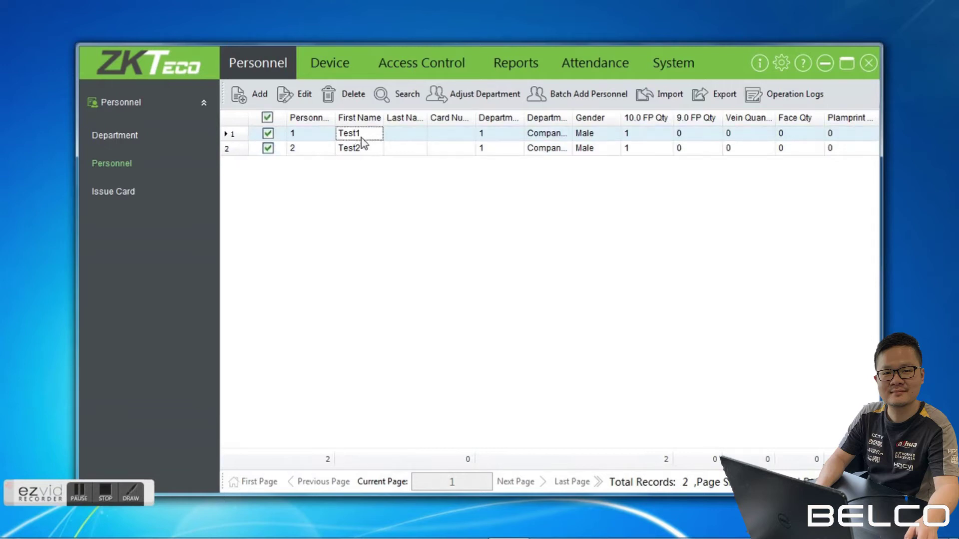
{"action": "left_click", "coordinate": [360, 148]}
{"action": "left_click", "coordinate": [360, 139]}
{"action": "left_click", "coordinate": [357, 148]}
{"action": "left_click", "coordinate": [356, 133]}
{"action": "left_click", "coordinate": [357, 148]}
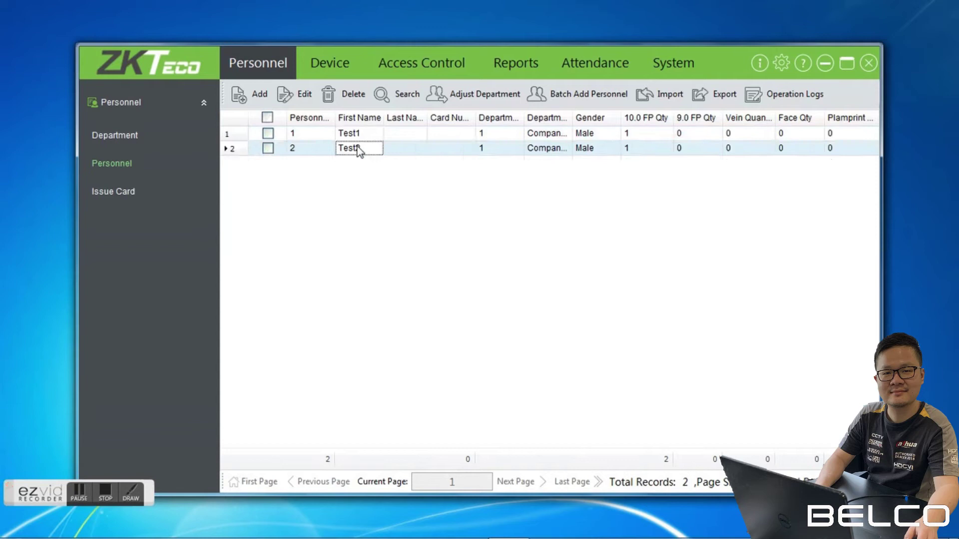
Open the record of personnel ID 1 for editing and examine its name, card number, mobile phone, gender, password and email fields.
{"action": "left_click", "coordinate": [270, 135]}
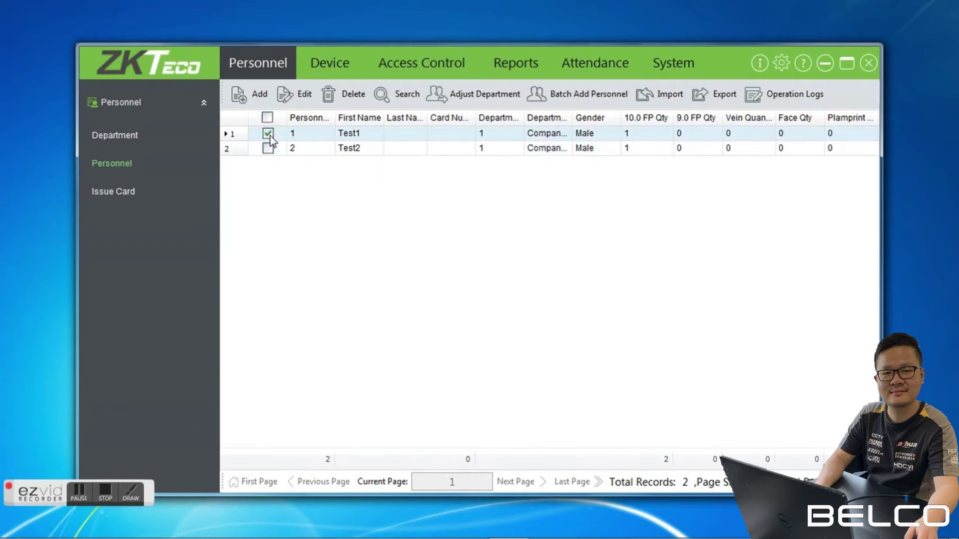
{"action": "left_click", "coordinate": [294, 98]}
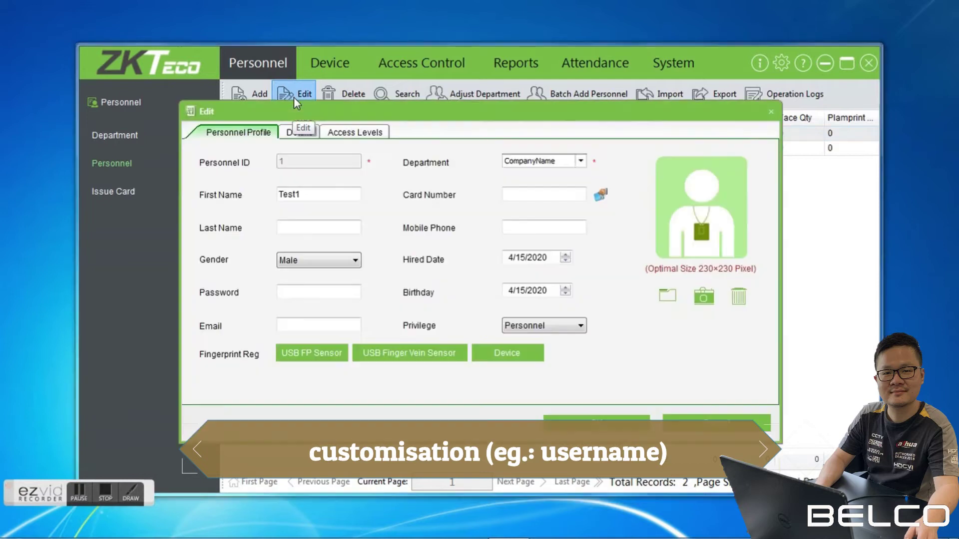
{"action": "double_click", "coordinate": [310, 195]}
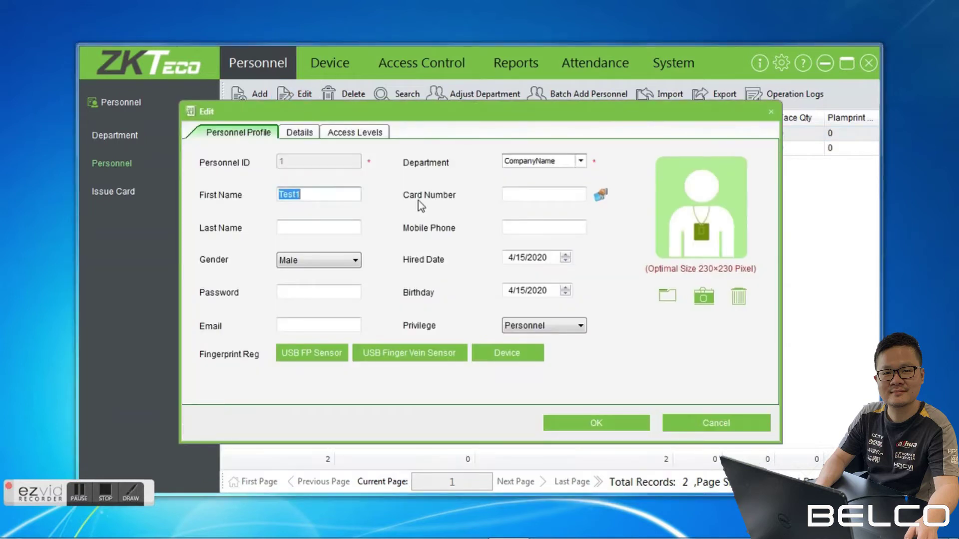
{"action": "left_click", "coordinate": [333, 195]}
{"action": "double_click", "coordinate": [332, 195]}
{"action": "left_click", "coordinate": [533, 195]}
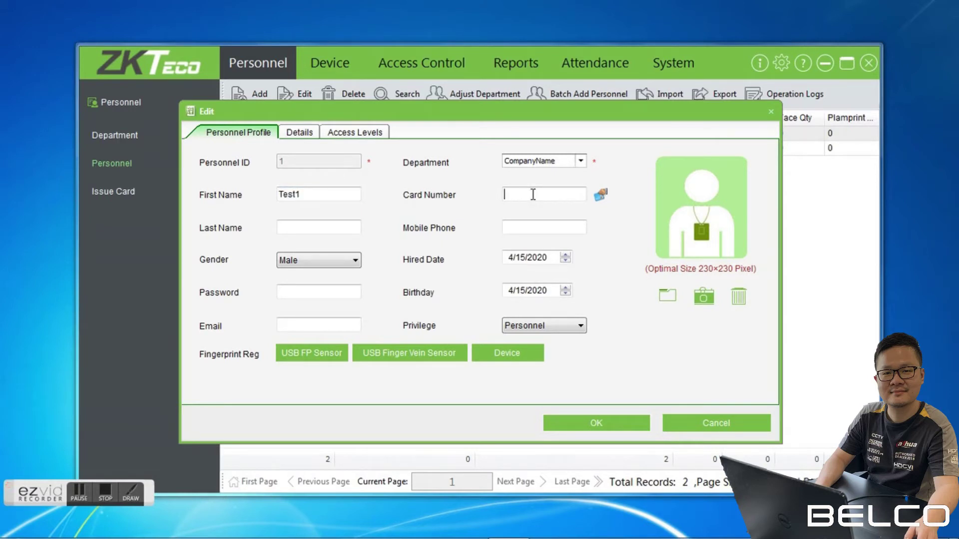
{"action": "left_click", "coordinate": [317, 228]}
{"action": "left_click", "coordinate": [561, 223]}
{"action": "left_click", "coordinate": [280, 260]}
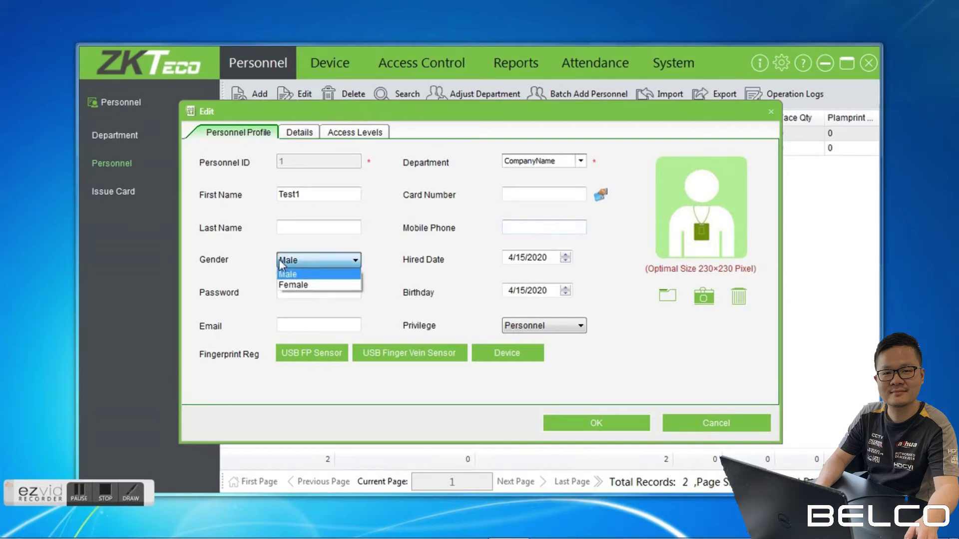
{"action": "left_click", "coordinate": [236, 295]}
{"action": "left_click", "coordinate": [290, 292]}
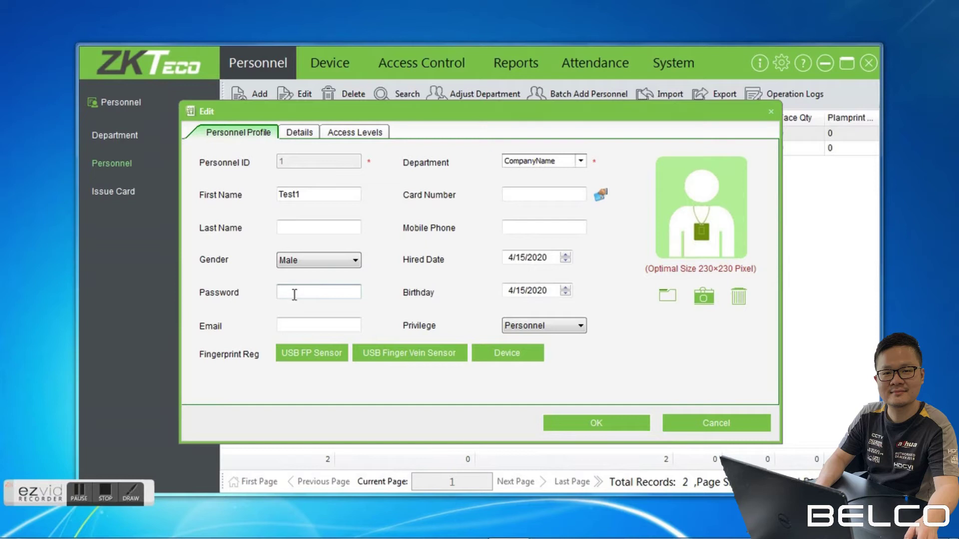
{"action": "left_click", "coordinate": [293, 327]}
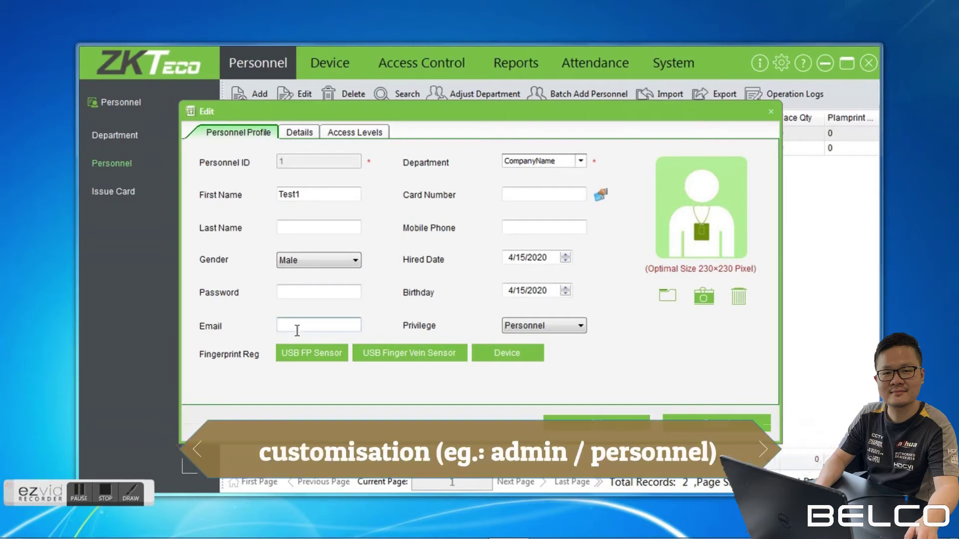
Set the privilege of personnel ID 1 to Admin in the personnel profile.
{"action": "left_click", "coordinate": [517, 326]}
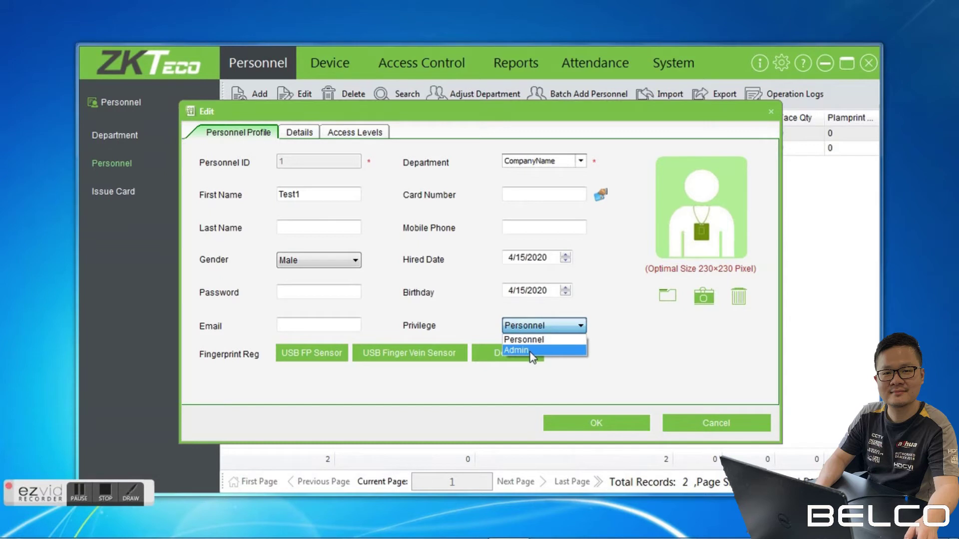
{"action": "left_click", "coordinate": [530, 351]}
{"action": "left_click", "coordinate": [534, 331]}
{"action": "left_click", "coordinate": [472, 312]}
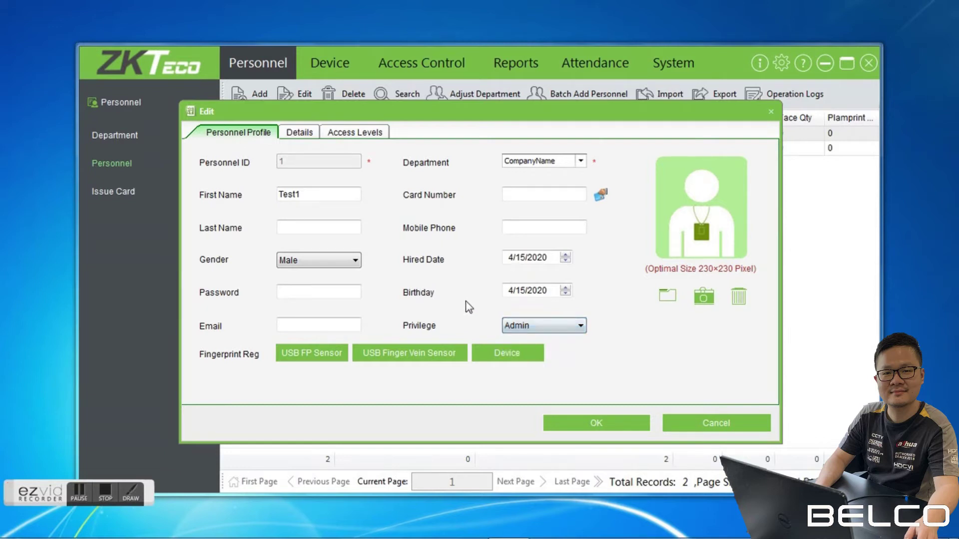
Replace the placeholder first name of personnel ID 1 with the person's real first name and save the record.
{"action": "double_click", "coordinate": [316, 193]}
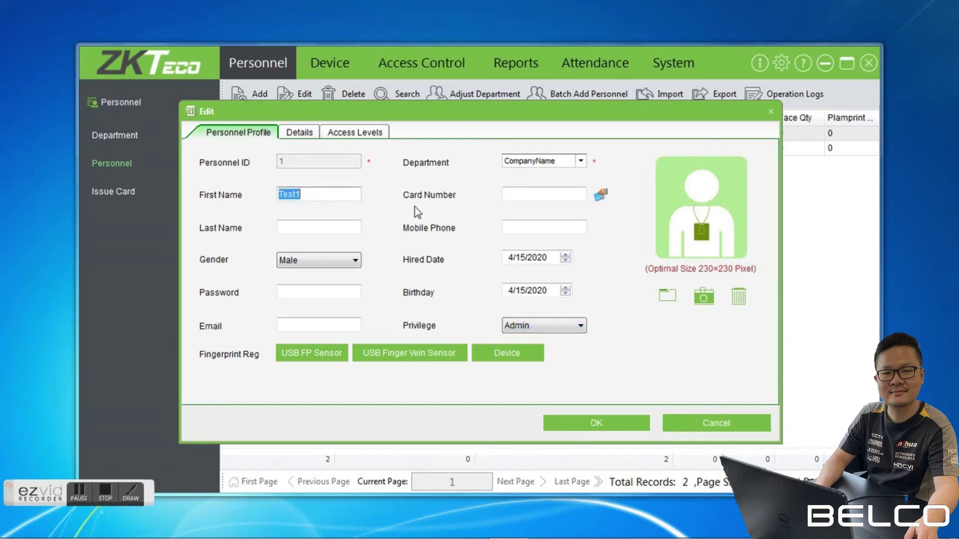
{"action": "type", "text": "Peter"}
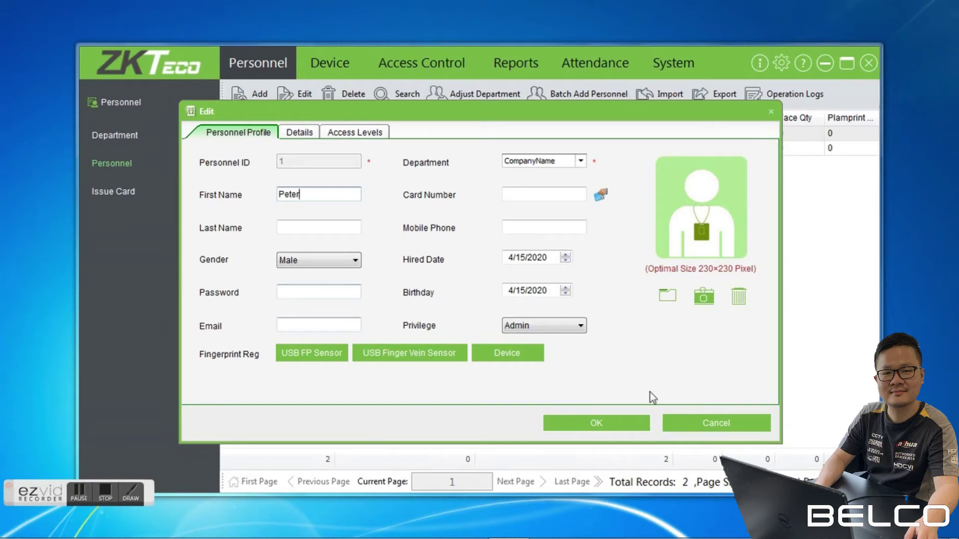
{"action": "double_click", "coordinate": [312, 196]}
{"action": "left_click", "coordinate": [614, 425]}
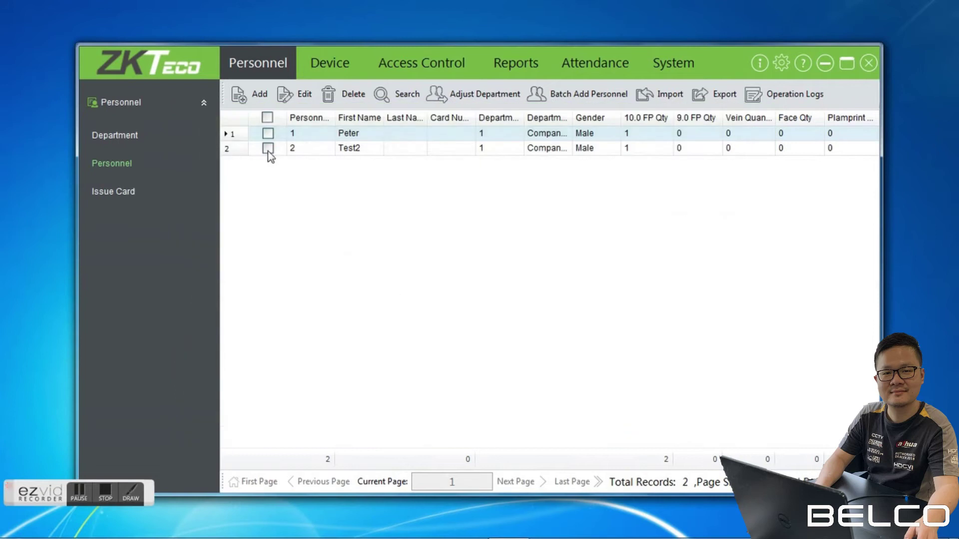
Edit the record of personnel ID 2, replace its placeholder first name with the person's first name and save it.
{"action": "left_click", "coordinate": [268, 149]}
{"action": "left_click", "coordinate": [286, 95]}
{"action": "double_click", "coordinate": [310, 190]}
{"action": "type", "text": "Micheal"}
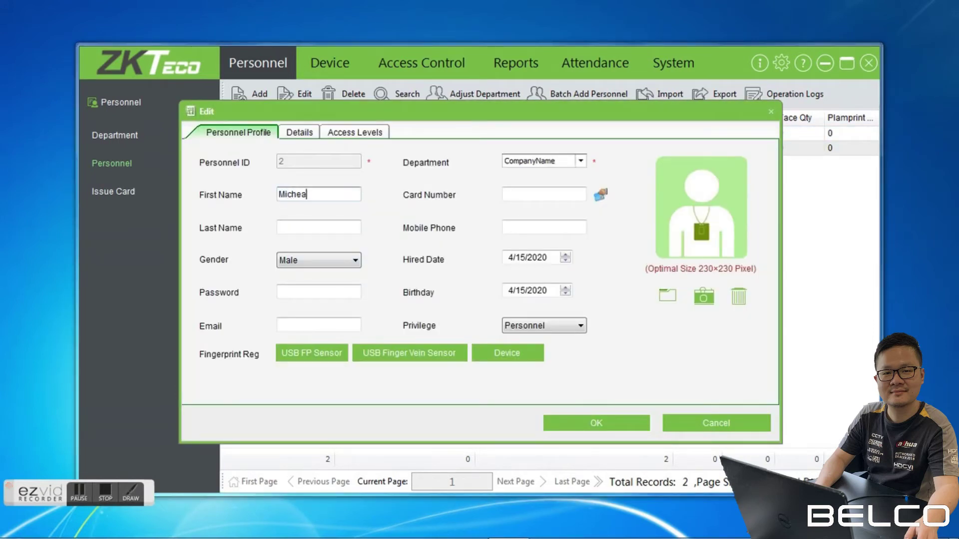
{"action": "left_click", "coordinate": [577, 418]}
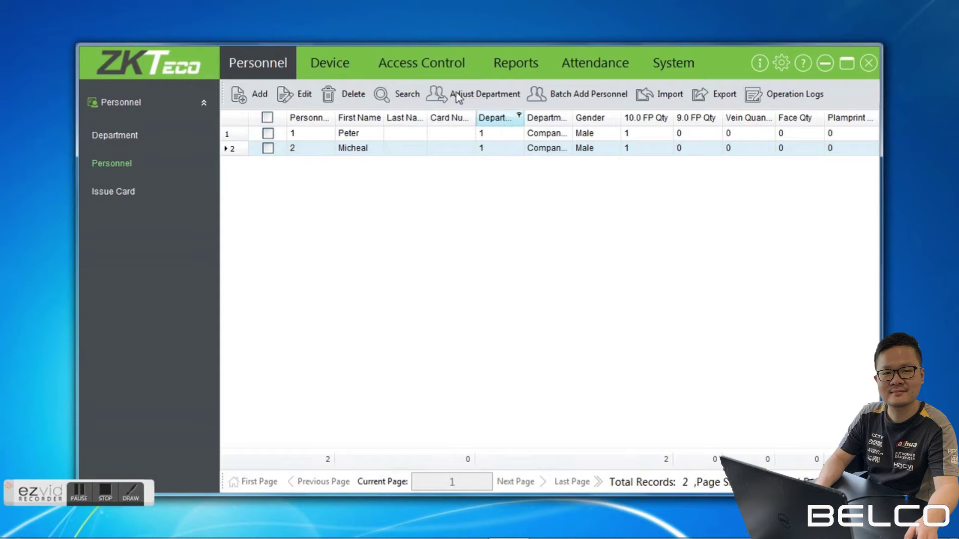
Start a new access level named "24 hour access" with the access control time zone 24-Hour Accessible.
{"action": "left_click", "coordinate": [437, 65]}
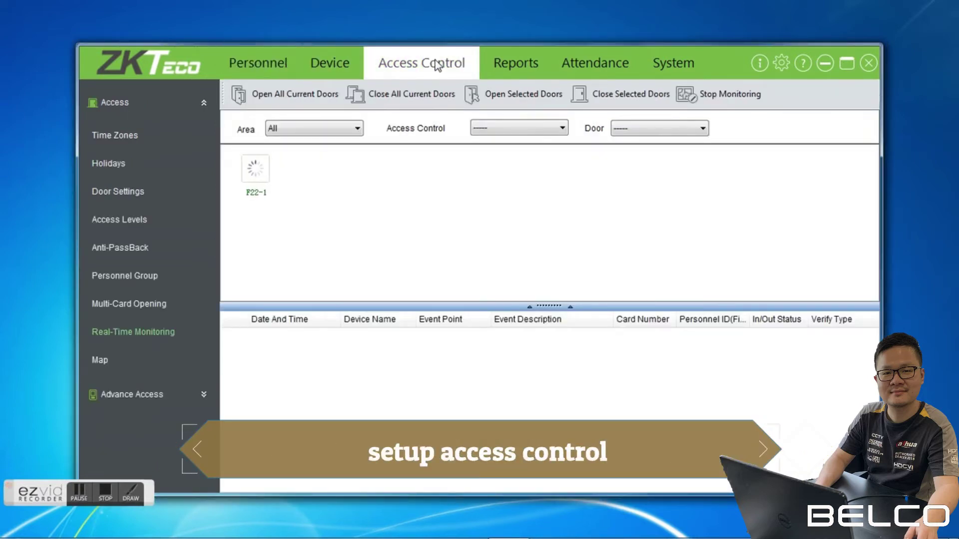
{"action": "left_click", "coordinate": [135, 226]}
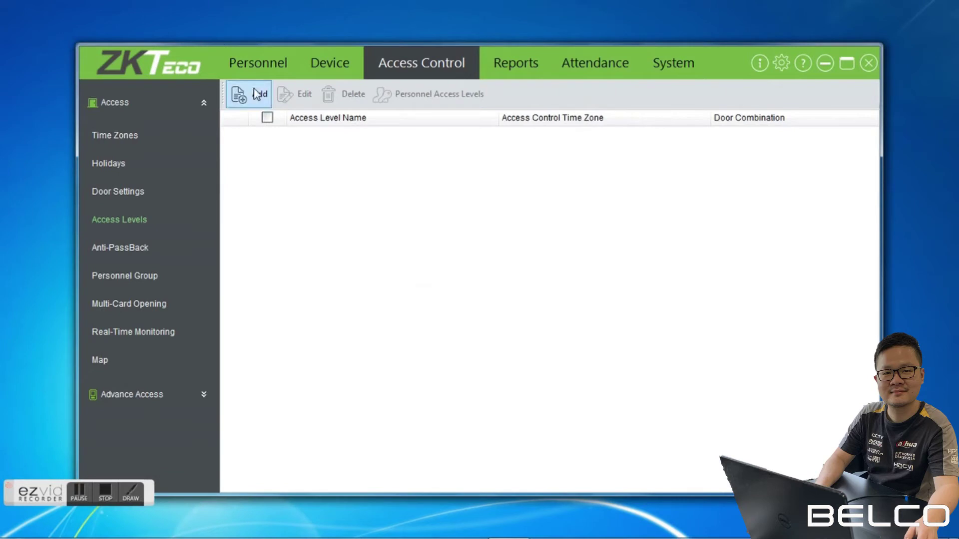
{"action": "left_click", "coordinate": [257, 93]}
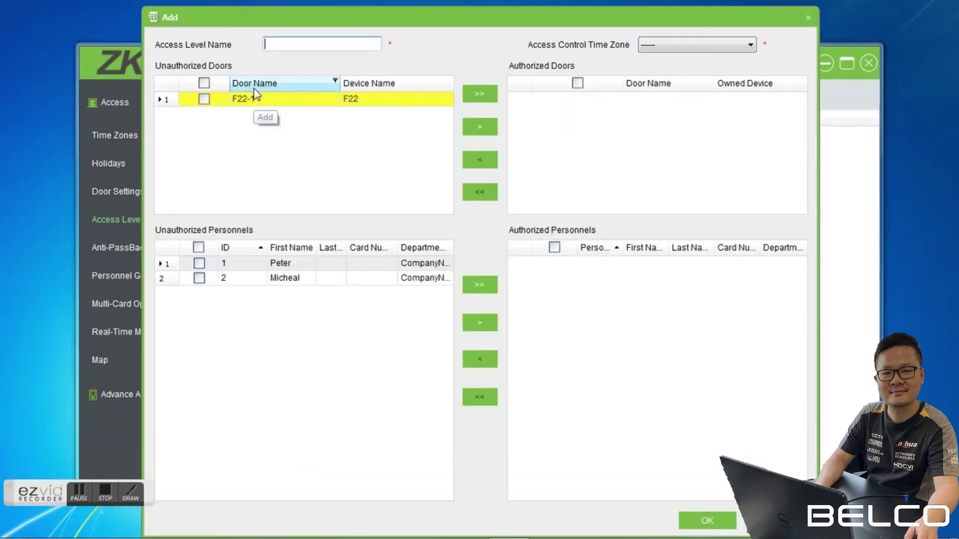
{"action": "type", "text": "24 hour"}
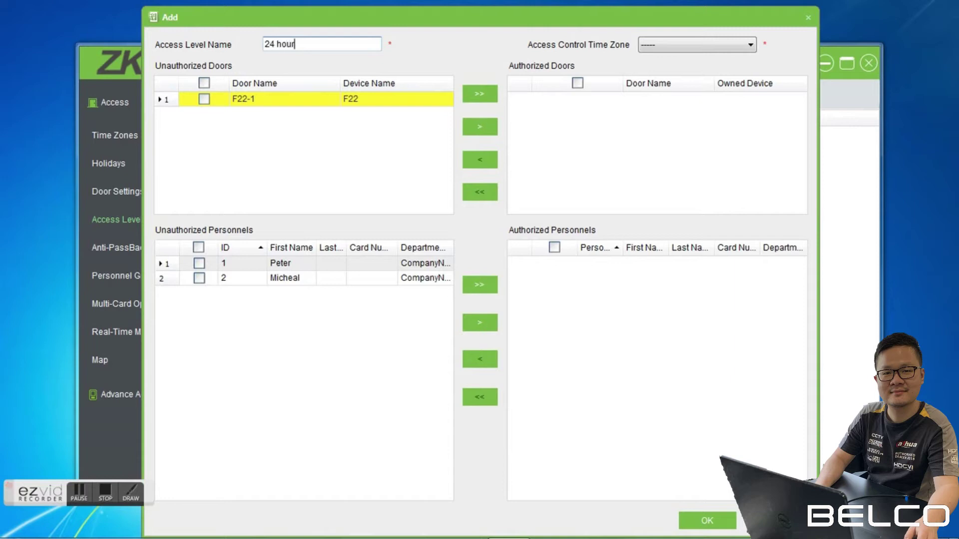
{"action": "type", "text": " access"}
{"action": "left_click", "coordinate": [665, 48]}
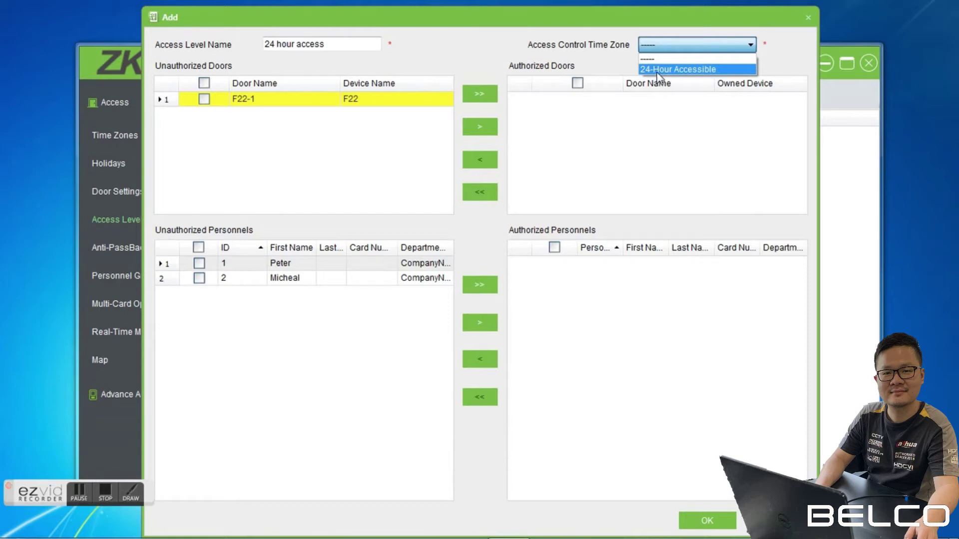
{"action": "left_click", "coordinate": [658, 70]}
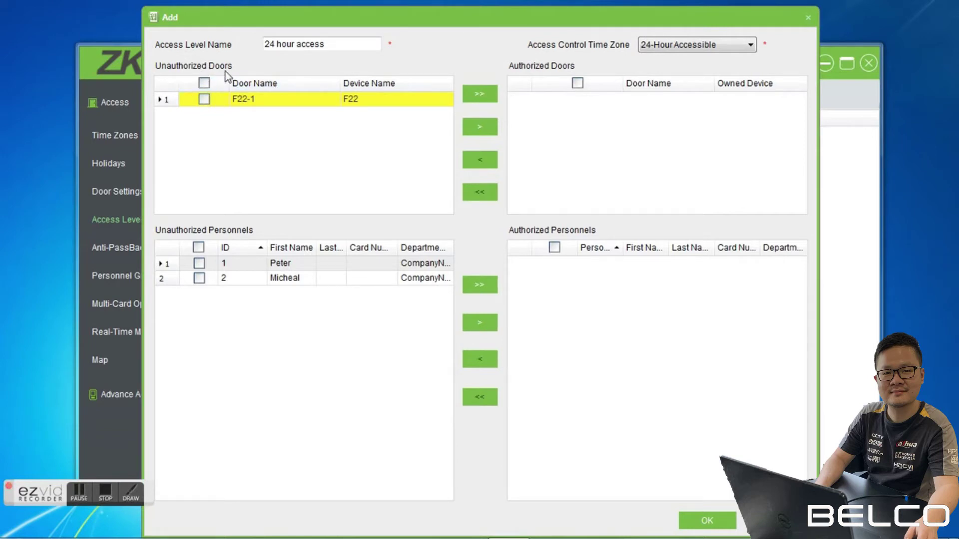
Authorize door F22-1 and both personnel for the new access level and save it.
{"action": "left_click", "coordinate": [204, 98]}
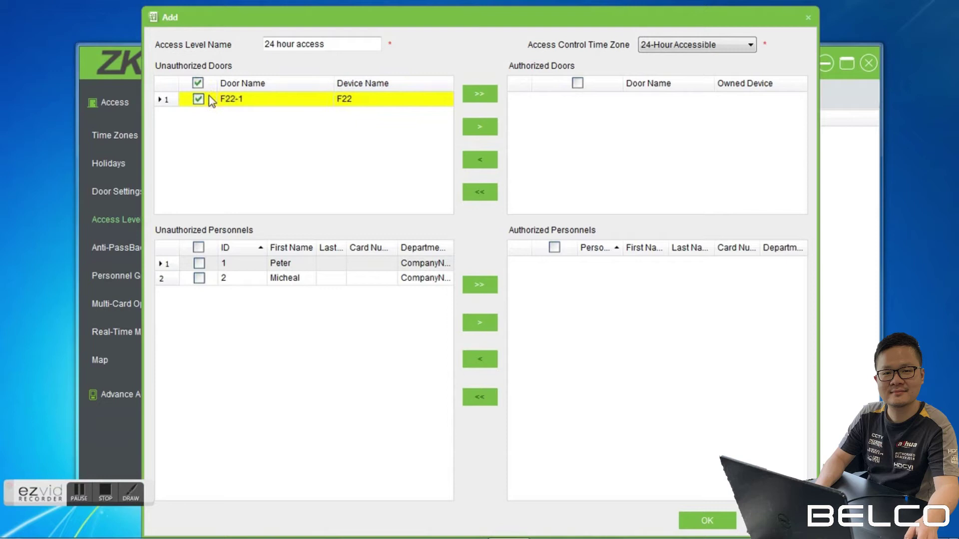
{"action": "left_click", "coordinate": [479, 126]}
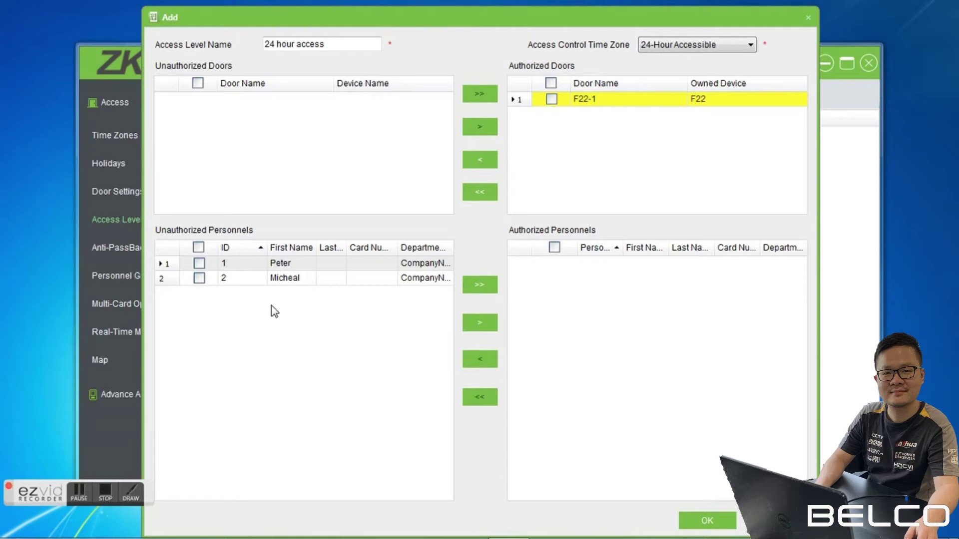
{"action": "left_click", "coordinate": [202, 268]}
{"action": "left_click", "coordinate": [200, 278]}
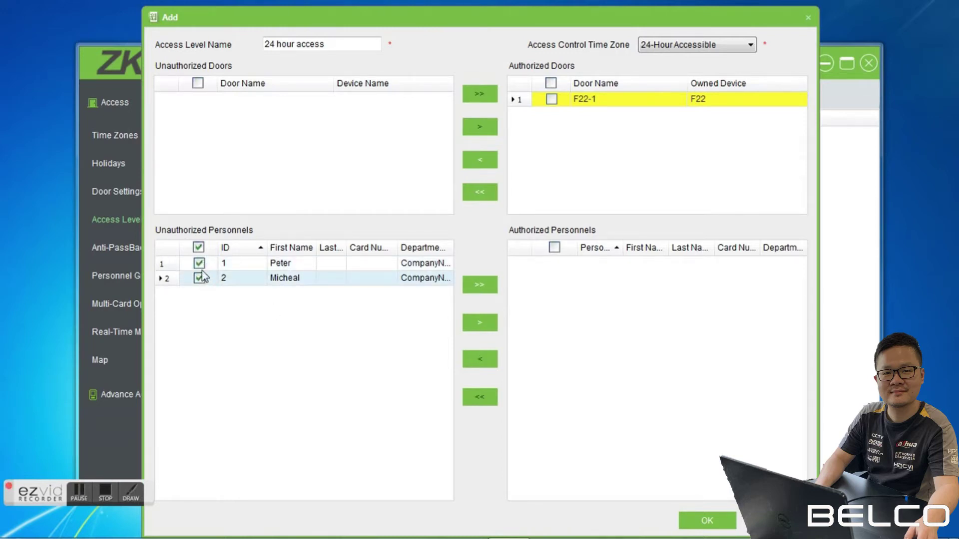
{"action": "left_click", "coordinate": [484, 327]}
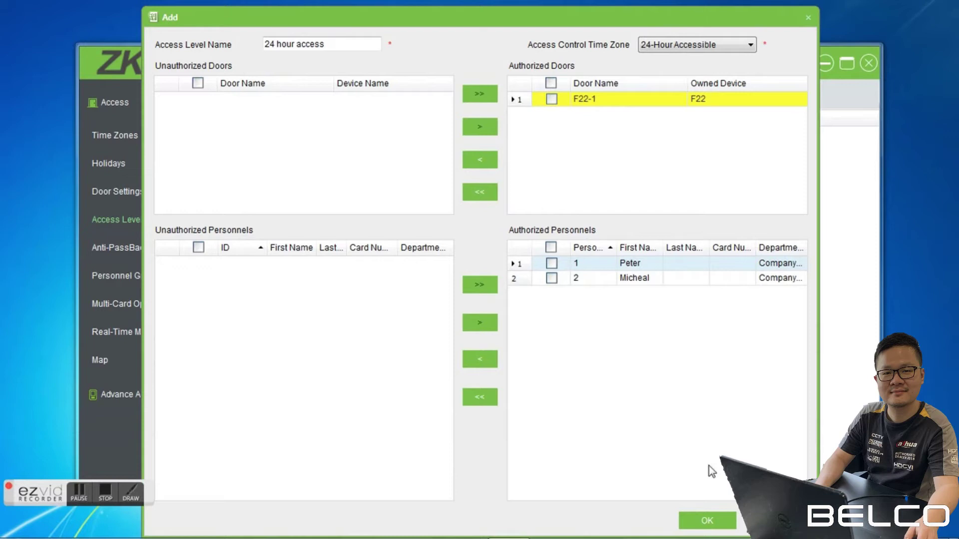
{"action": "left_click", "coordinate": [704, 522]}
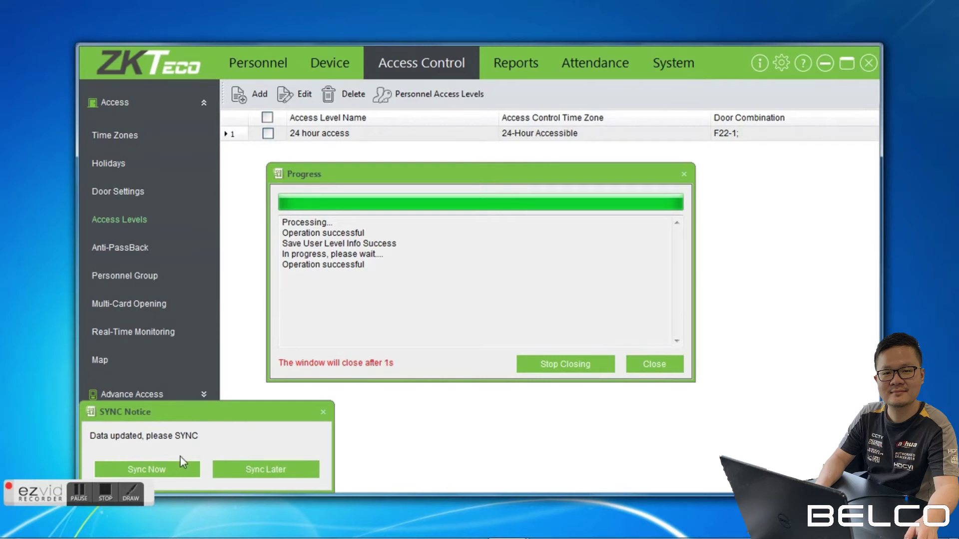
Synchronize the updated access data to device F22 immediately and close the sync dialog once it completes.
{"action": "left_click", "coordinate": [138, 472]}
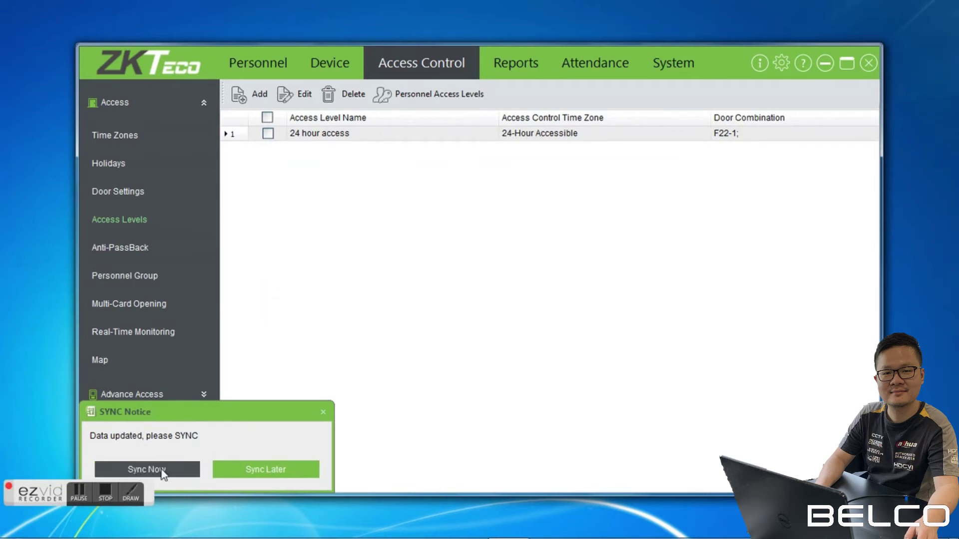
{"action": "left_click", "coordinate": [161, 470]}
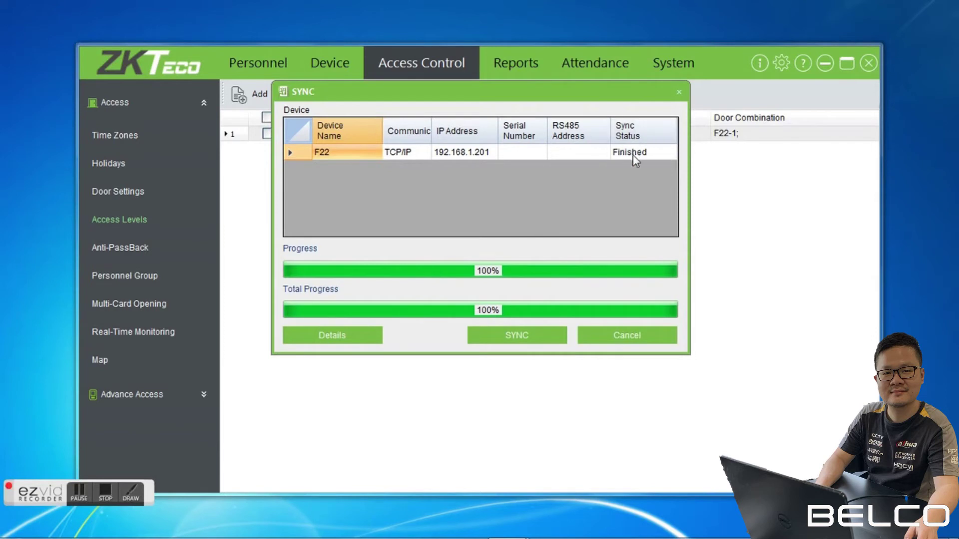
{"action": "left_click", "coordinate": [627, 335]}
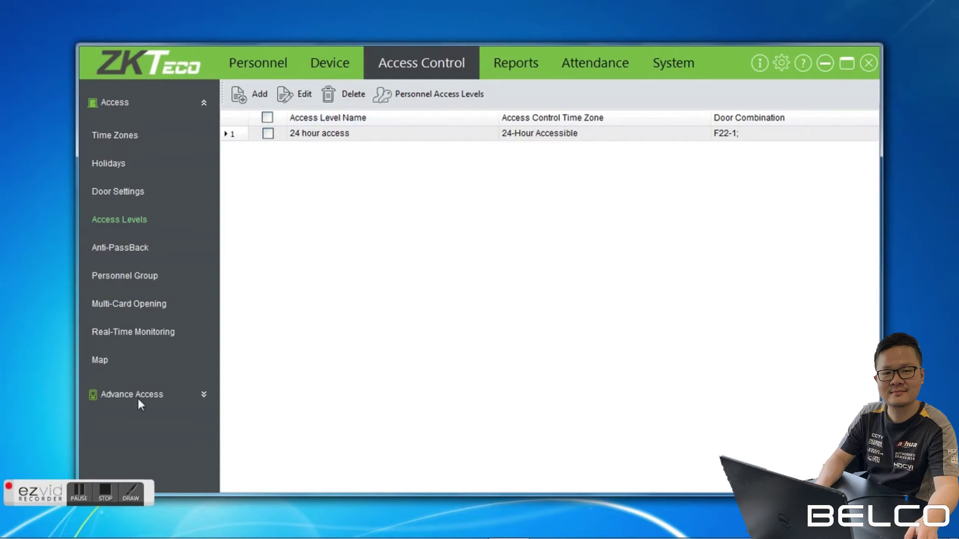
Open real-time monitoring and examine the personnel, card number and in/out status of the fingerprint events at door F22-1.
{"action": "left_click", "coordinate": [146, 335]}
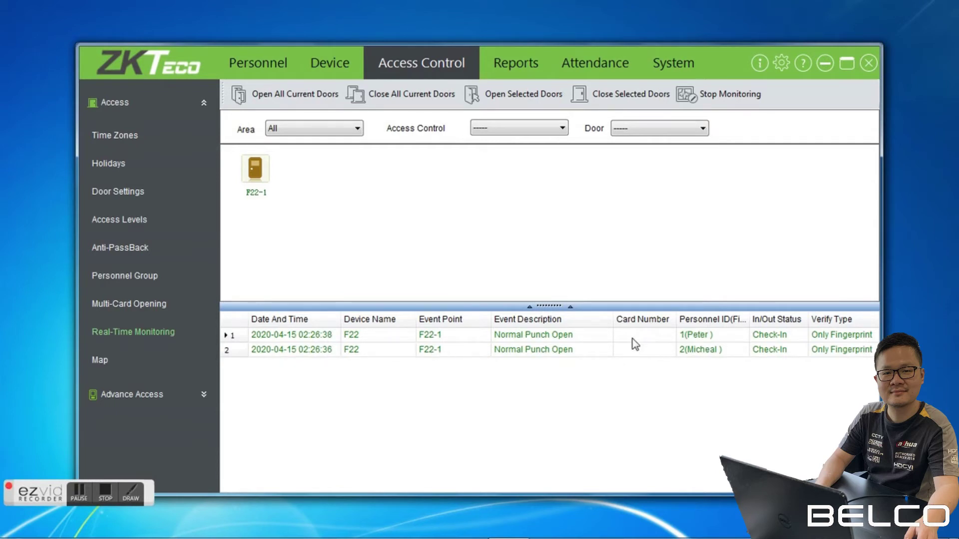
{"action": "left_click", "coordinate": [639, 348]}
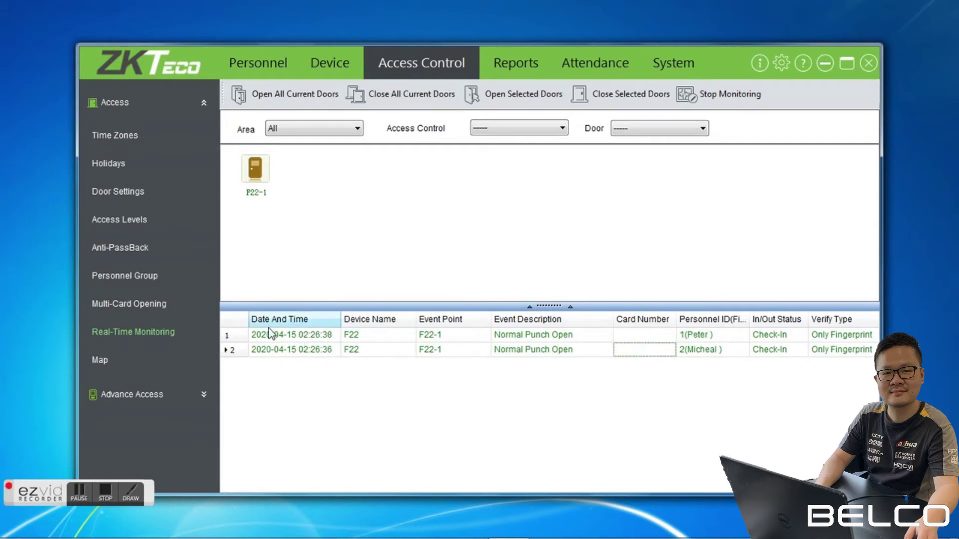
{"action": "left_click", "coordinate": [697, 335]}
{"action": "left_click", "coordinate": [703, 350]}
{"action": "left_click", "coordinate": [700, 336]}
{"action": "left_click", "coordinate": [705, 346]}
{"action": "left_click", "coordinate": [709, 340]}
{"action": "left_click", "coordinate": [708, 350]}
{"action": "left_click", "coordinate": [780, 349]}
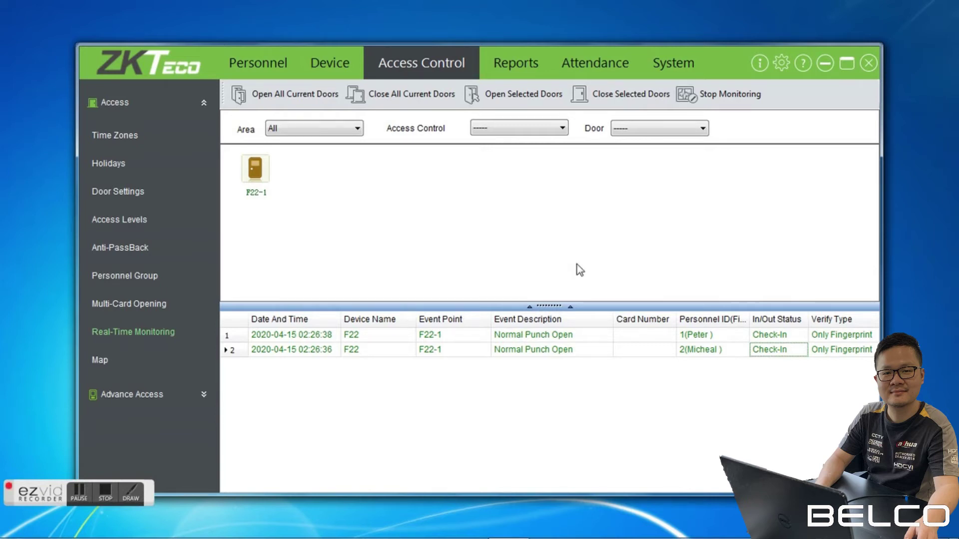
Launch the attendance module, minimize the access control software and bring the ZKTime.Net 3.0 window into view.
{"action": "left_click", "coordinate": [592, 63]}
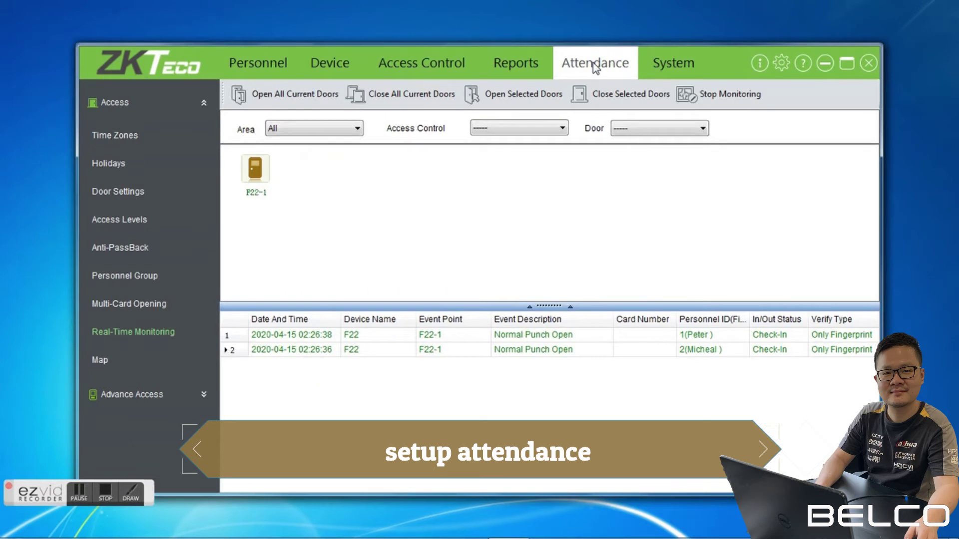
{"action": "left_click", "coordinate": [825, 63]}
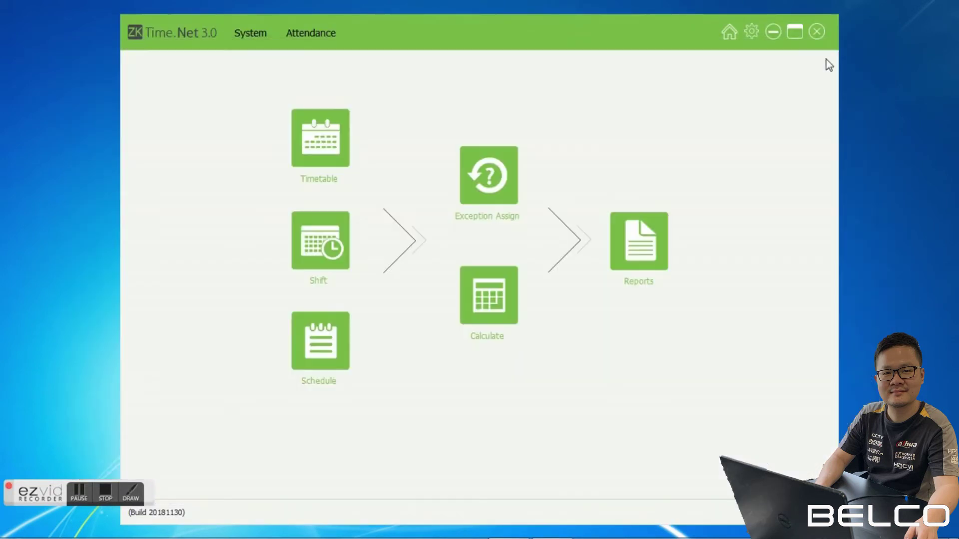
{"action": "left_click", "coordinate": [773, 32]}
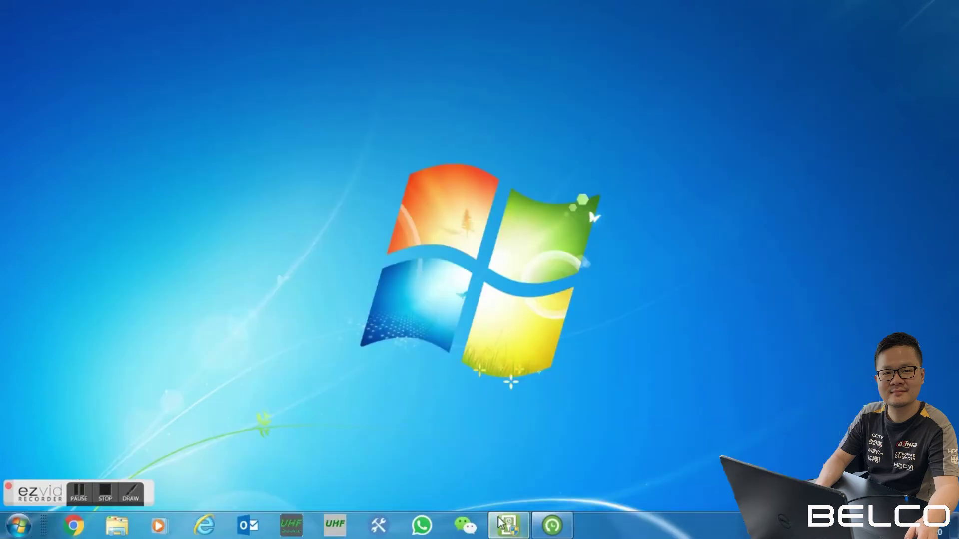
{"action": "left_click", "coordinate": [552, 527]}
{"action": "mouse_move", "coordinate": [457, 33]}
{"action": "left_mouse_down"}
{"action": "mouse_move", "coordinate": [466, 17]}
{"action": "mouse_move", "coordinate": [465, 33]}
{"action": "left_mouse_up"}
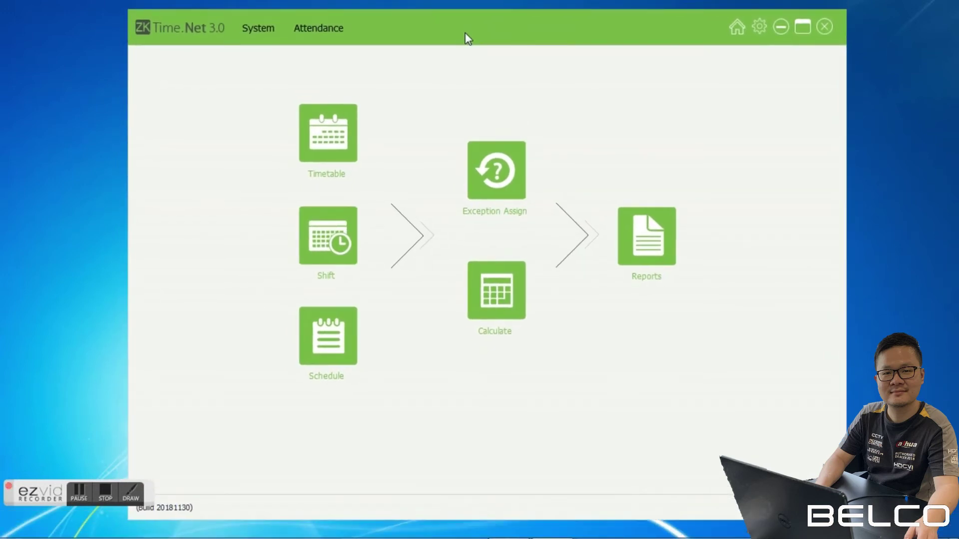
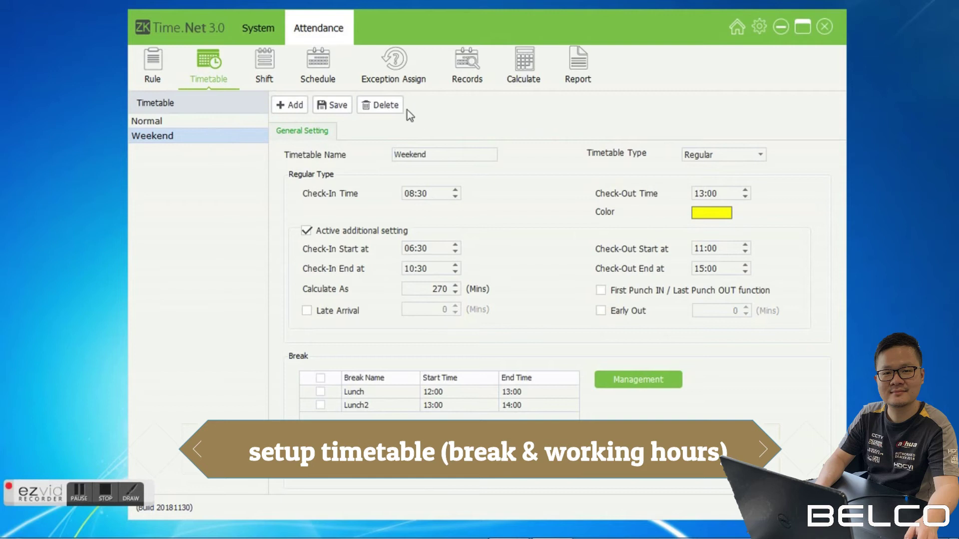
Confirm deletion of the Weekend timetable and review the name of the Normal timetable.
{"action": "left_click", "coordinate": [437, 299]}
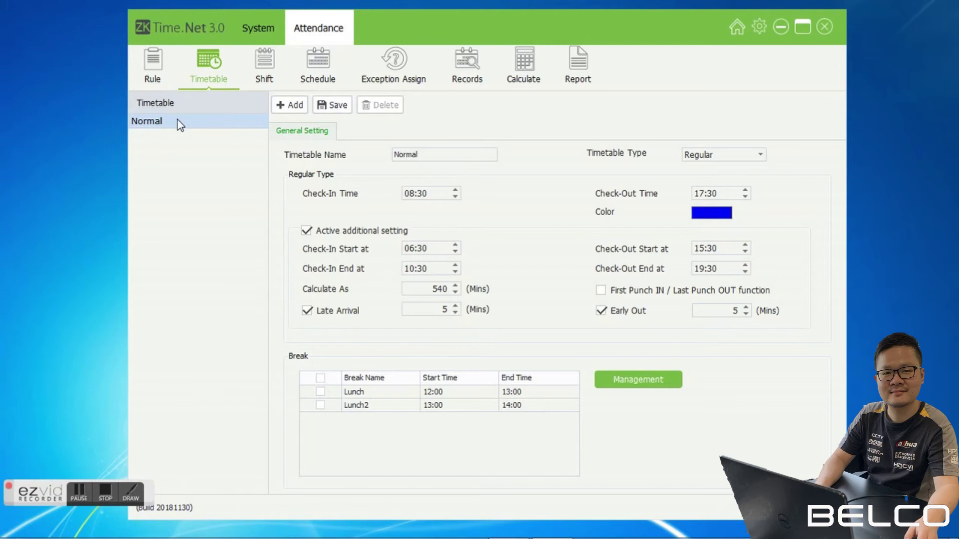
{"action": "double_click", "coordinate": [443, 154]}
{"action": "left_click", "coordinate": [443, 155]}
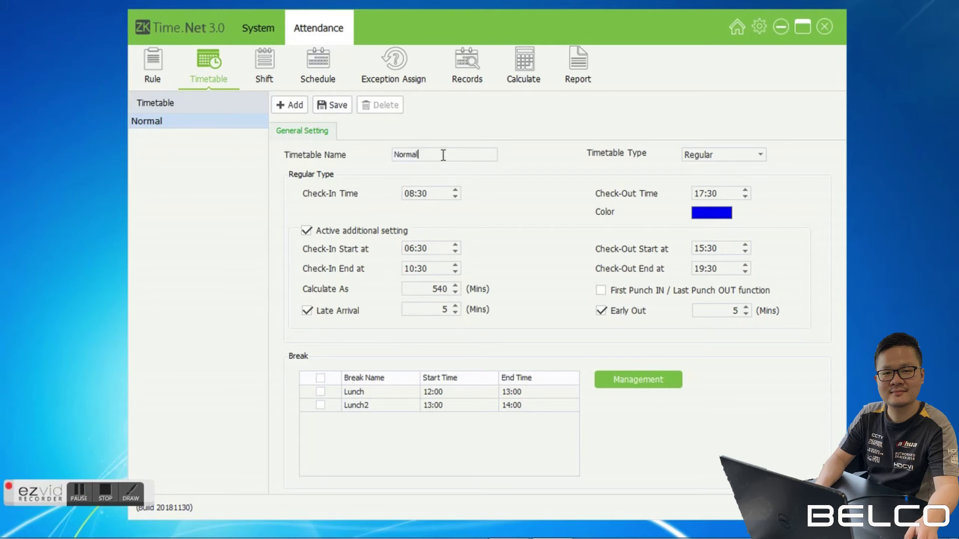
Set the Normal timetable's check-in time to 09:00 and its check-out time to 18:00.
{"action": "double_click", "coordinate": [407, 195]}
{"action": "left_click", "coordinate": [408, 195]}
{"action": "left_click", "coordinate": [699, 188]}
{"action": "left_click", "coordinate": [404, 195]}
{"action": "left_click", "coordinate": [438, 195]}
{"action": "left_click", "coordinate": [694, 195]}
{"action": "left_click", "coordinate": [410, 195]}
{"action": "left_click", "coordinate": [696, 193]}
{"action": "type", "text": "18"}
{"action": "left_click", "coordinate": [711, 194]}
{"action": "left_click", "coordinate": [420, 290]}
{"action": "left_click", "coordinate": [418, 307]}
Open break management and delete the existing Lunch2 and Lunch breaks.
{"action": "left_click", "coordinate": [622, 379]}
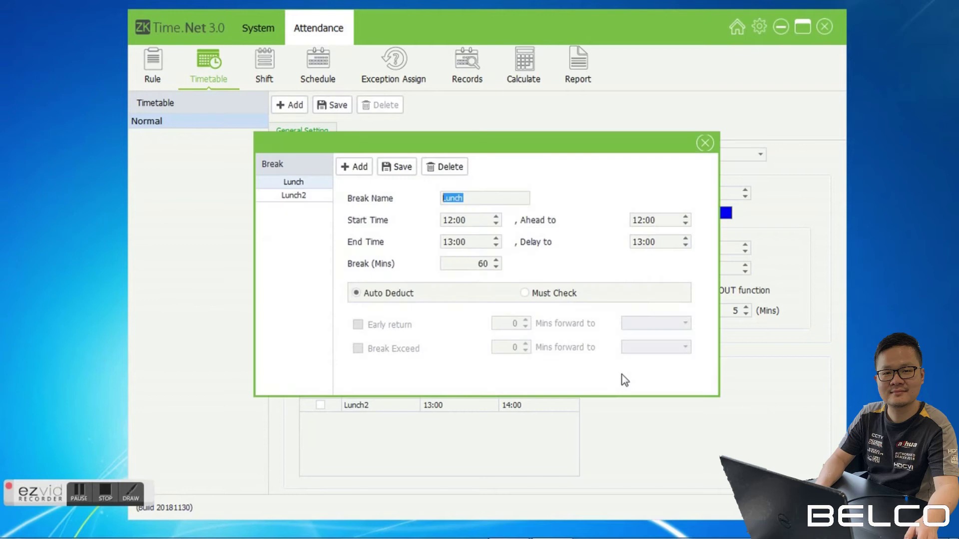
{"action": "left_click", "coordinate": [322, 195]}
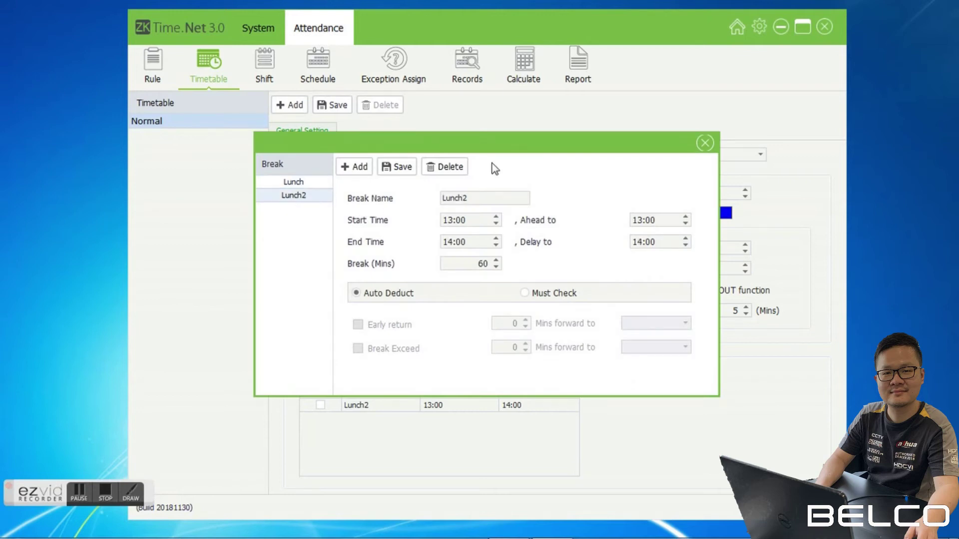
{"action": "left_click", "coordinate": [449, 168]}
{"action": "left_click", "coordinate": [459, 299]}
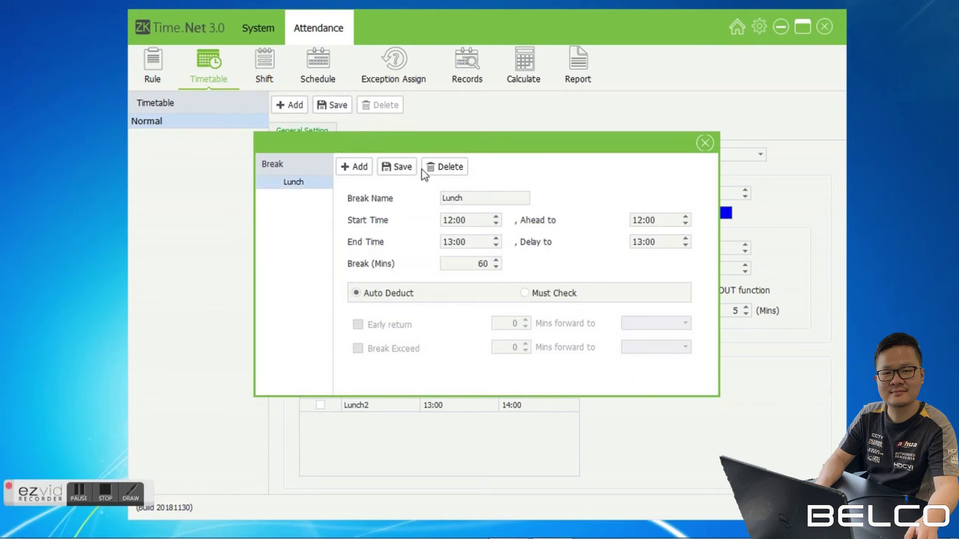
{"action": "left_click", "coordinate": [448, 168]}
{"action": "left_click", "coordinate": [447, 299]}
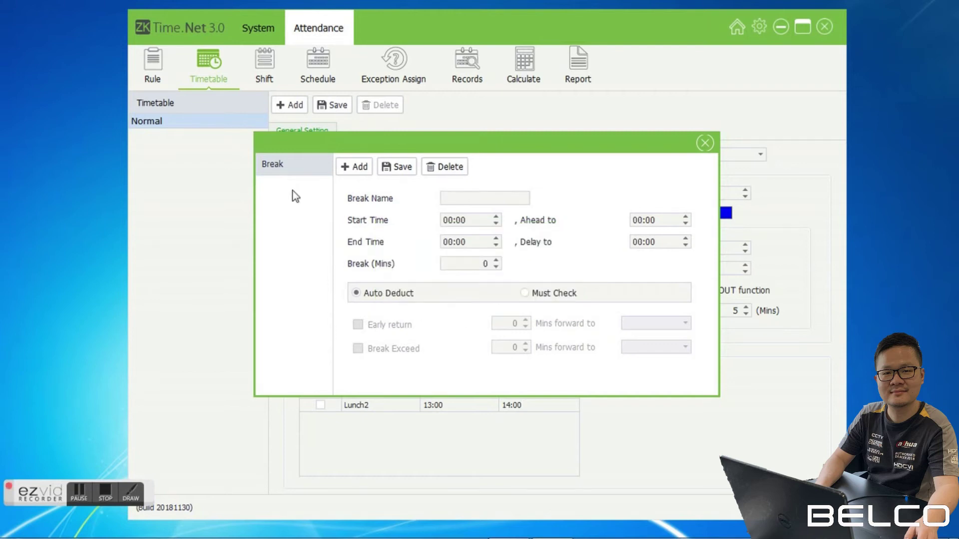
Add and save a break named Lunch from 12:00 to 13:00.
{"action": "left_click", "coordinate": [360, 168]}
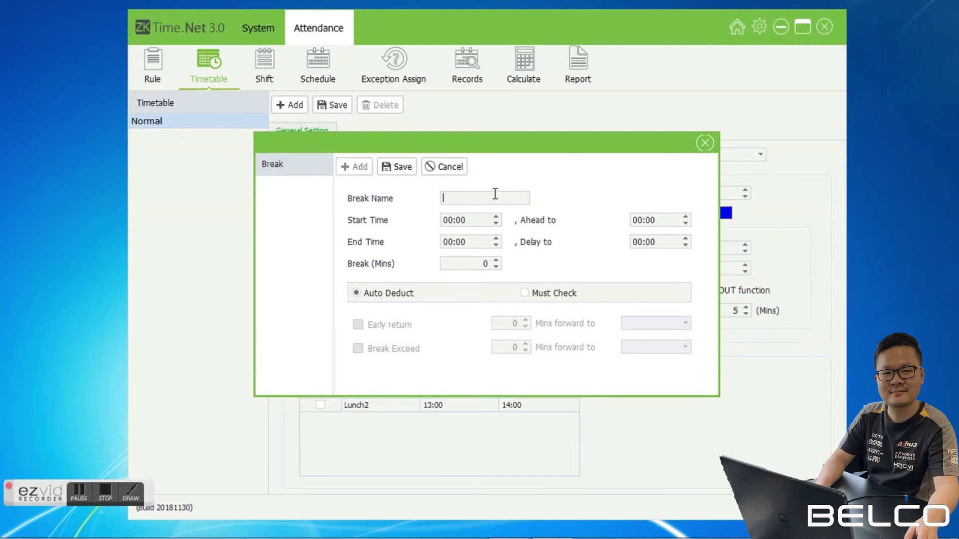
{"action": "type", "text": "Lunch"}
{"action": "left_click", "coordinate": [449, 223]}
{"action": "type", "text": "12"}
{"action": "left_click", "coordinate": [448, 243]}
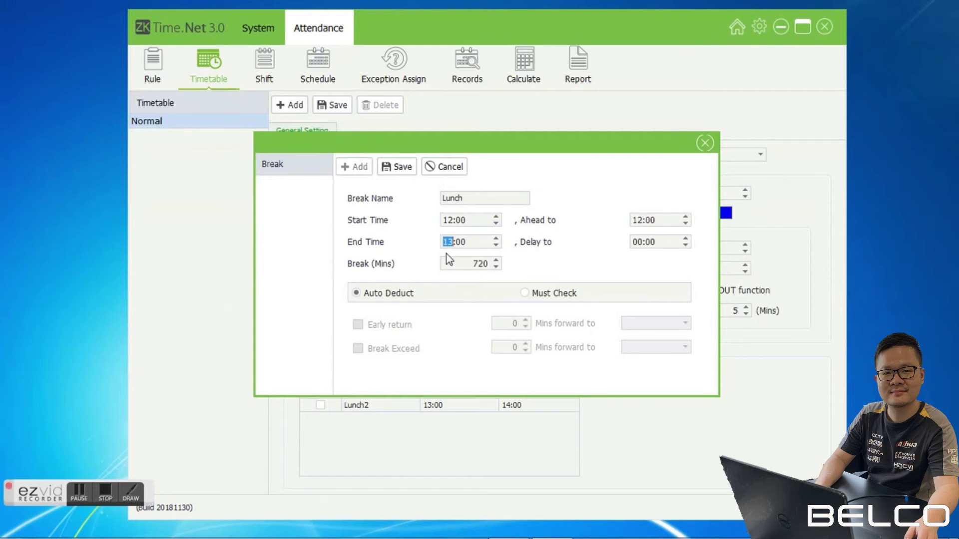
{"action": "left_click", "coordinate": [448, 262]}
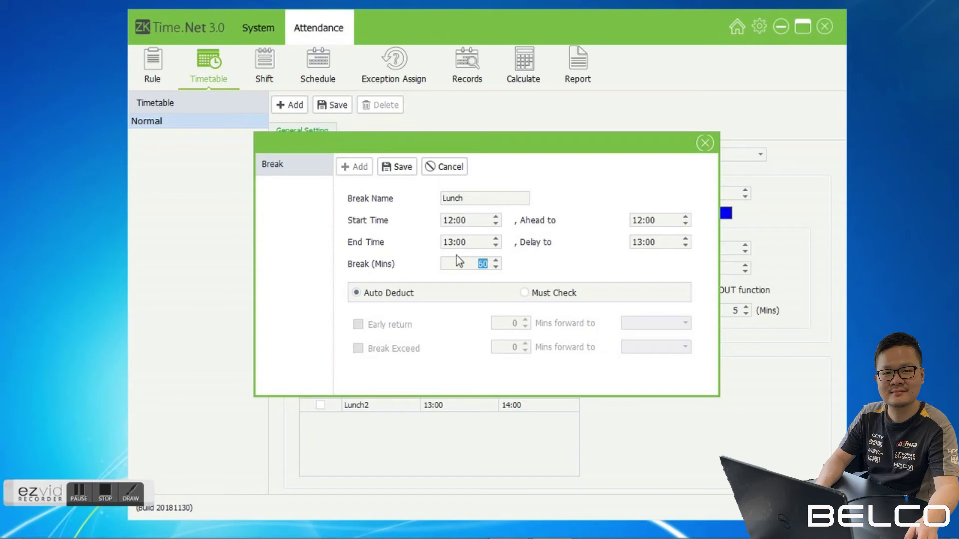
{"action": "left_click", "coordinate": [398, 170]}
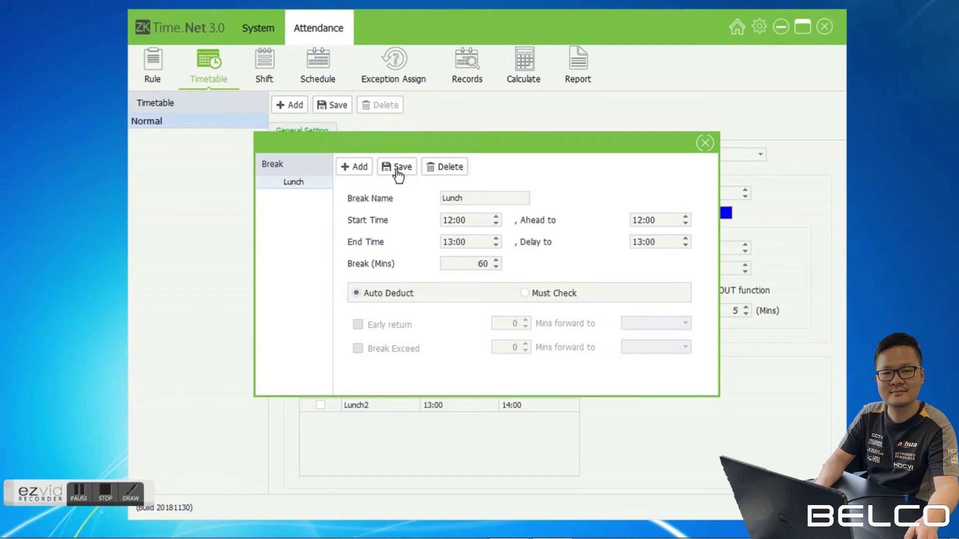
{"action": "left_click", "coordinate": [289, 185]}
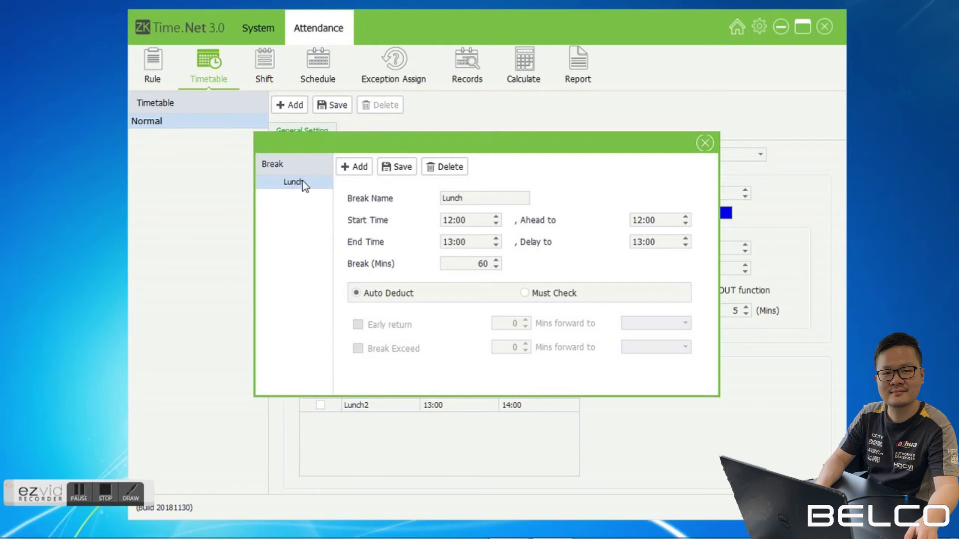
Add and save a second break named Lunch2 from 13:00 to 14:00, and close break management.
{"action": "left_click", "coordinate": [358, 169]}
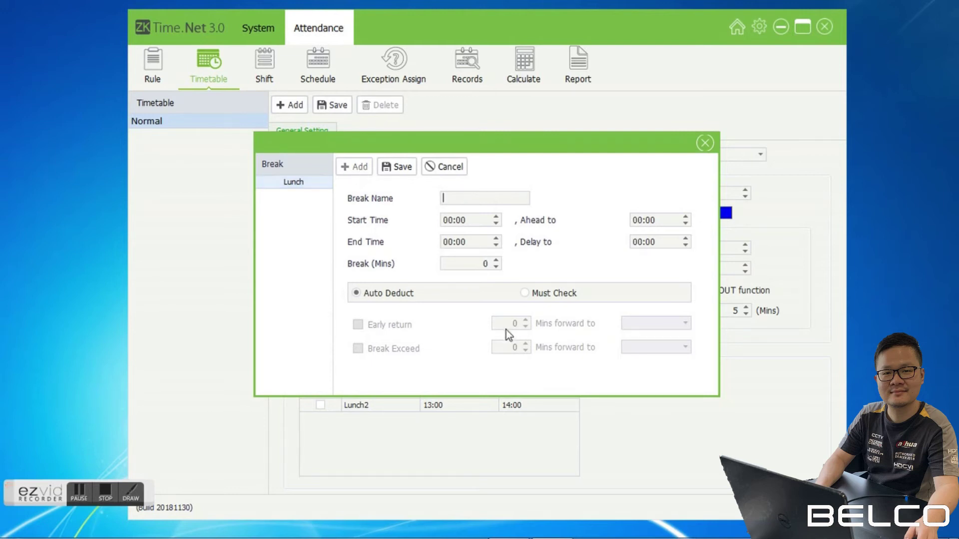
{"action": "type", "text": "Lunch2"}
{"action": "left_click", "coordinate": [449, 221]}
{"action": "type", "text": "3"}
{"action": "left_click", "coordinate": [444, 242]}
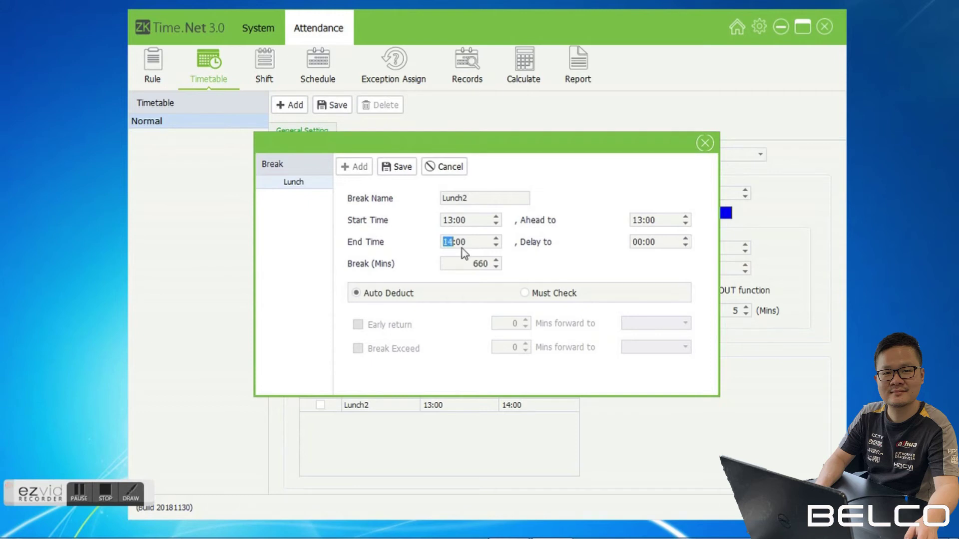
{"action": "left_click", "coordinate": [478, 264]}
{"action": "left_click", "coordinate": [403, 168]}
{"action": "left_click", "coordinate": [307, 182]}
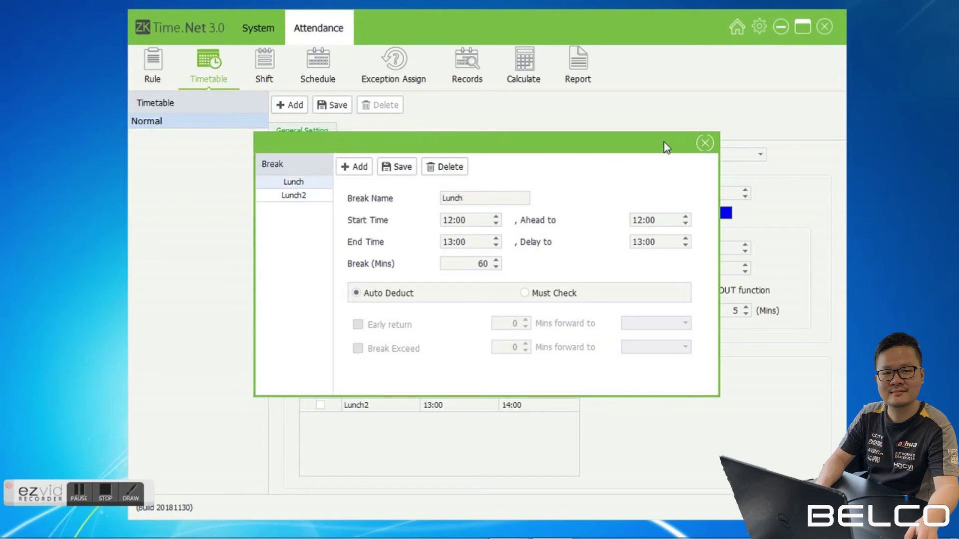
{"action": "left_click", "coordinate": [706, 143]}
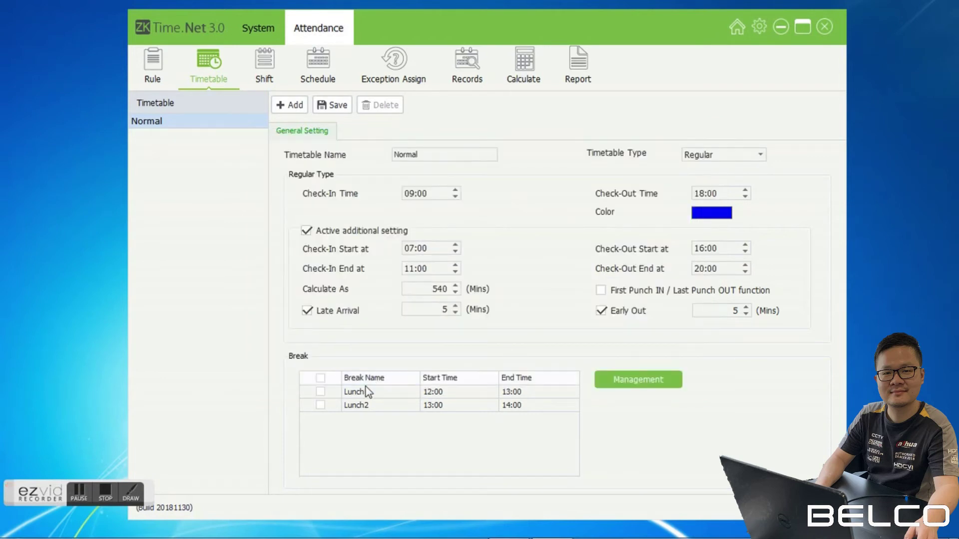
Review the Lunch and Lunch2 entries in the break table and save the Normal timetable.
{"action": "left_click", "coordinate": [384, 393]}
{"action": "left_click", "coordinate": [388, 406]}
{"action": "left_click", "coordinate": [392, 397]}
{"action": "left_click", "coordinate": [398, 405]}
{"action": "left_click", "coordinate": [396, 395]}
{"action": "left_click", "coordinate": [391, 407]}
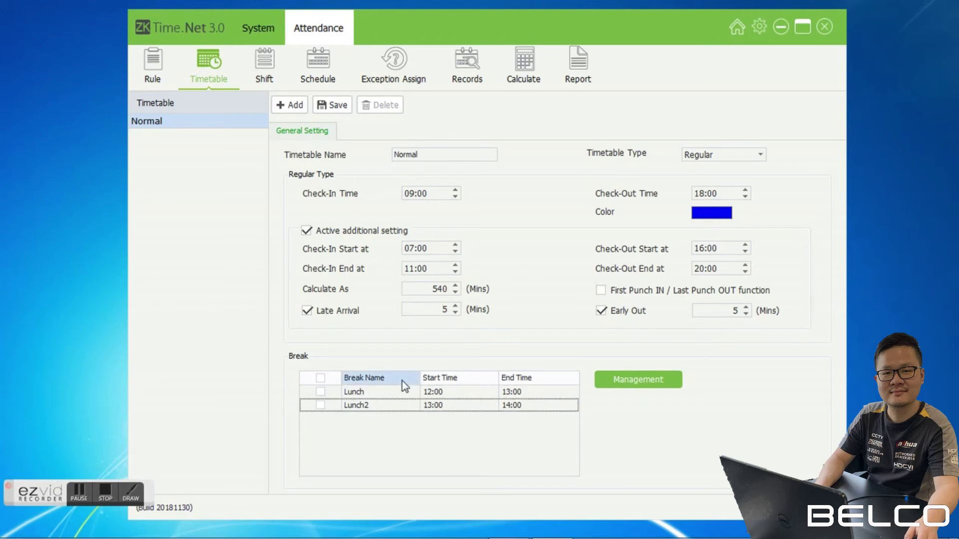
{"action": "left_click", "coordinate": [346, 111]}
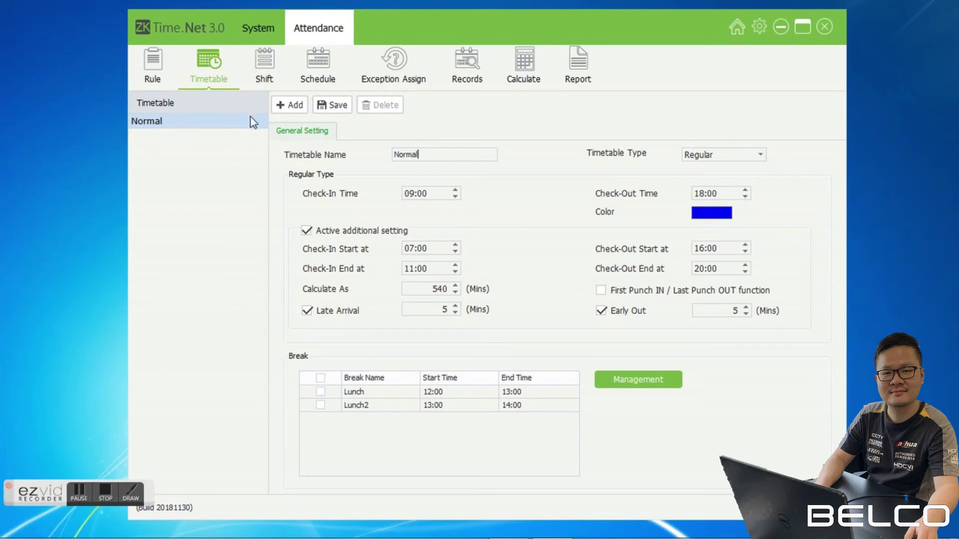
Add a timetable named Weekend with check-in time 09:00 and check-out time 13:00.
{"action": "left_click", "coordinate": [284, 106]}
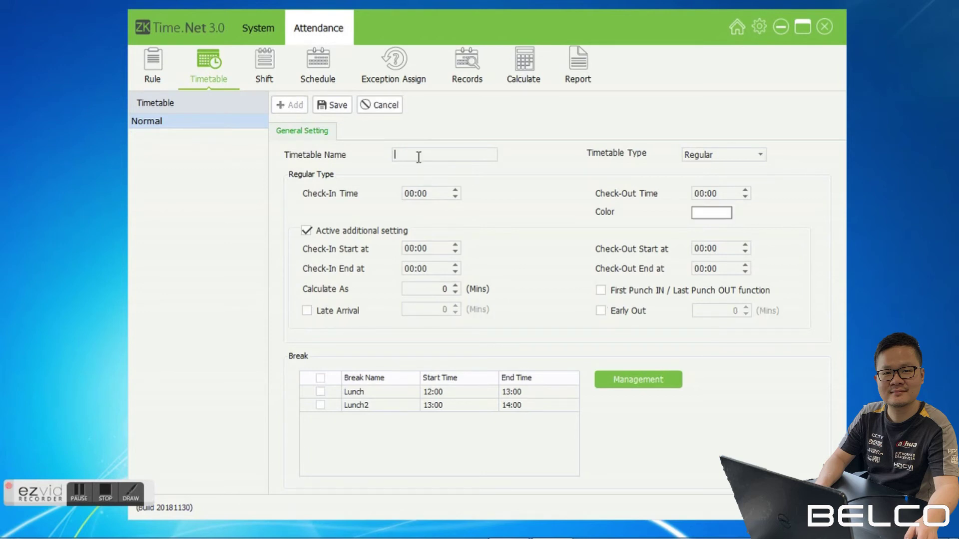
{"action": "type", "text": "Weekend"}
{"action": "left_click", "coordinate": [412, 195]}
{"action": "type", "text": "09"}
{"action": "left_click", "coordinate": [699, 193]}
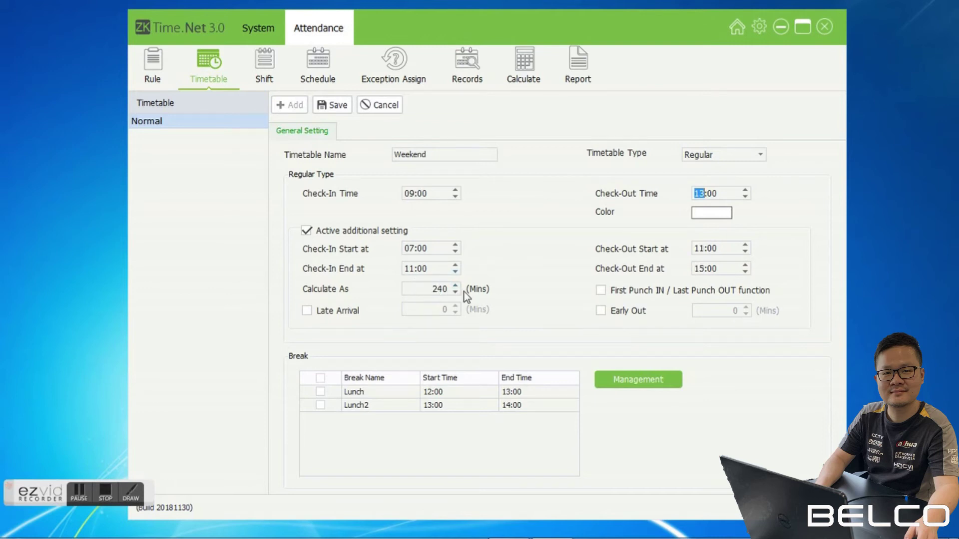
{"action": "left_click", "coordinate": [423, 268]}
Give the Weekend timetable a yellow colour and save it.
{"action": "left_click", "coordinate": [711, 216]}
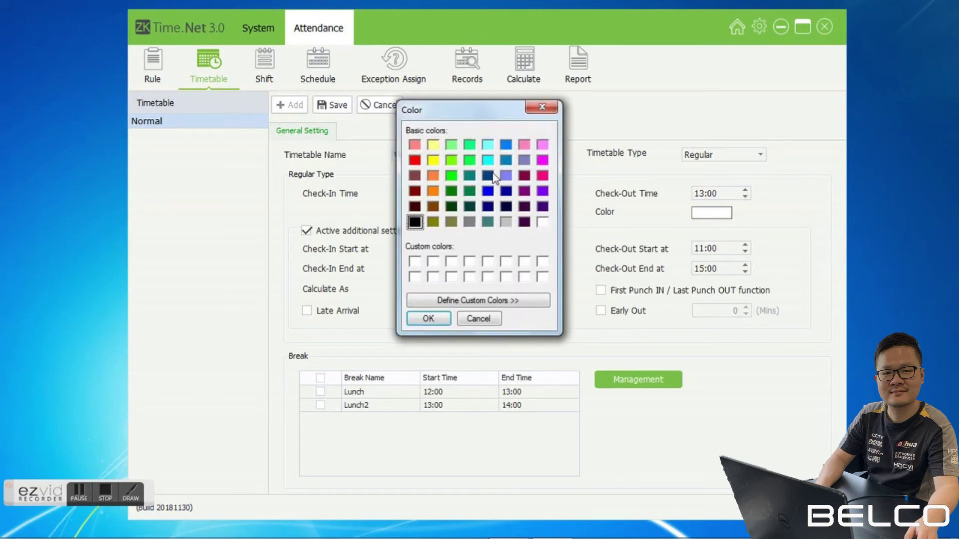
{"action": "left_click", "coordinate": [451, 179]}
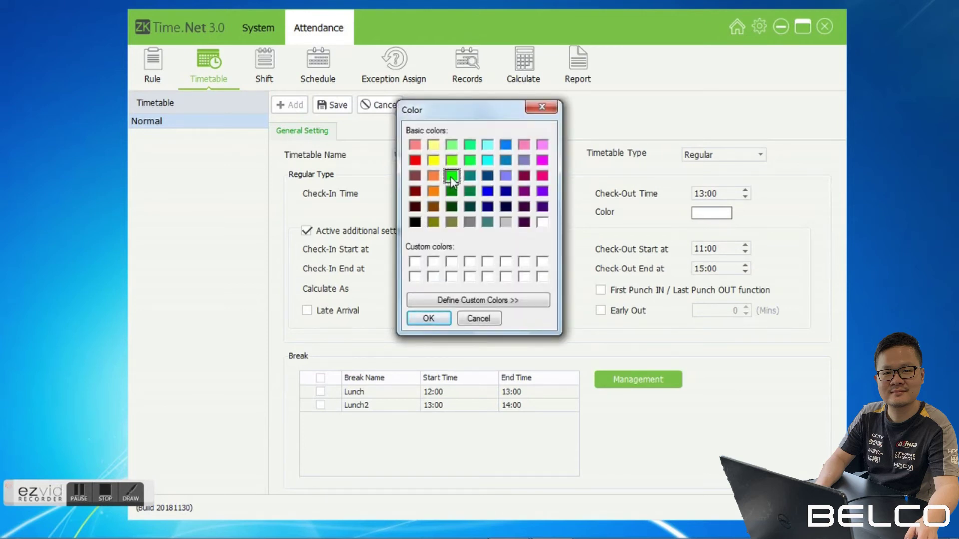
{"action": "left_click", "coordinate": [434, 160]}
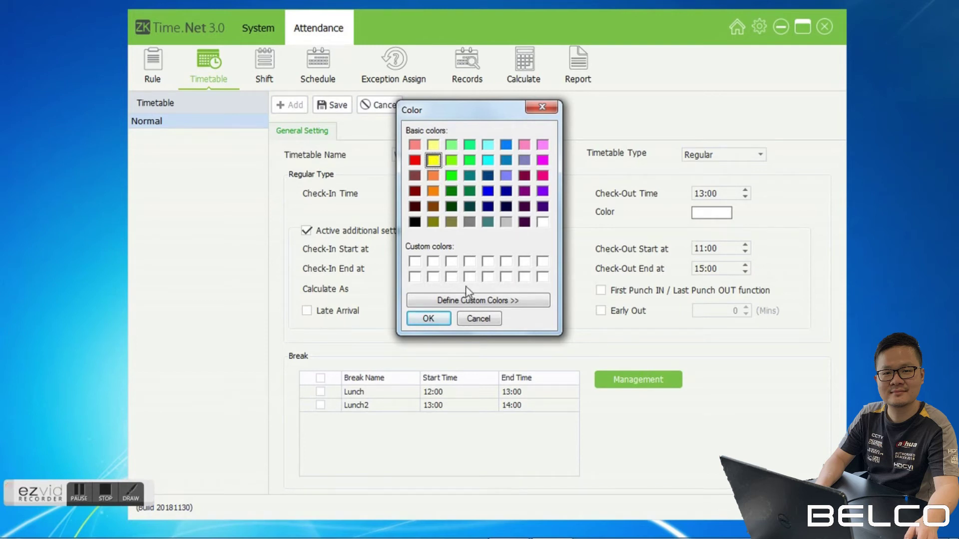
{"action": "left_click", "coordinate": [428, 318]}
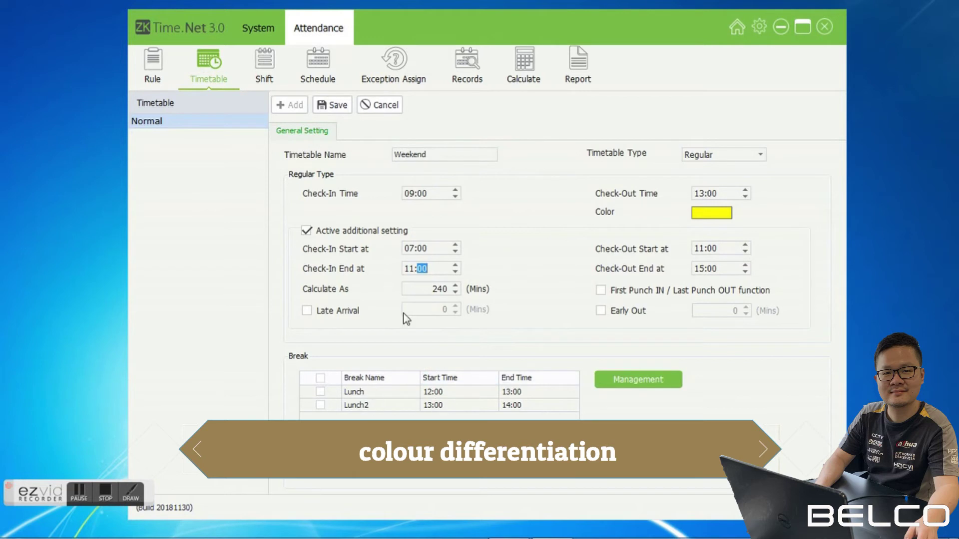
{"action": "left_click", "coordinate": [333, 111]}
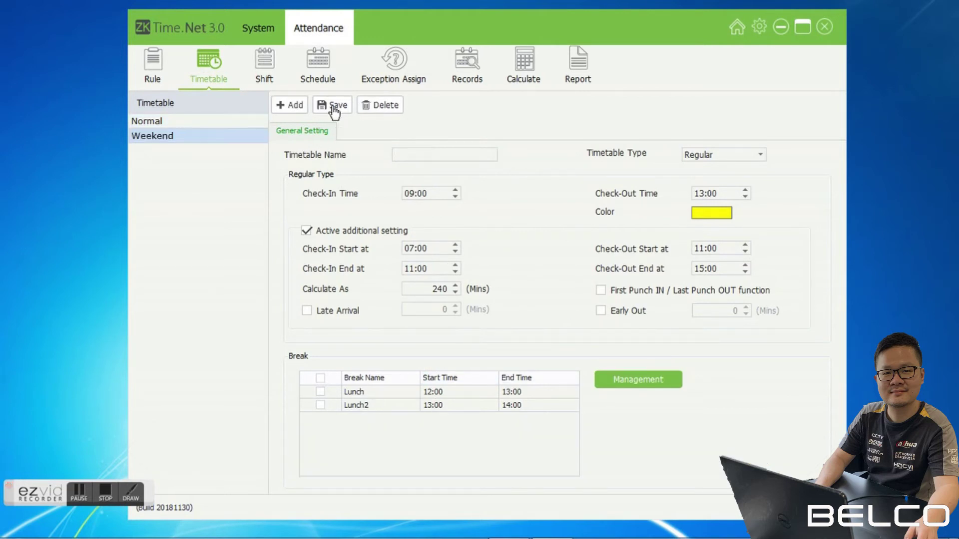
Compare the check-in, check-out and colour settings of the Normal and Weekend timetables.
{"action": "left_click", "coordinate": [182, 125]}
{"action": "left_click", "coordinate": [179, 134]}
{"action": "left_click", "coordinate": [179, 120]}
{"action": "left_click", "coordinate": [180, 139]}
{"action": "left_click", "coordinate": [179, 121]}
{"action": "left_click", "coordinate": [180, 139]}
{"action": "left_click", "coordinate": [182, 124]}
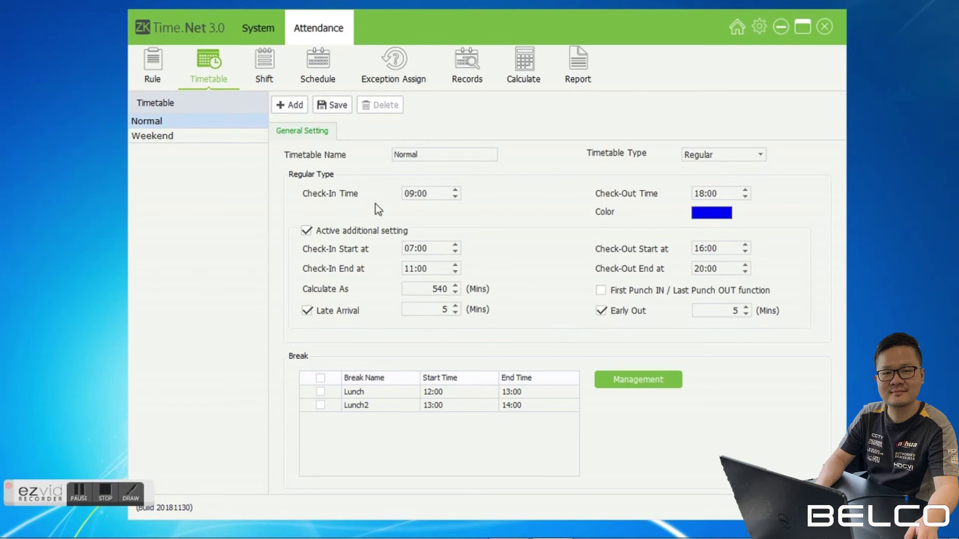
{"action": "left_click", "coordinate": [183, 136]}
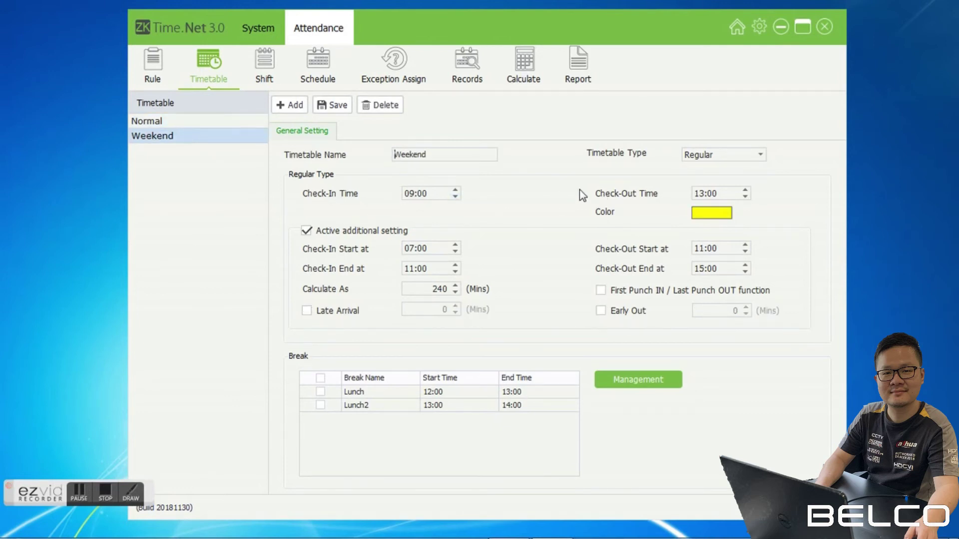
{"action": "left_click", "coordinate": [189, 122]}
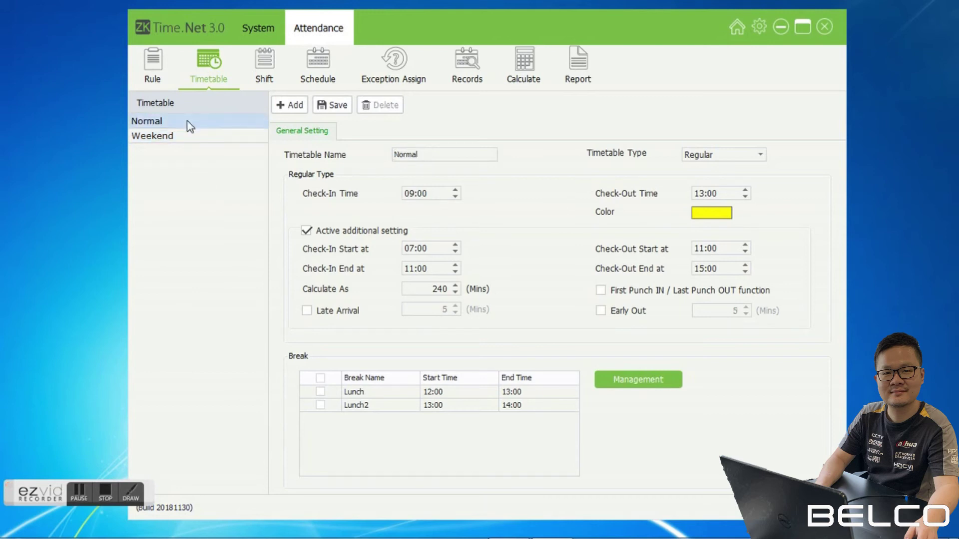
{"action": "left_click", "coordinate": [189, 140]}
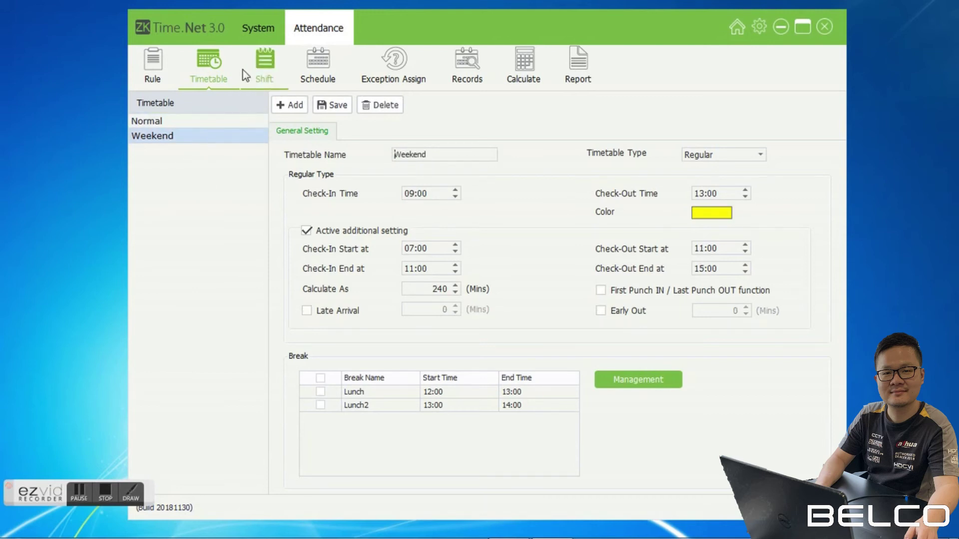
Open the shift settings and rename Shift1 as Normal.
{"action": "left_click", "coordinate": [271, 70]}
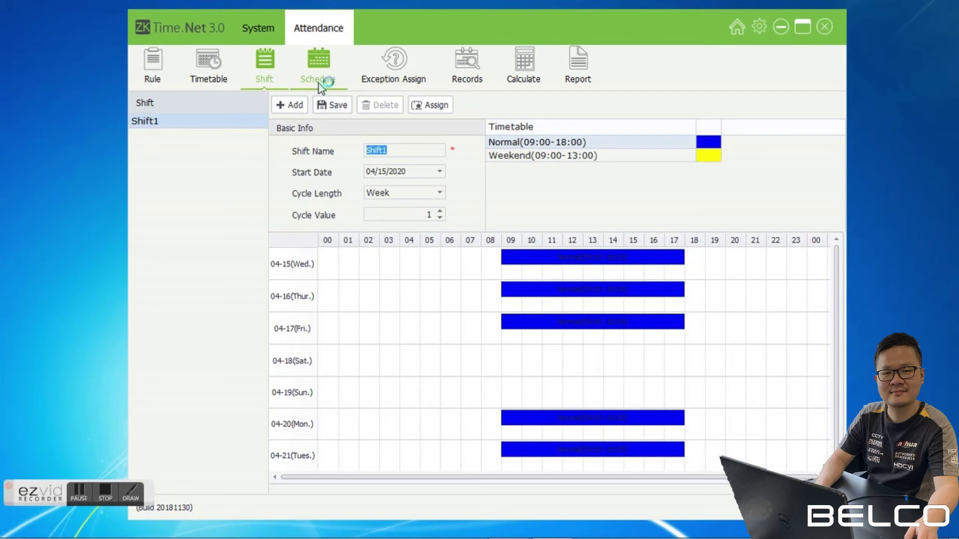
{"action": "mouse_move", "coordinate": [500, 534]}
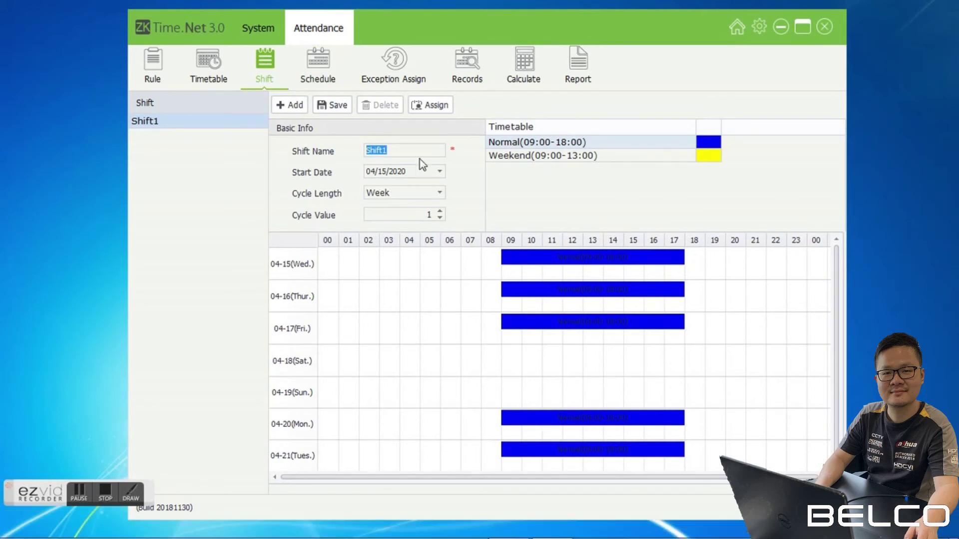
{"action": "left_click", "coordinate": [398, 151]}
{"action": "left_click_drag", "start_coordinate": [403, 151], "coordinate": [353, 151]}
{"action": "type", "text": "Normal"}
Add the Weekend timetable to Saturday 04-18 in the Normal shift's weekly cycle and save the shift.
{"action": "left_click", "coordinate": [518, 158]}
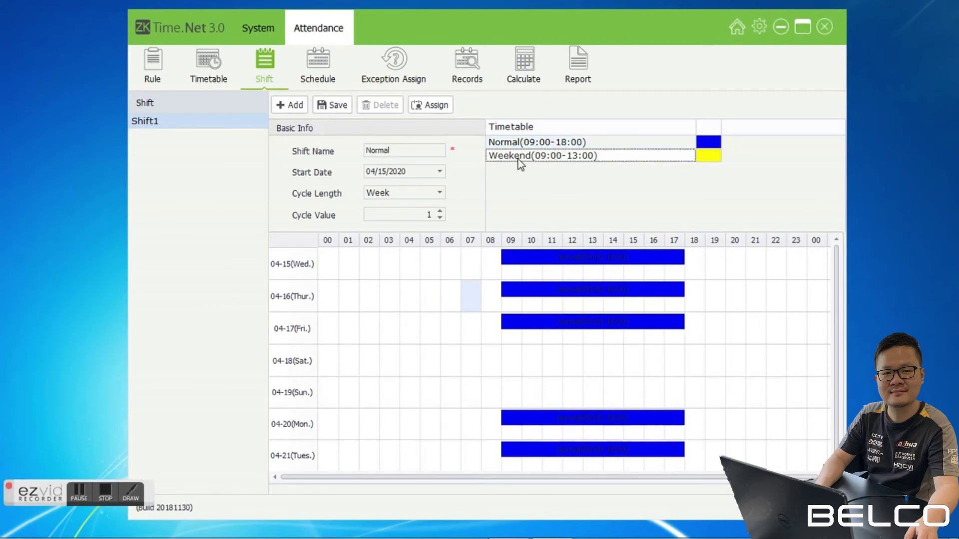
{"action": "left_click", "coordinate": [369, 426]}
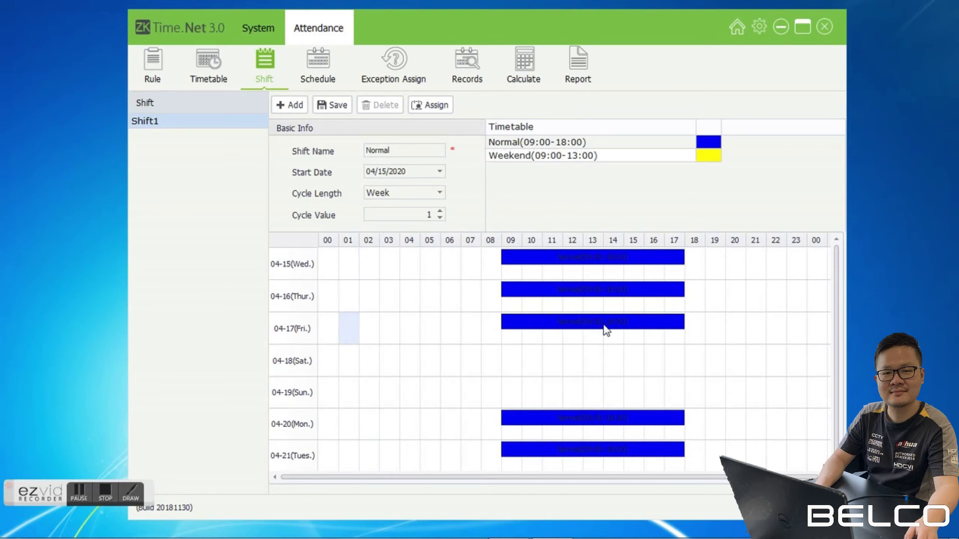
{"action": "left_click", "coordinate": [553, 144]}
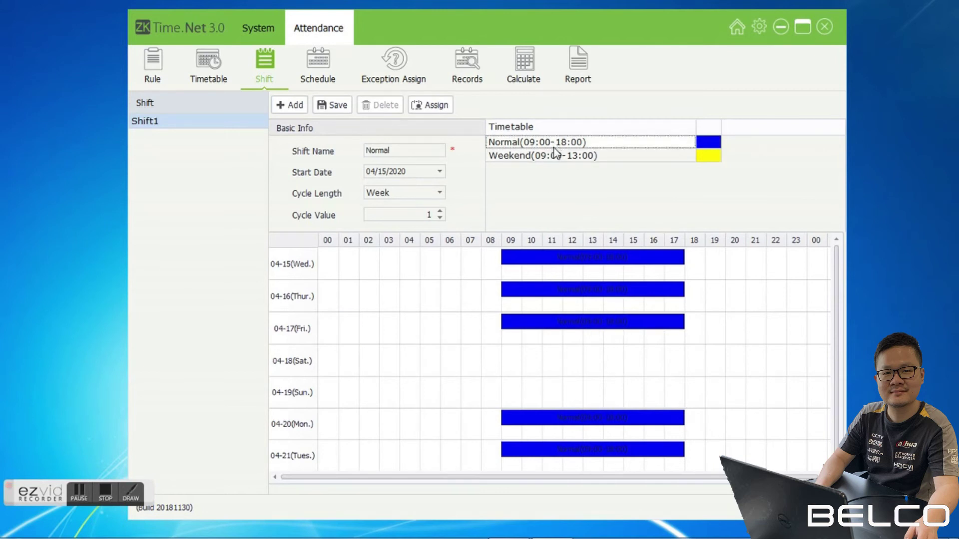
{"action": "left_click", "coordinate": [350, 362]}
{"action": "left_click", "coordinate": [538, 159]}
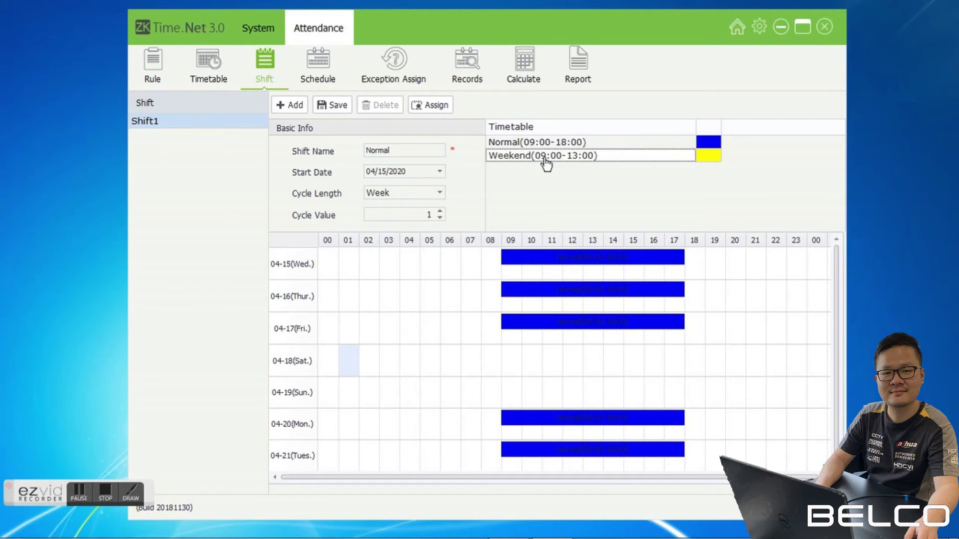
{"action": "left_click_drag", "start_coordinate": [545, 209], "coordinate": [517, 364]}
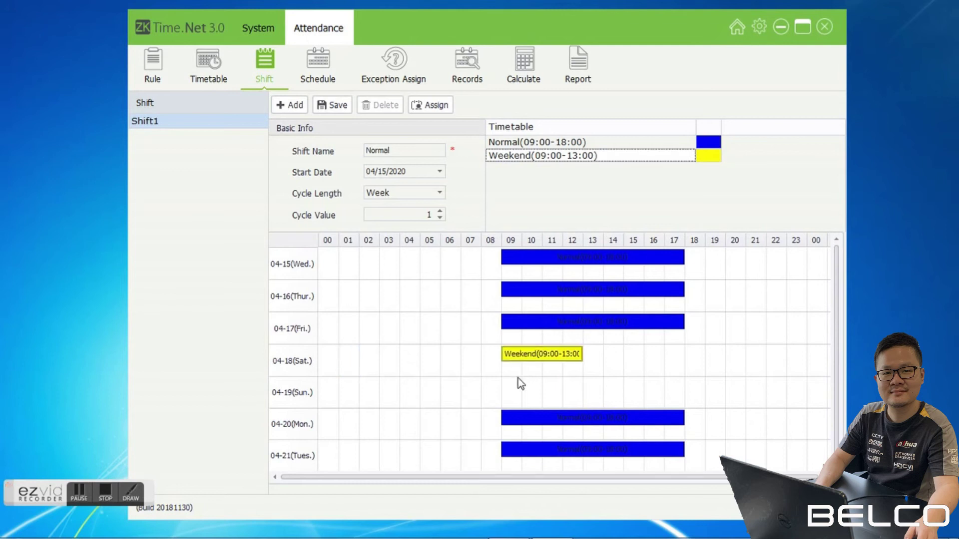
{"action": "left_click", "coordinate": [605, 366]}
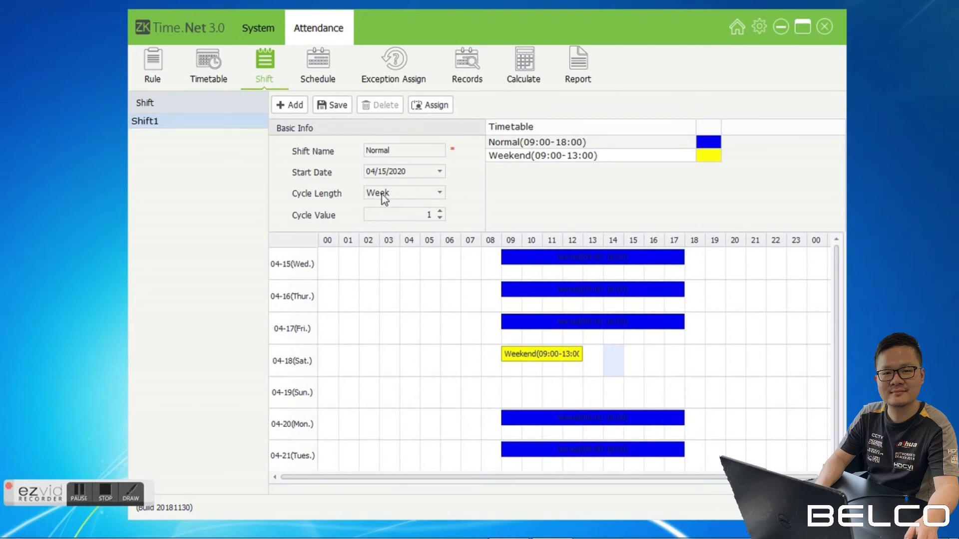
{"action": "left_click", "coordinate": [442, 192]}
{"action": "left_click", "coordinate": [441, 192]}
{"action": "left_click", "coordinate": [333, 111]}
Start assigning the Normal shift and set its period from 4/15/2020 to 4/15/2030.
{"action": "left_click", "coordinate": [423, 111]}
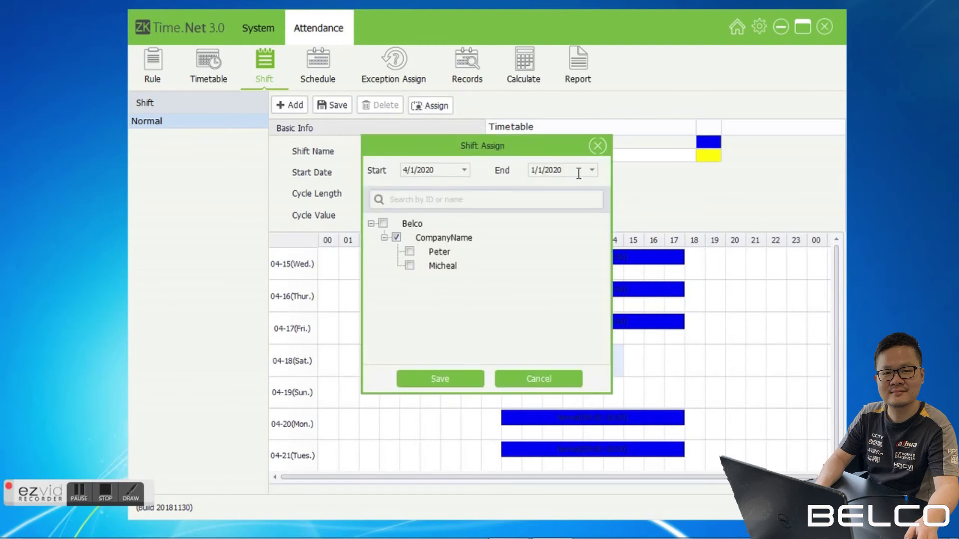
{"action": "left_click", "coordinate": [464, 170]}
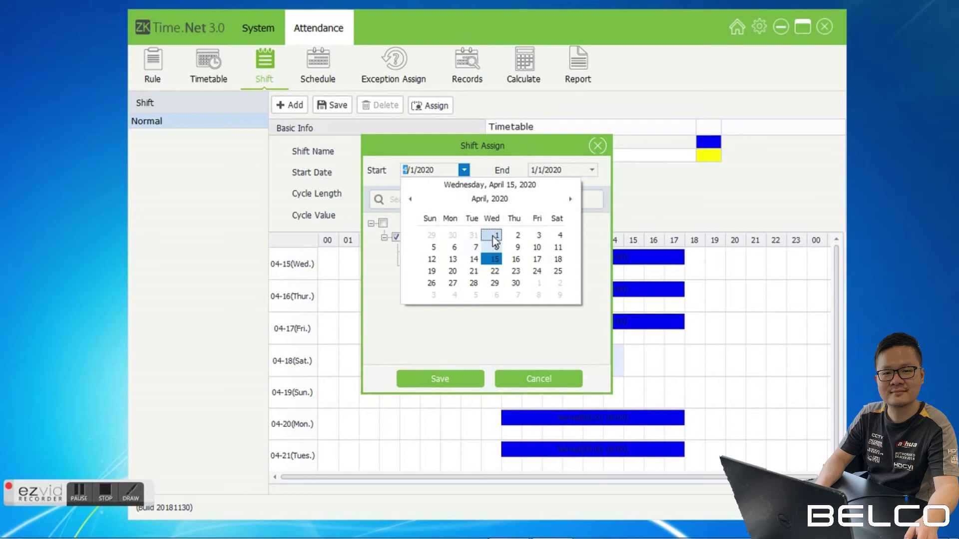
{"action": "key", "text": "Return"}
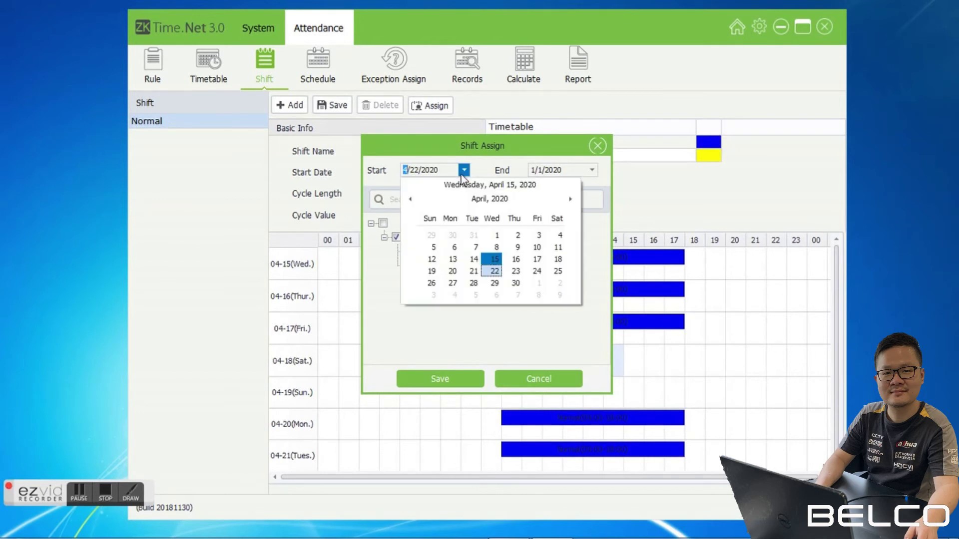
{"action": "left_click", "coordinate": [590, 170]}
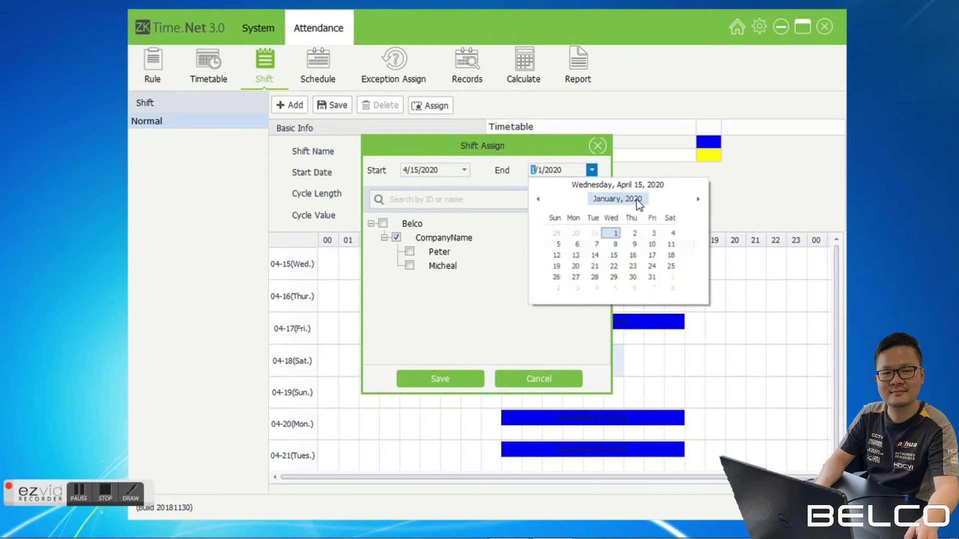
{"action": "left_click", "coordinate": [619, 199]}
{"action": "left_click", "coordinate": [618, 199]}
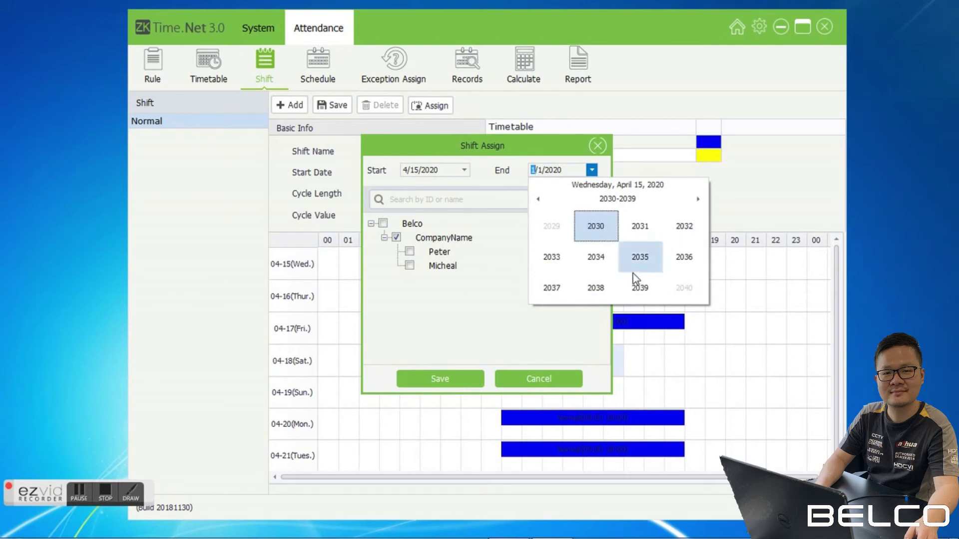
{"action": "scroll", "coordinate": [597, 239], "scroll_direction": "down", "scroll_amount": 1}
{"action": "left_click", "coordinate": [598, 235]}
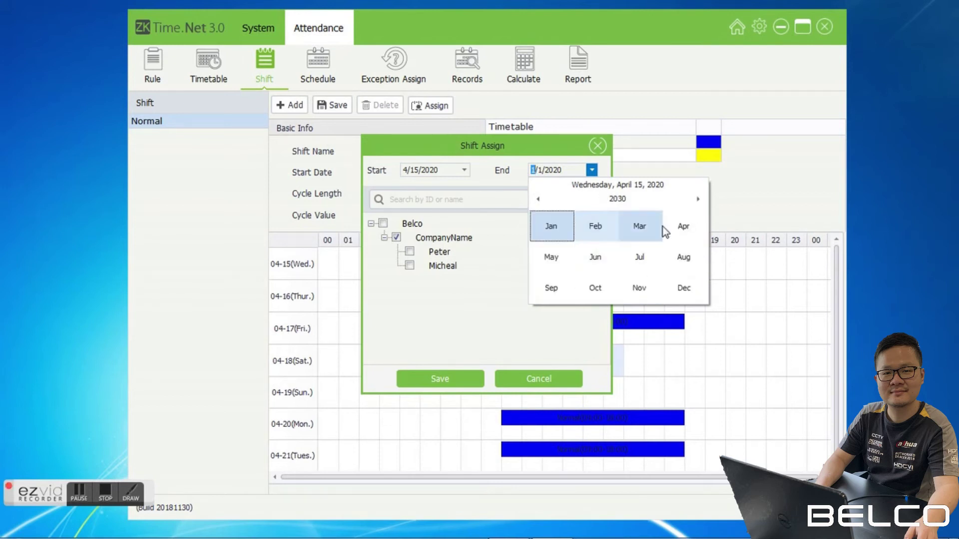
{"action": "left_click", "coordinate": [682, 226]}
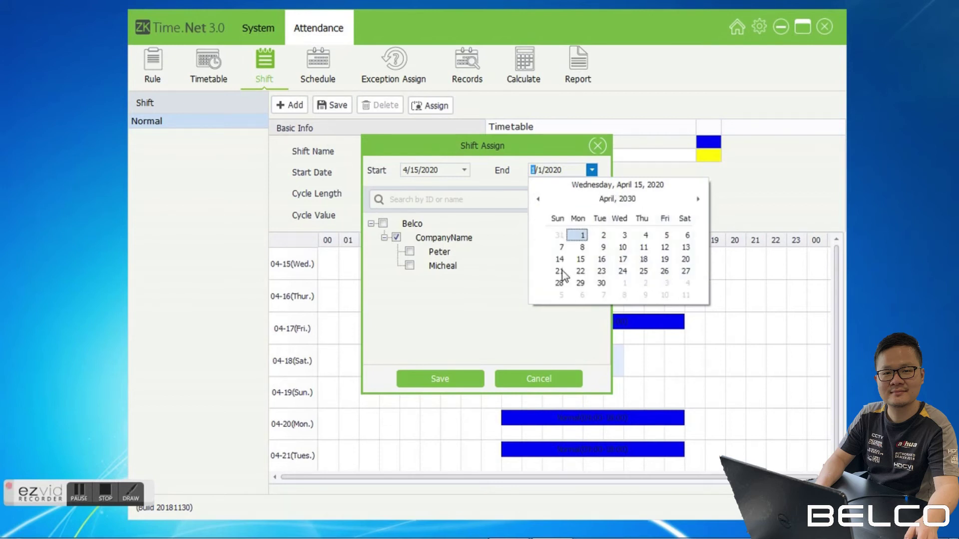
{"action": "left_click", "coordinate": [586, 262]}
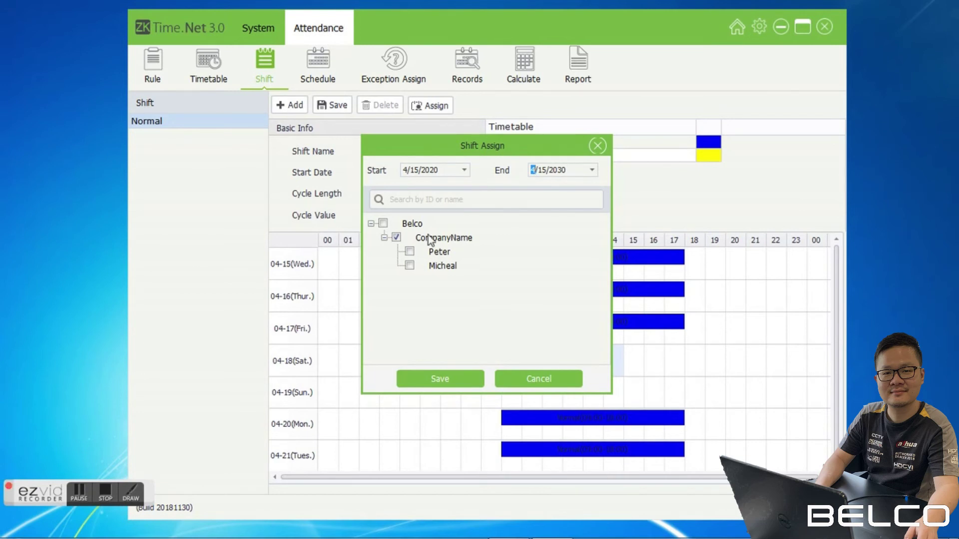
Include both employees under CompanyName in the shift assignment and save it.
{"action": "left_click", "coordinate": [410, 251]}
{"action": "left_click", "coordinate": [409, 265]}
{"action": "left_click", "coordinate": [409, 265]}
{"action": "left_click", "coordinate": [410, 251]}
{"action": "left_click", "coordinate": [409, 266]}
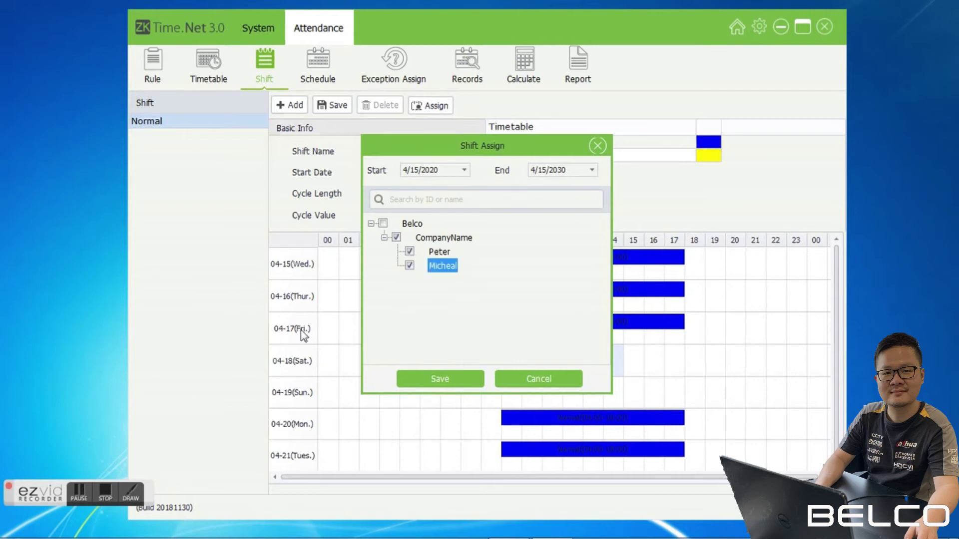
{"action": "left_click", "coordinate": [425, 386]}
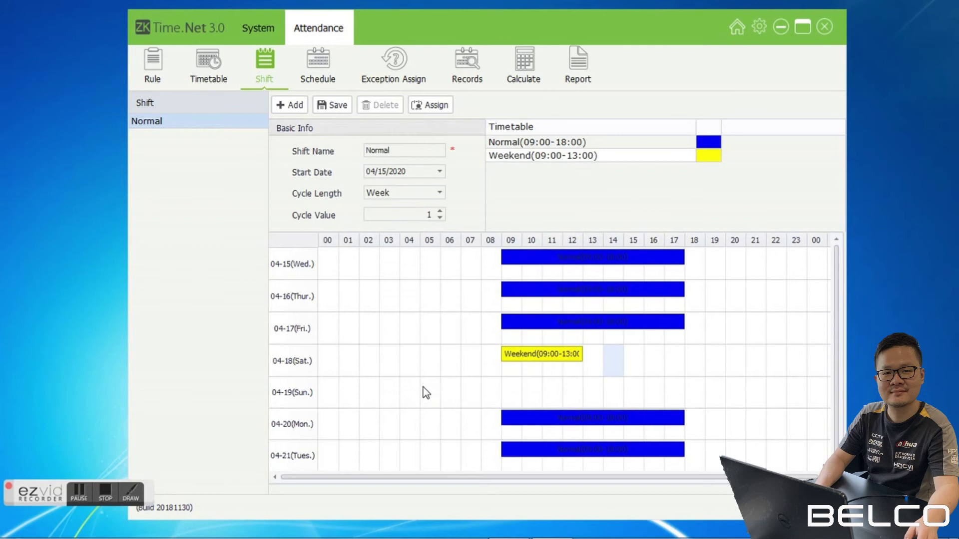
Reopen the Normal shift's assignment to check its employee selection and dates, leaving without changes.
{"action": "left_click", "coordinate": [334, 112]}
{"action": "left_click", "coordinate": [439, 106]}
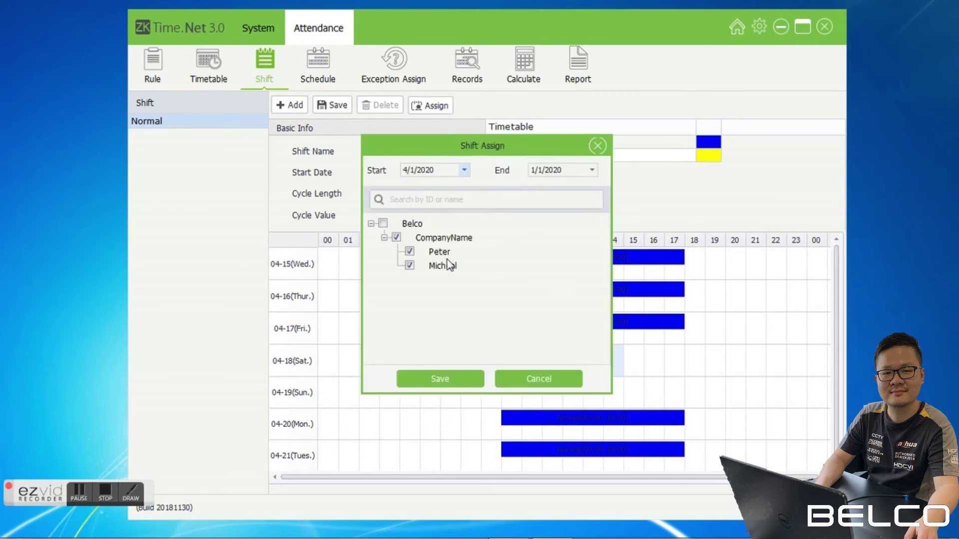
{"action": "left_click", "coordinate": [597, 146]}
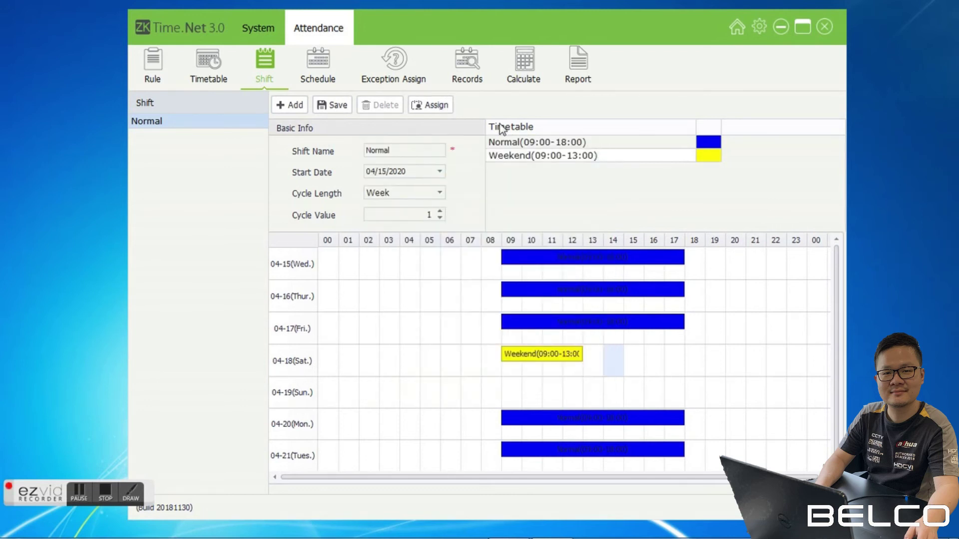
{"action": "left_click", "coordinate": [434, 107]}
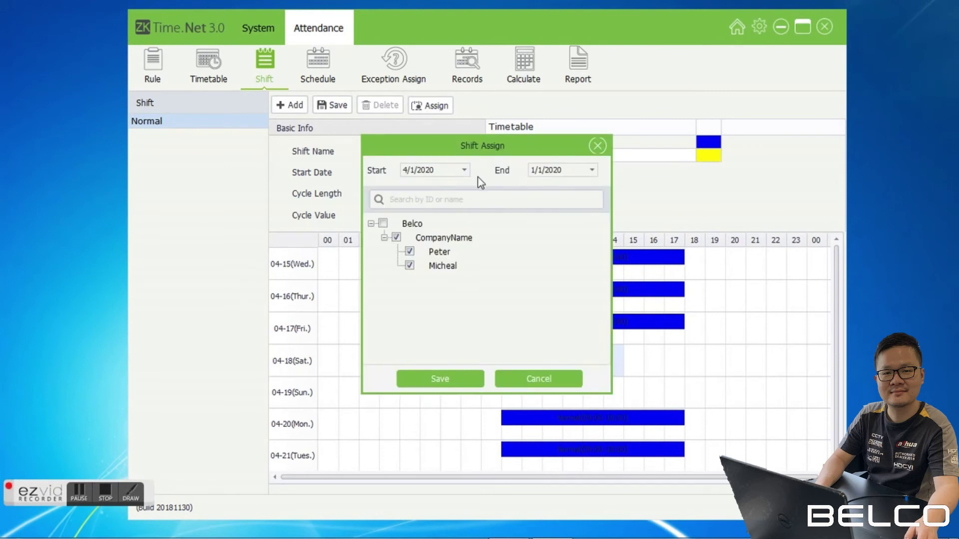
{"action": "left_click", "coordinate": [597, 146]}
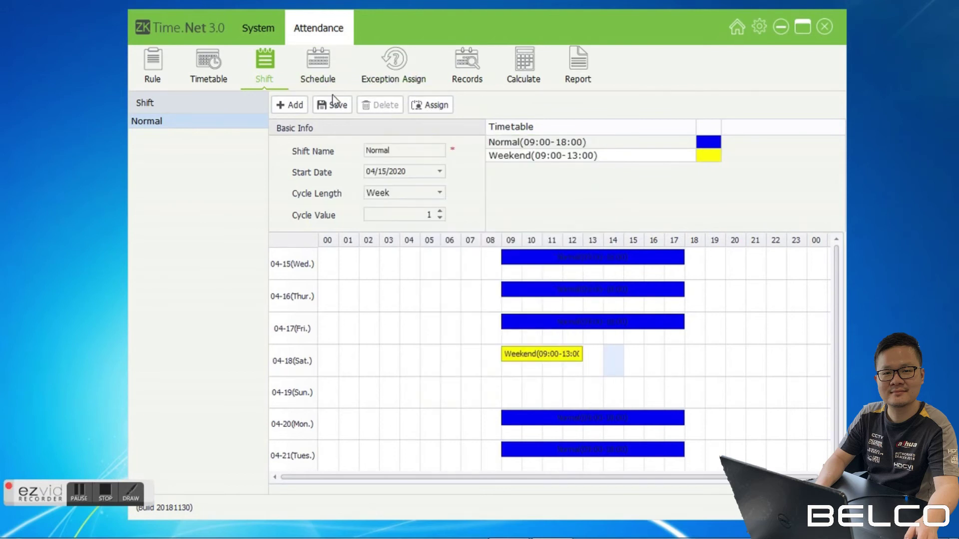
Open the attendance schedule and examine the first employee's weekday and Saturday working hours for April 2020.
{"action": "left_click", "coordinate": [318, 68]}
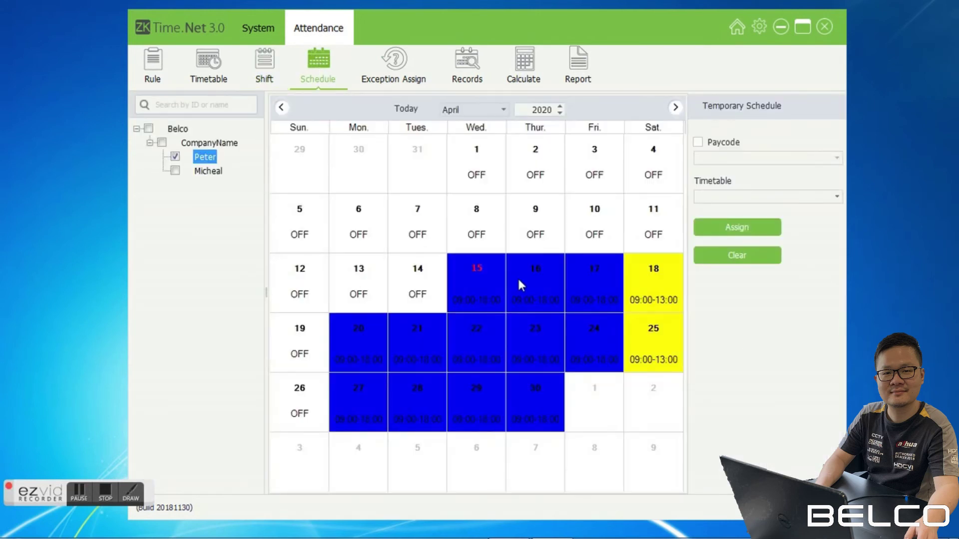
{"action": "left_click", "coordinate": [488, 281]}
{"action": "left_click", "coordinate": [552, 282]}
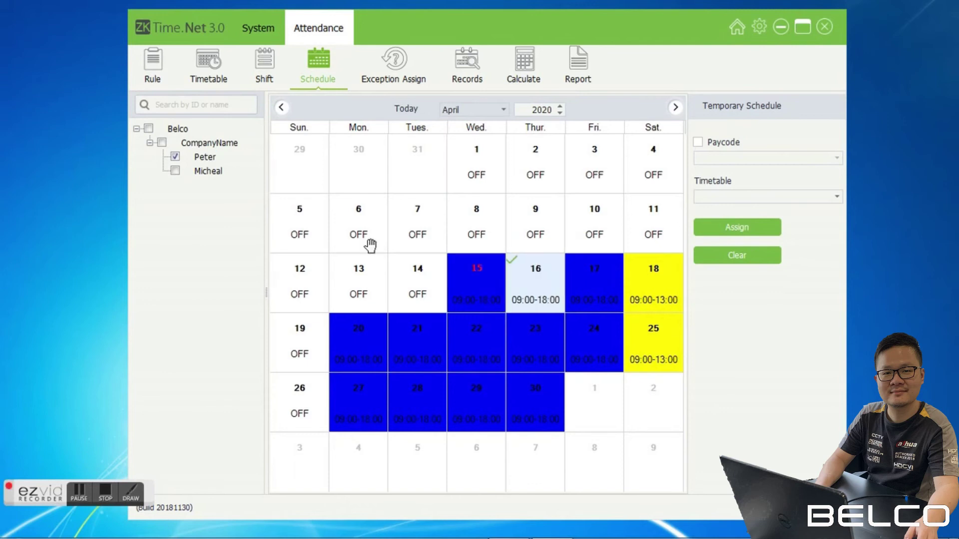
{"action": "left_click", "coordinate": [181, 158]}
{"action": "left_click", "coordinate": [190, 158]}
{"action": "left_click", "coordinate": [175, 157]}
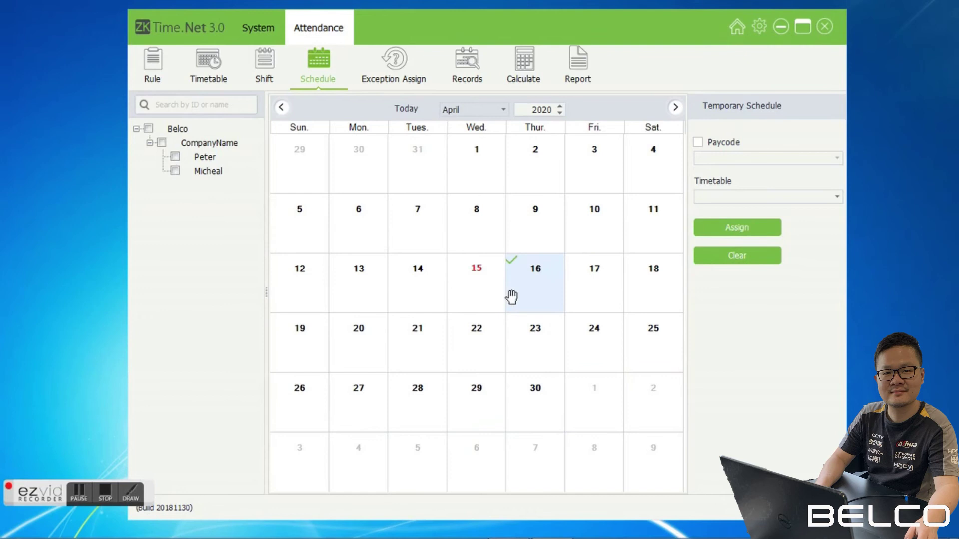
{"action": "left_click", "coordinate": [175, 157]}
{"action": "left_click", "coordinate": [456, 295]}
{"action": "left_click", "coordinate": [457, 327]}
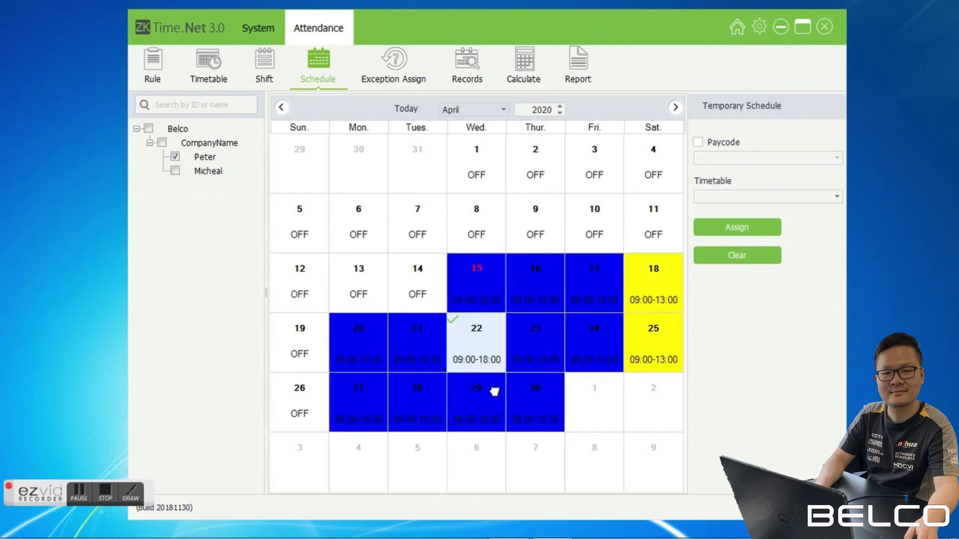
{"action": "left_click", "coordinate": [521, 355]}
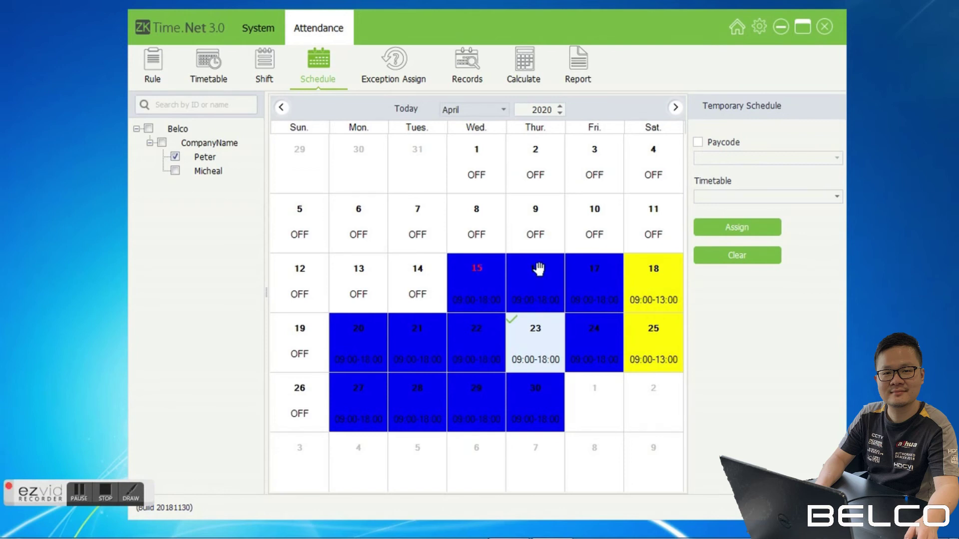
{"action": "left_click", "coordinate": [499, 273]}
{"action": "left_click", "coordinate": [519, 279]}
{"action": "left_click", "coordinate": [641, 270]}
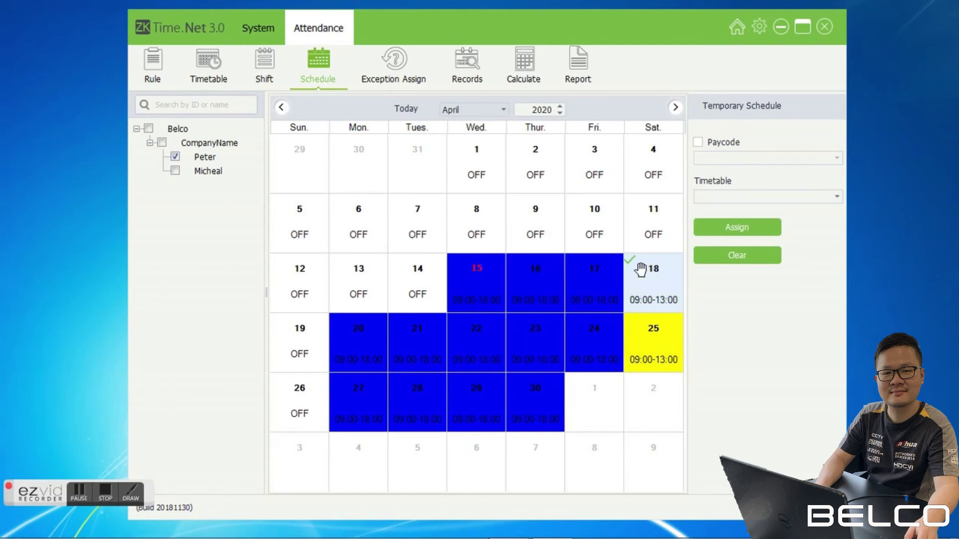
Review the first employee's monthly schedules from May 2020 forward to April 2021.
{"action": "left_click", "coordinate": [676, 108]}
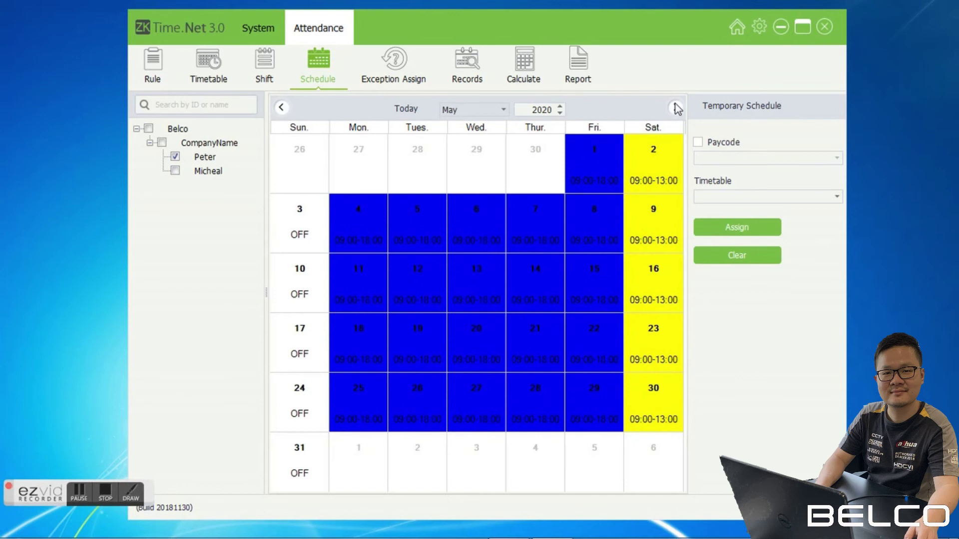
{"action": "left_click", "coordinate": [675, 107]}
{"action": "left_click", "coordinate": [676, 107]}
{"action": "left_click", "coordinate": [675, 108]}
{"action": "left_click", "coordinate": [676, 108]}
{"action": "left_click", "coordinate": [675, 107]}
{"action": "left_click", "coordinate": [676, 107]}
{"action": "left_click", "coordinate": [676, 107]}
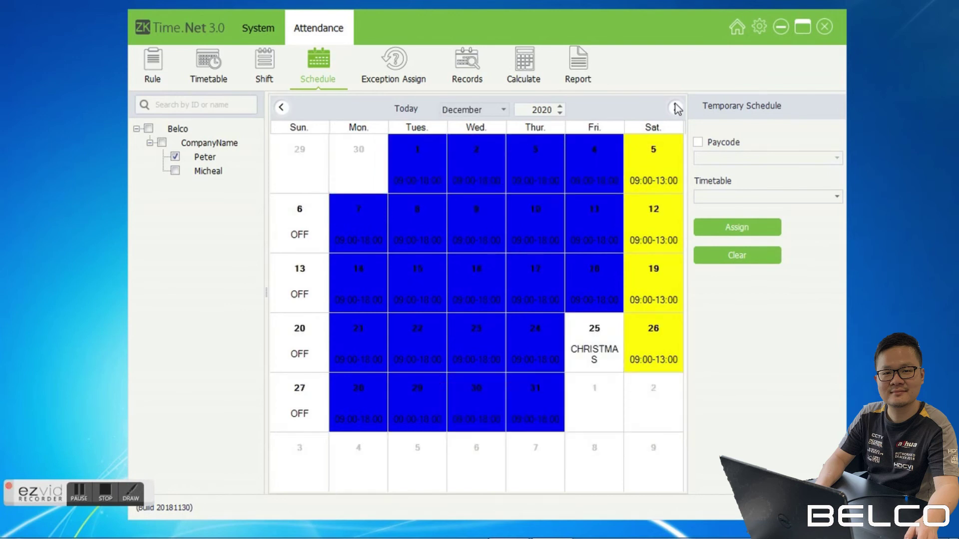
{"action": "left_click", "coordinate": [676, 108]}
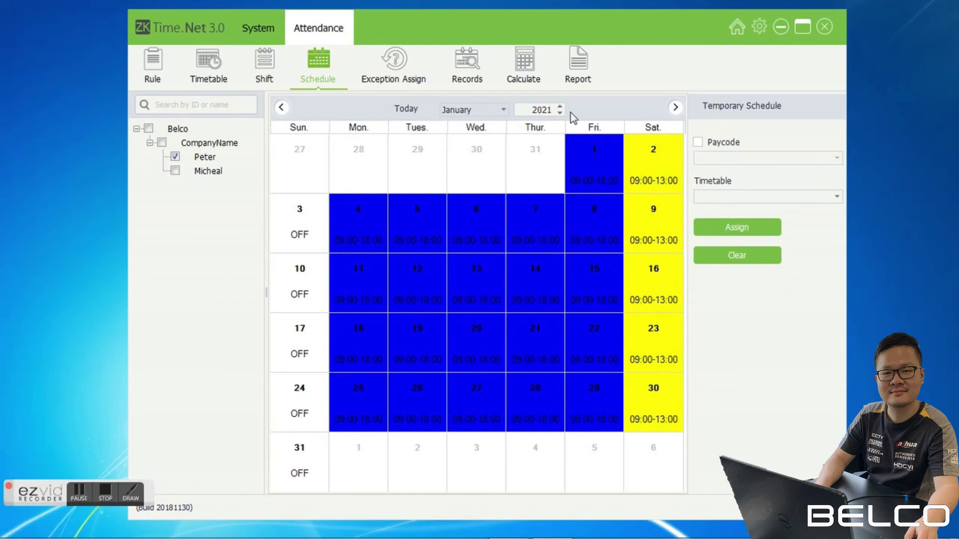
{"action": "left_click", "coordinate": [675, 107]}
{"action": "left_click", "coordinate": [675, 108]}
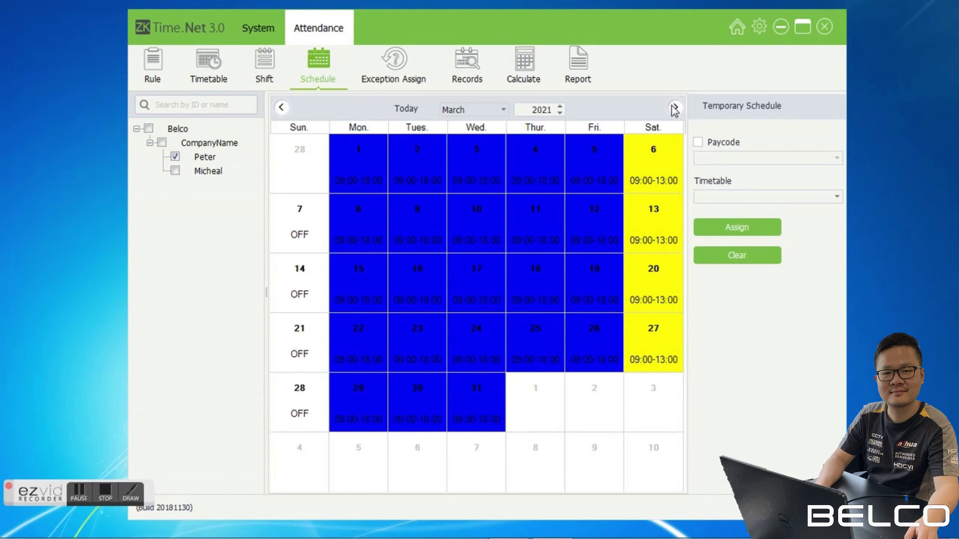
{"action": "left_click", "coordinate": [675, 107]}
Go back through the first employee's monthly schedules to April 2020.
{"action": "left_click", "coordinate": [281, 107]}
{"action": "left_click", "coordinate": [282, 107]}
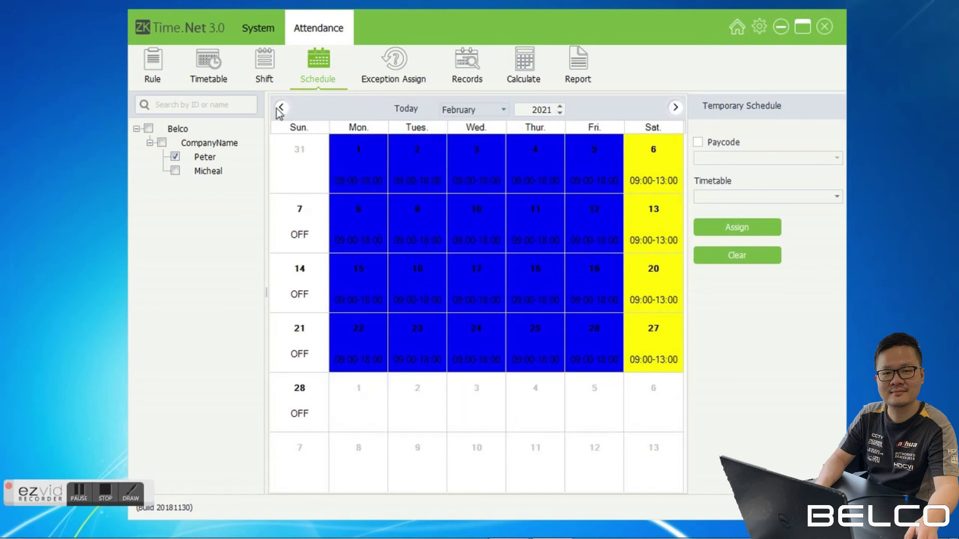
{"action": "left_click", "coordinate": [281, 107]}
{"action": "left_click", "coordinate": [281, 108]}
{"action": "left_click", "coordinate": [281, 107]}
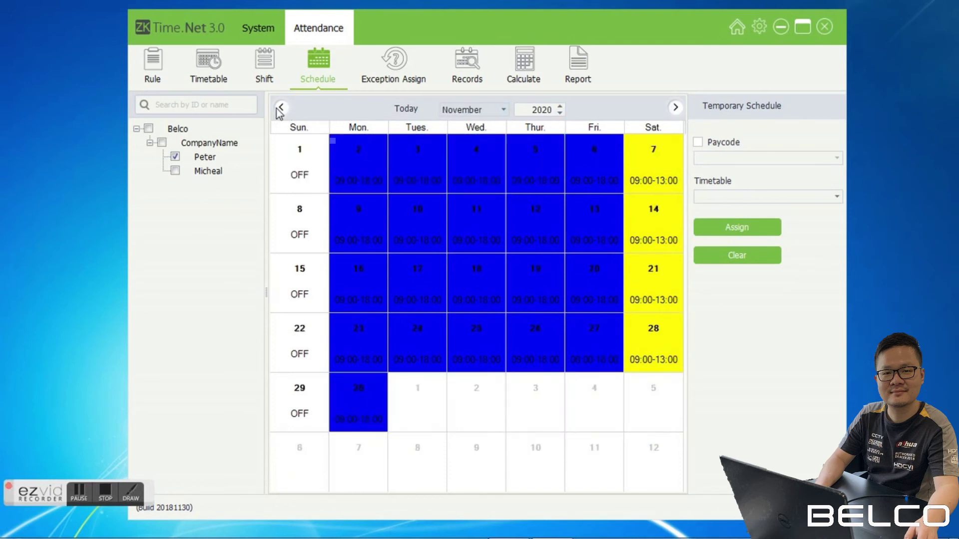
{"action": "left_click", "coordinate": [281, 107]}
{"action": "left_click", "coordinate": [281, 107]}
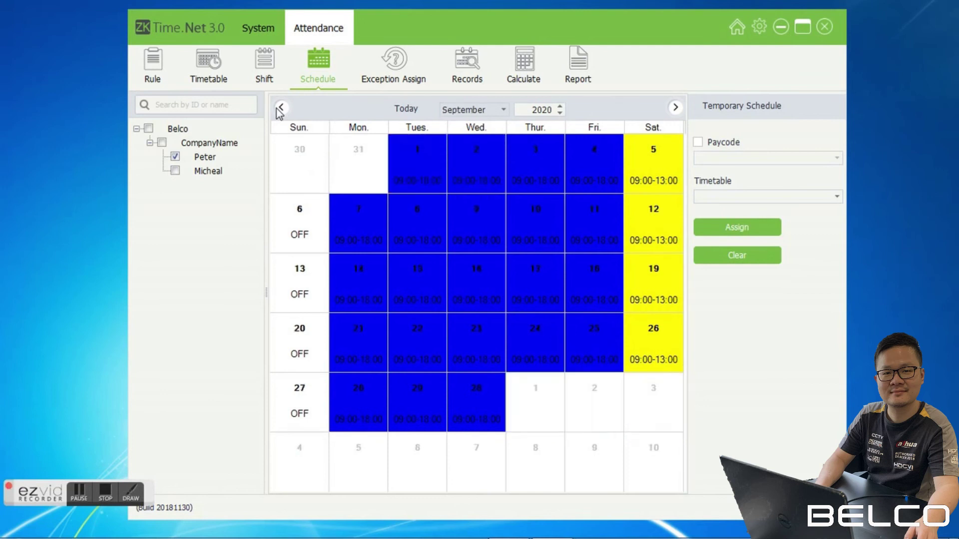
{"action": "left_click", "coordinate": [282, 107]}
{"action": "left_click", "coordinate": [281, 108]}
{"action": "left_click", "coordinate": [281, 107]}
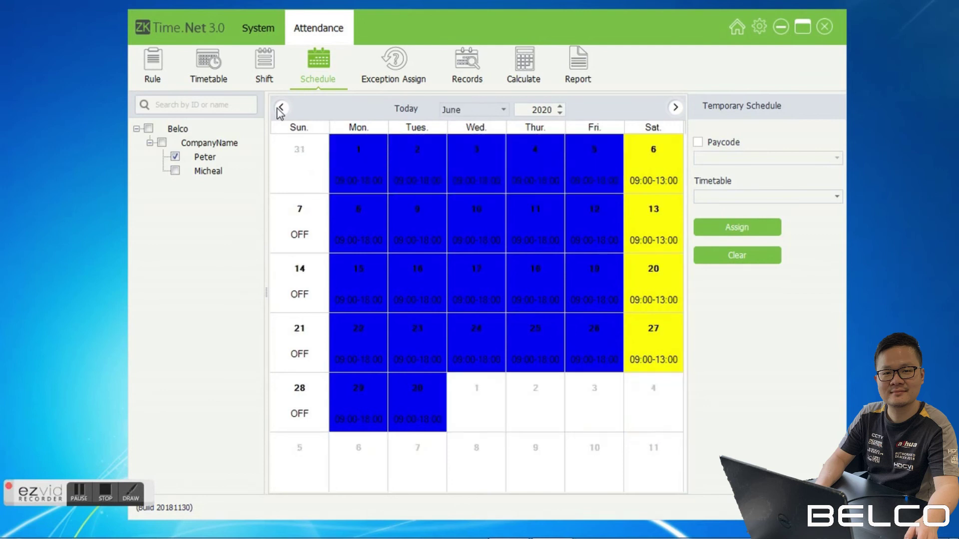
{"action": "left_click", "coordinate": [282, 108]}
{"action": "left_click", "coordinate": [281, 107]}
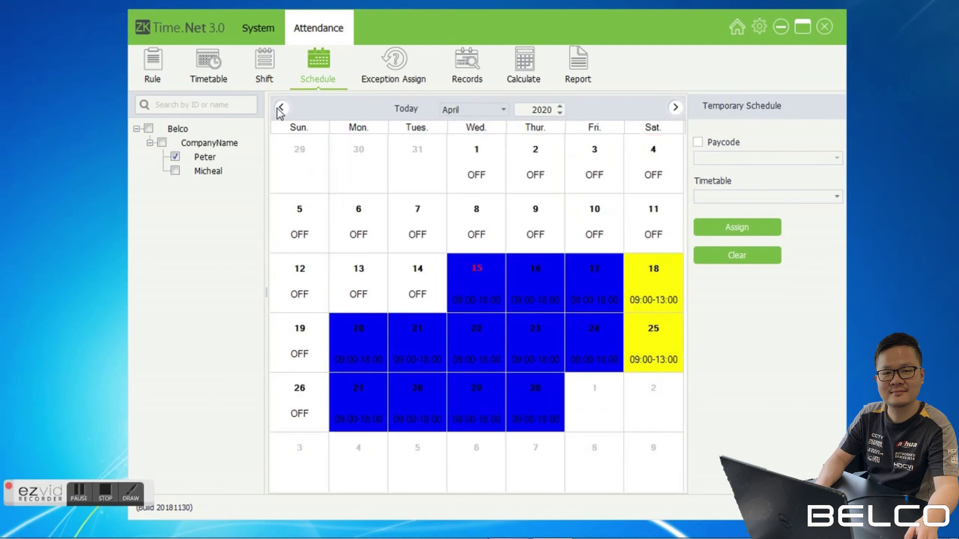
Assign the OFF timetable as a temporary schedule to the first employee on Thursday, April 16, 2020.
{"action": "left_click", "coordinate": [484, 299]}
{"action": "left_click", "coordinate": [531, 289]}
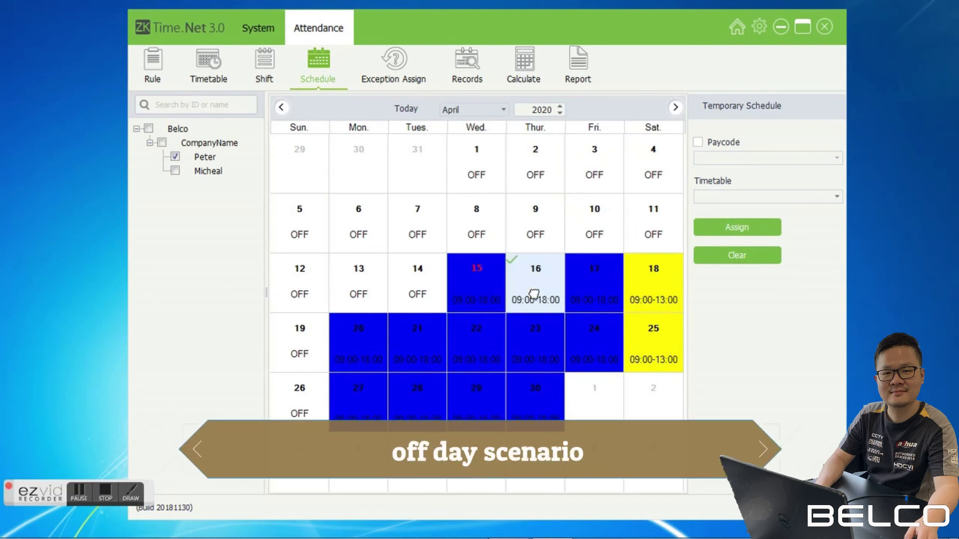
{"action": "left_click", "coordinate": [587, 287]}
{"action": "left_click", "coordinate": [522, 282]}
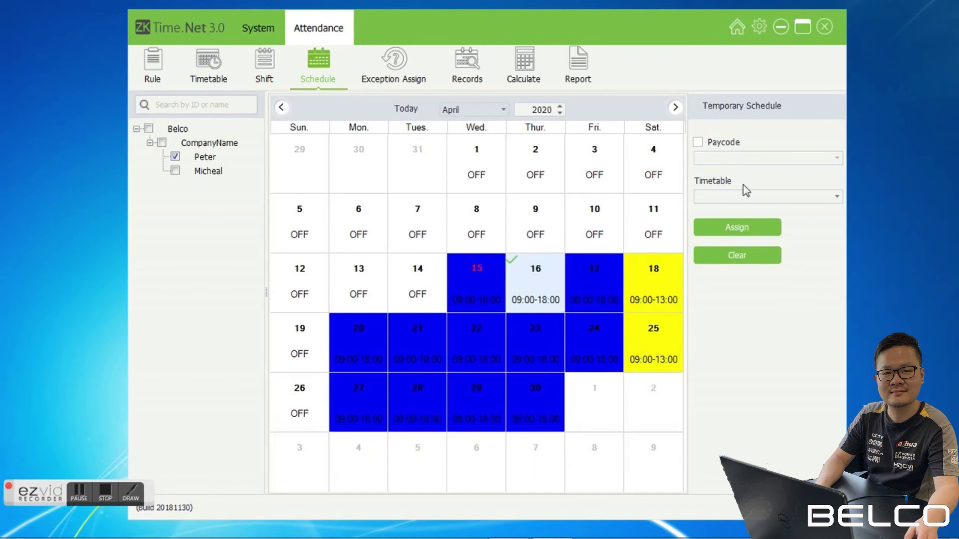
{"action": "left_click", "coordinate": [726, 195]}
{"action": "left_click", "coordinate": [549, 257]}
{"action": "left_click", "coordinate": [589, 277]}
{"action": "left_click", "coordinate": [530, 283]}
{"action": "left_click", "coordinate": [601, 274]}
{"action": "left_click", "coordinate": [546, 274]}
{"action": "left_click", "coordinate": [760, 199]}
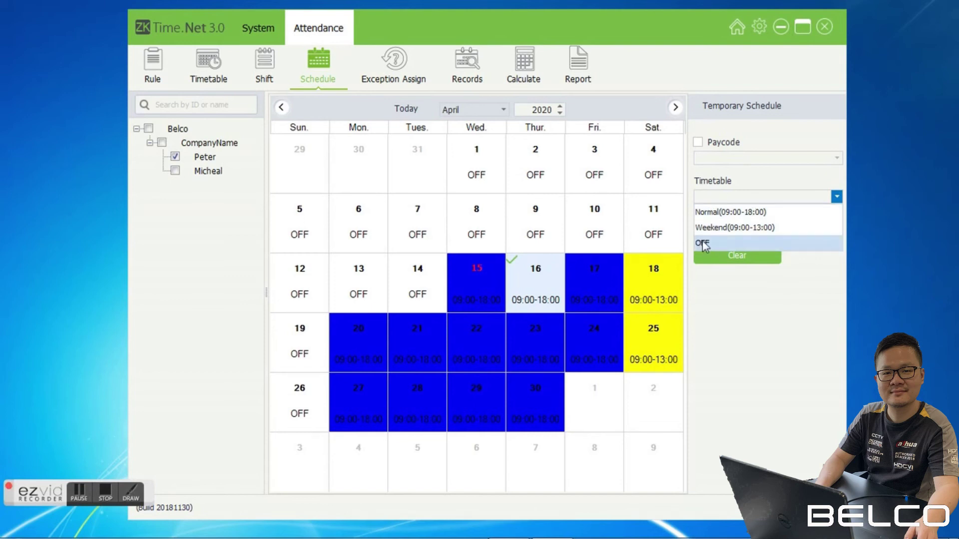
{"action": "left_click", "coordinate": [732, 243]}
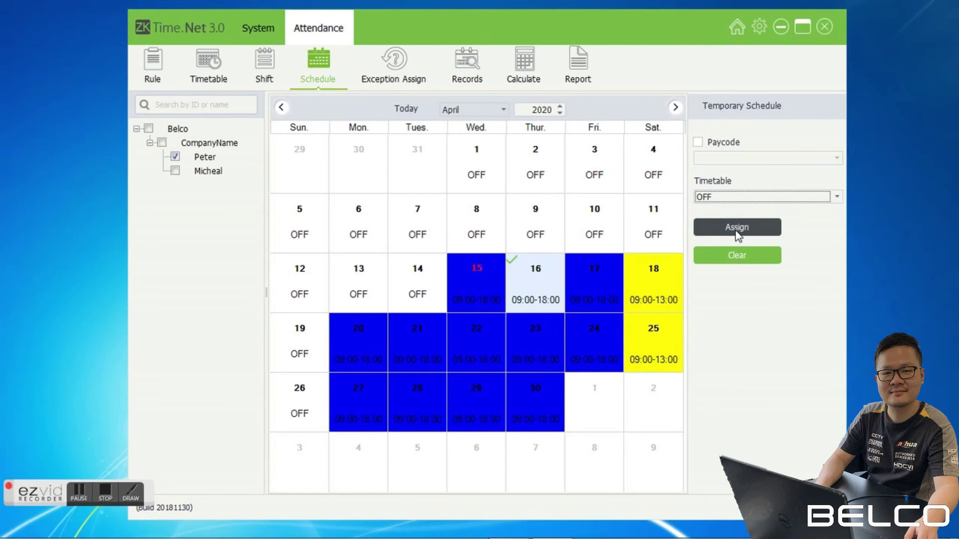
{"action": "left_click", "coordinate": [738, 232]}
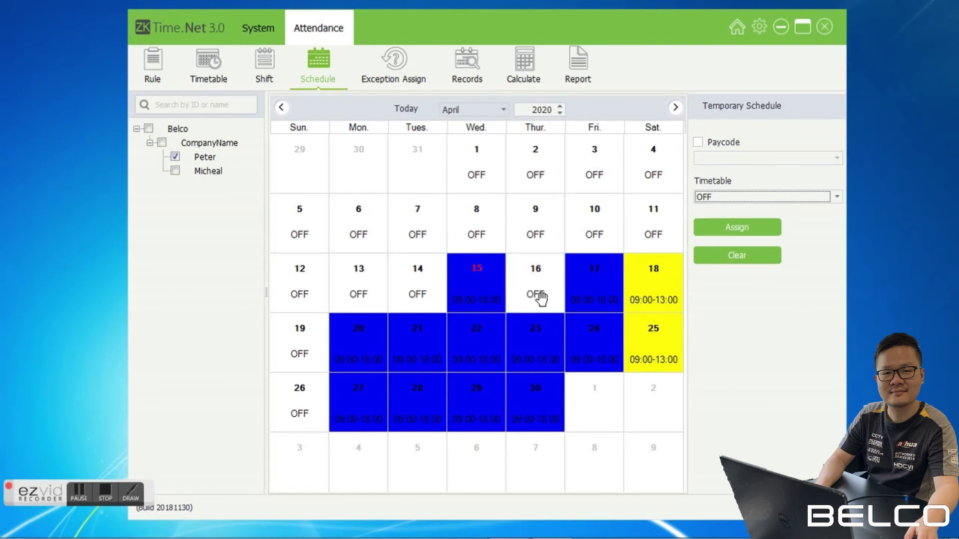
Clear the first employee's temporary schedule on April 16, 2020.
{"action": "left_click", "coordinate": [533, 310]}
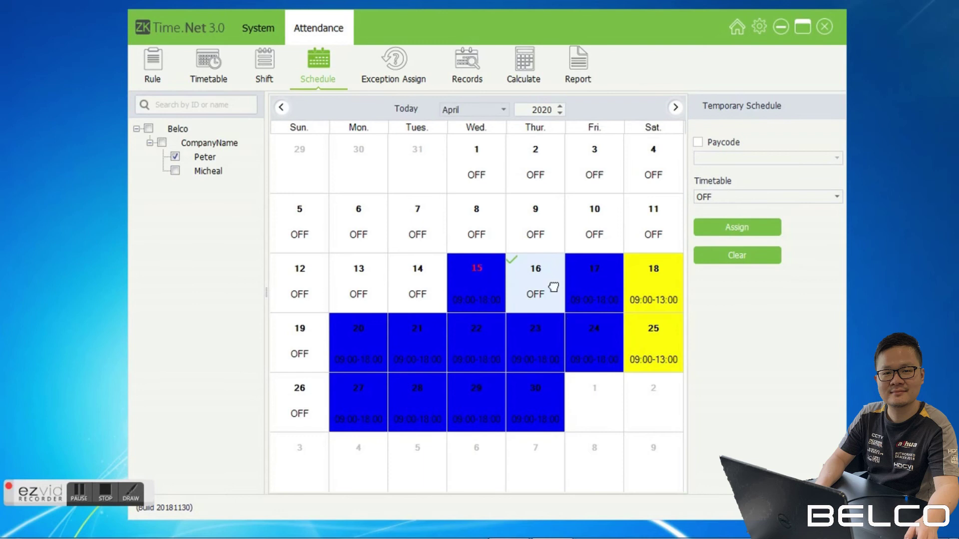
{"action": "left_click", "coordinate": [724, 259]}
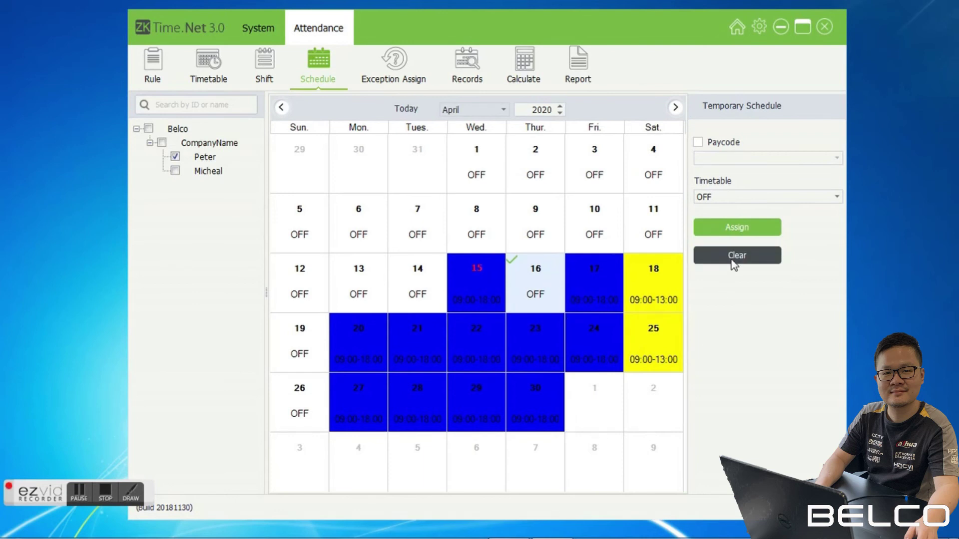
{"action": "left_click", "coordinate": [733, 264]}
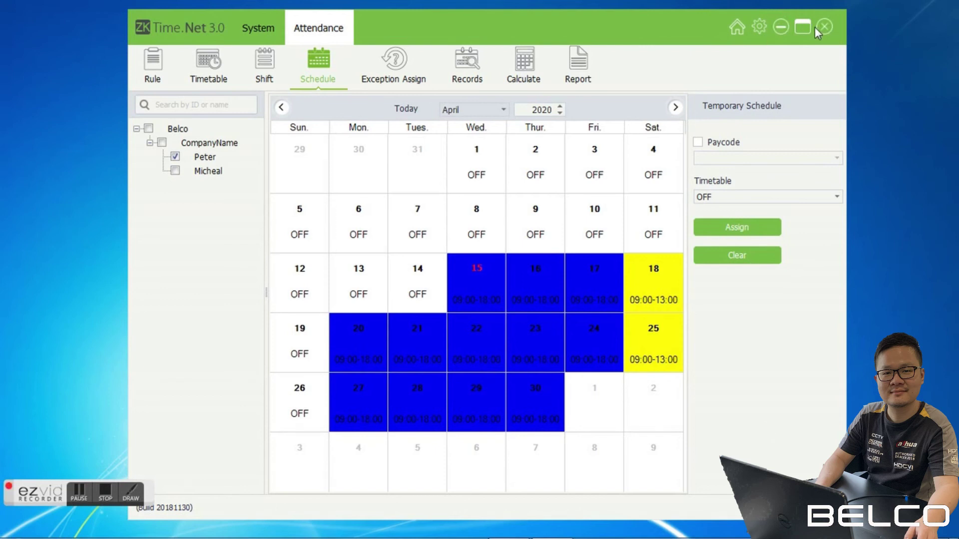
Close ZKTime.Net, switch to ZKAccess and download all logs from the F22 device.
{"action": "left_click", "coordinate": [832, 28]}
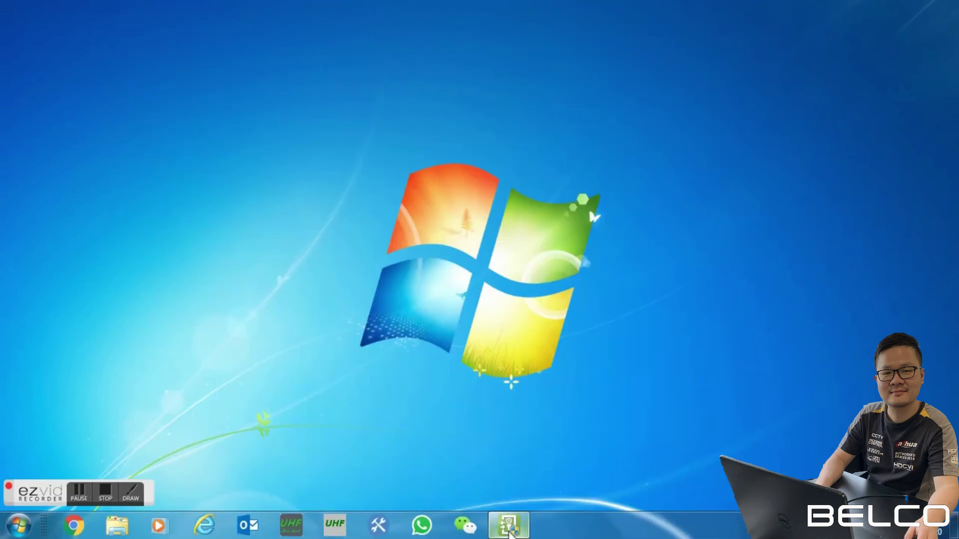
{"action": "left_click", "coordinate": [508, 533]}
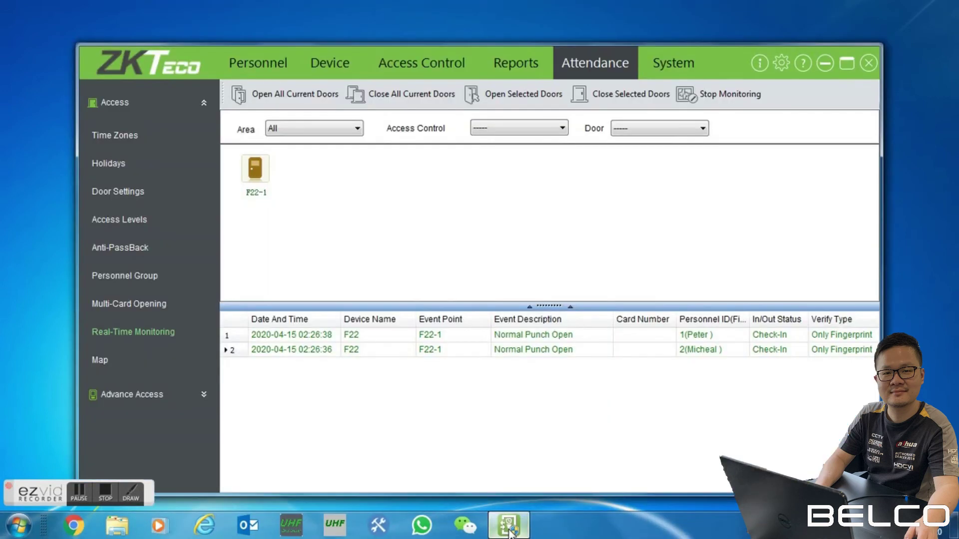
{"action": "left_click", "coordinate": [332, 68]}
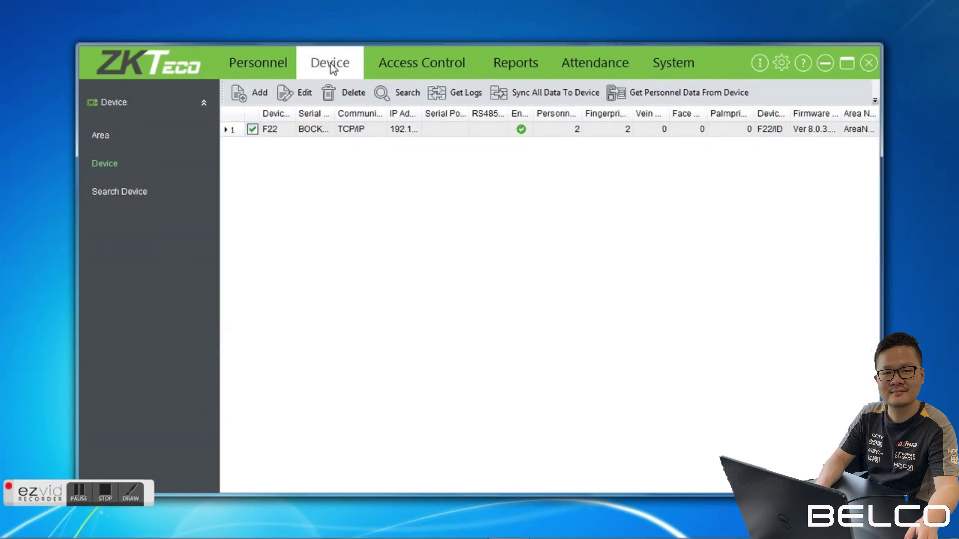
{"action": "left_click", "coordinate": [458, 93]}
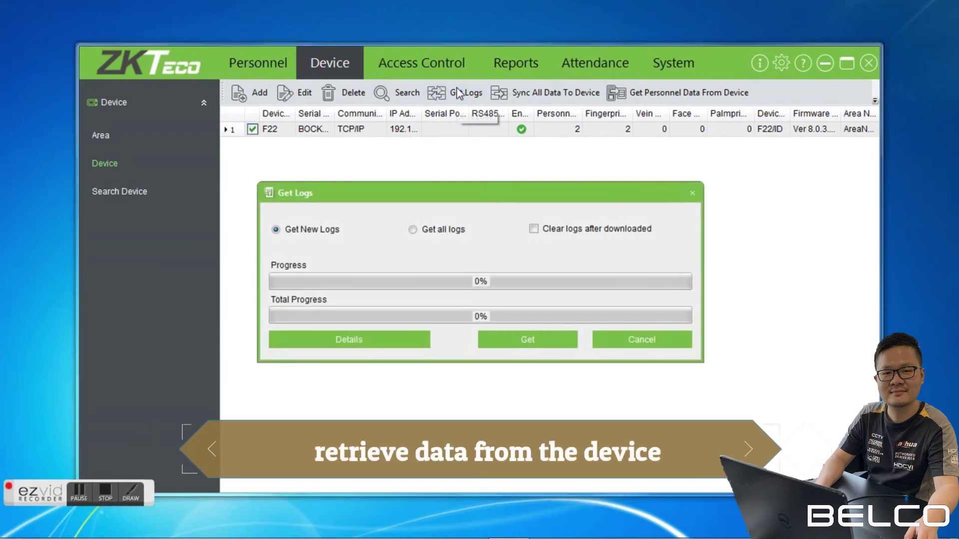
{"action": "left_click", "coordinate": [412, 229]}
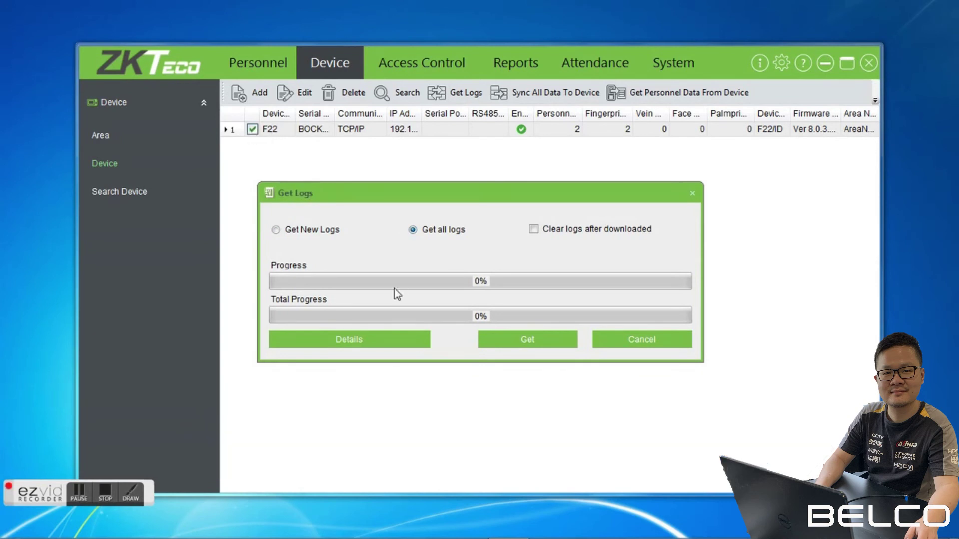
{"action": "left_click", "coordinate": [529, 342]}
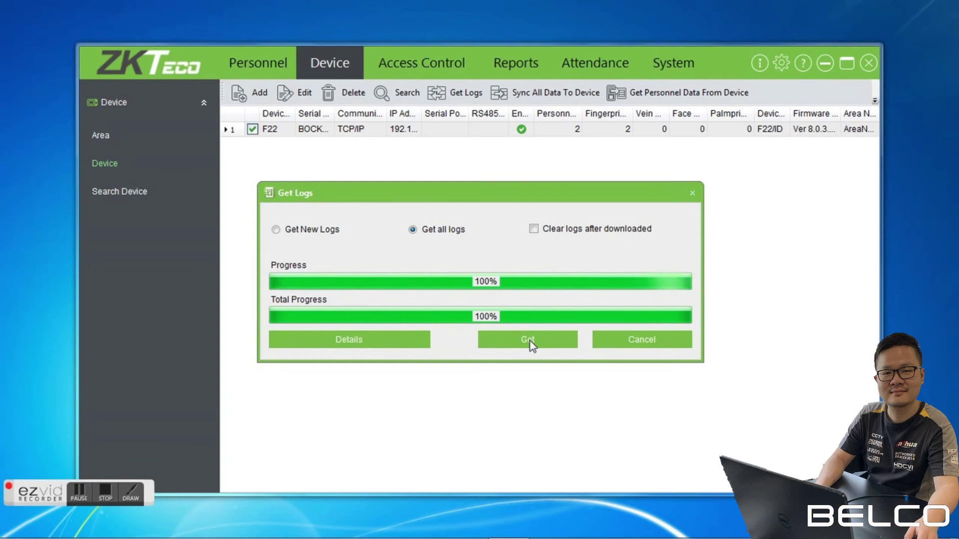
{"action": "left_click", "coordinate": [617, 344]}
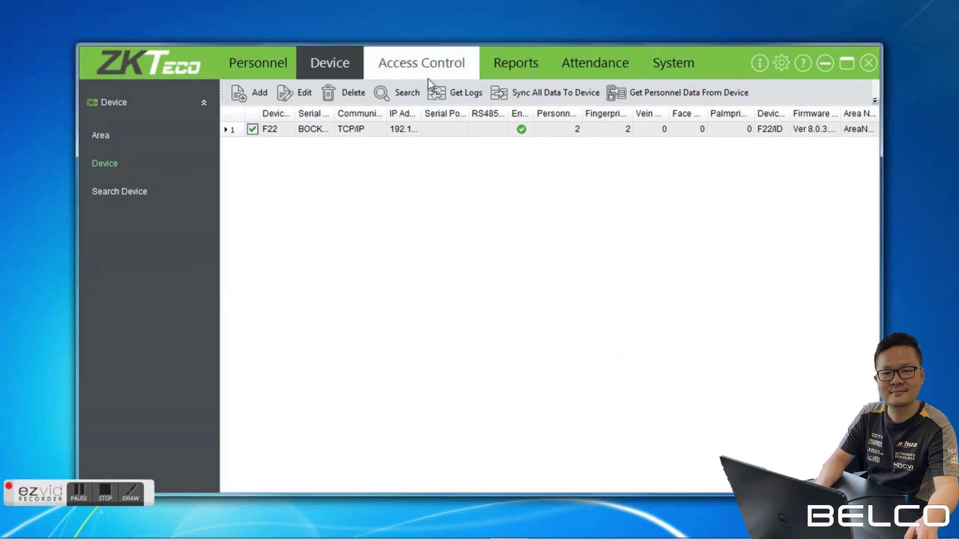
Reopen ZKTime.Net from ZKAccess and select both employees for the attendance calculation.
{"action": "left_click", "coordinate": [596, 69]}
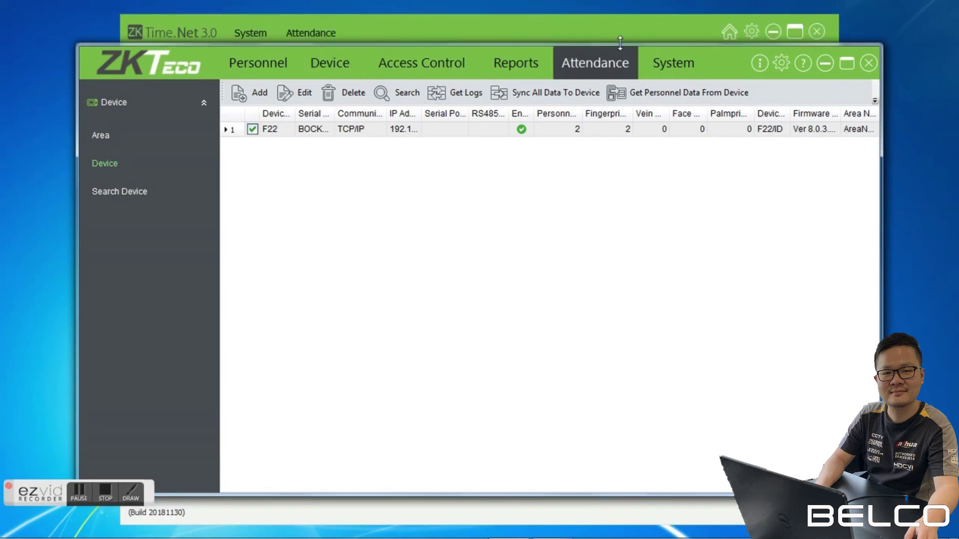
{"action": "left_click", "coordinate": [829, 62]}
{"action": "mouse_move", "coordinate": [632, 43]}
{"action": "left_mouse_down"}
{"action": "mouse_move", "coordinate": [639, 11]}
{"action": "mouse_move", "coordinate": [624, 28]}
{"action": "mouse_move", "coordinate": [634, 35]}
{"action": "left_mouse_up"}
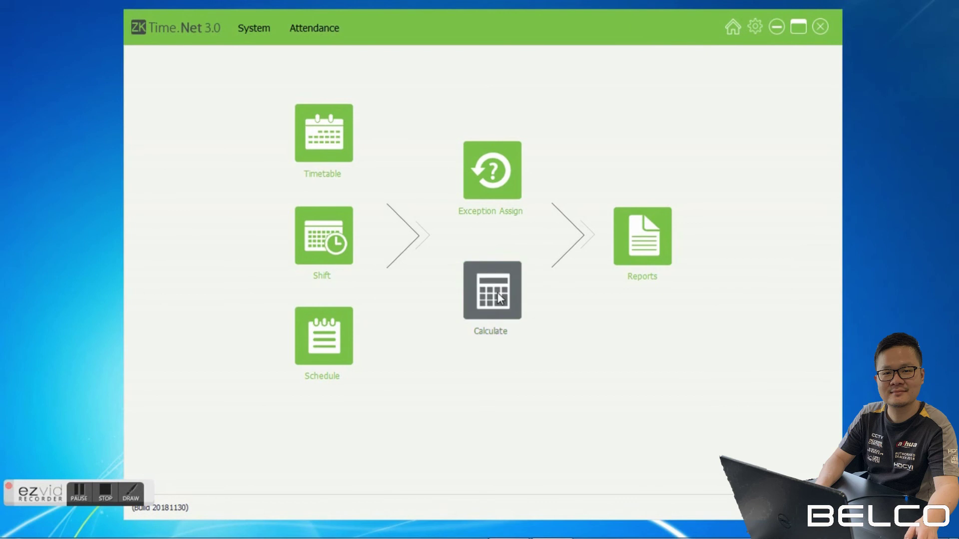
{"action": "left_click", "coordinate": [494, 310]}
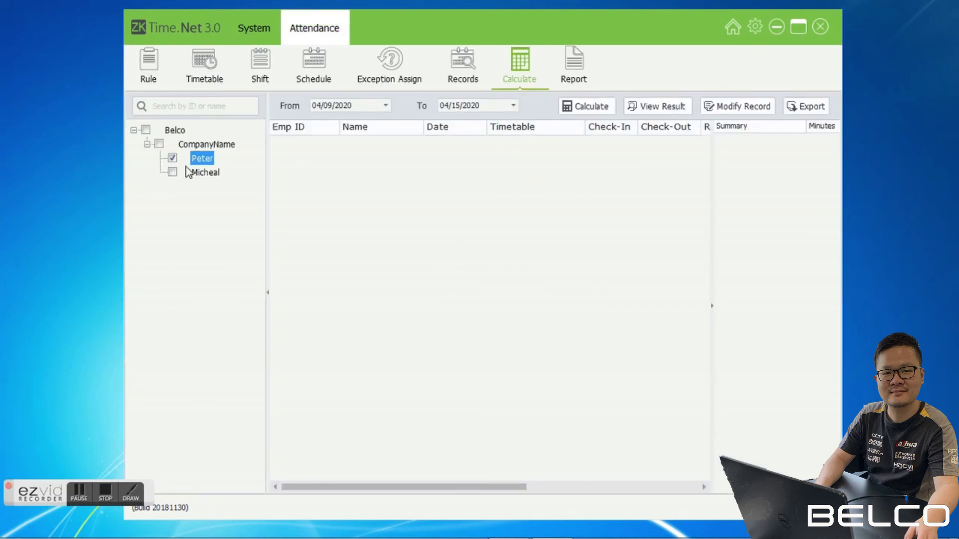
{"action": "left_click", "coordinate": [173, 174]}
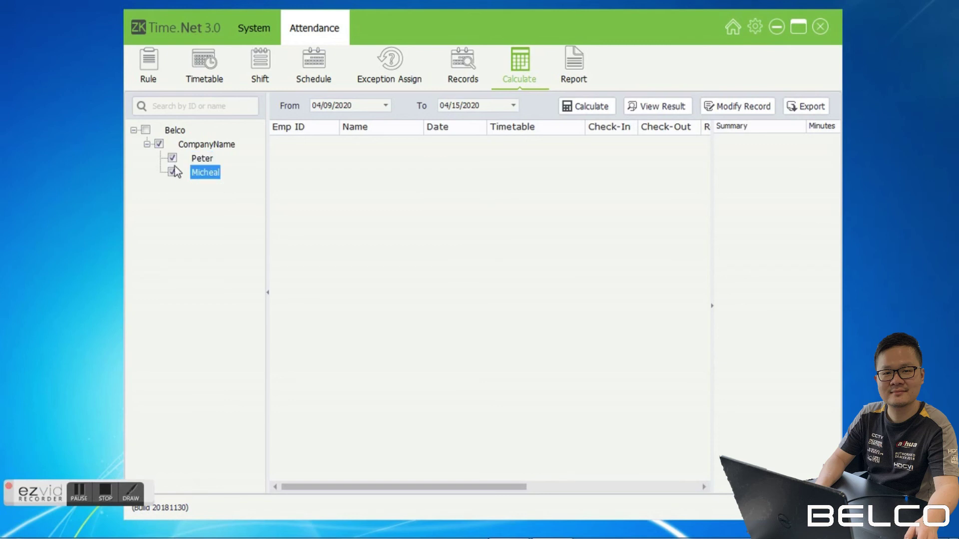
{"action": "left_click", "coordinate": [174, 176]}
{"action": "left_click", "coordinate": [173, 173]}
Set the calculation period to start and end on 04/15/2020.
{"action": "left_click", "coordinate": [385, 105]}
{"action": "left_click", "coordinate": [404, 195]}
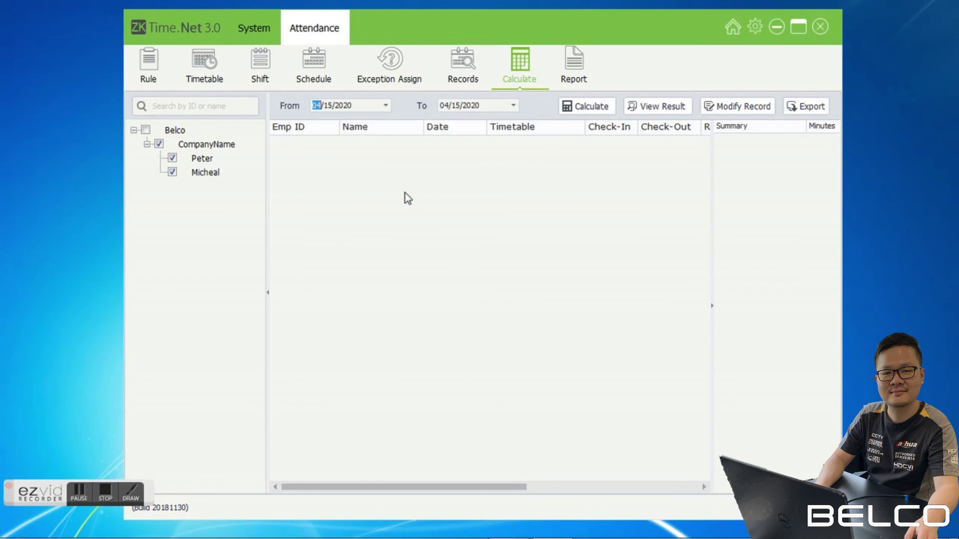
{"action": "left_click", "coordinate": [513, 105]}
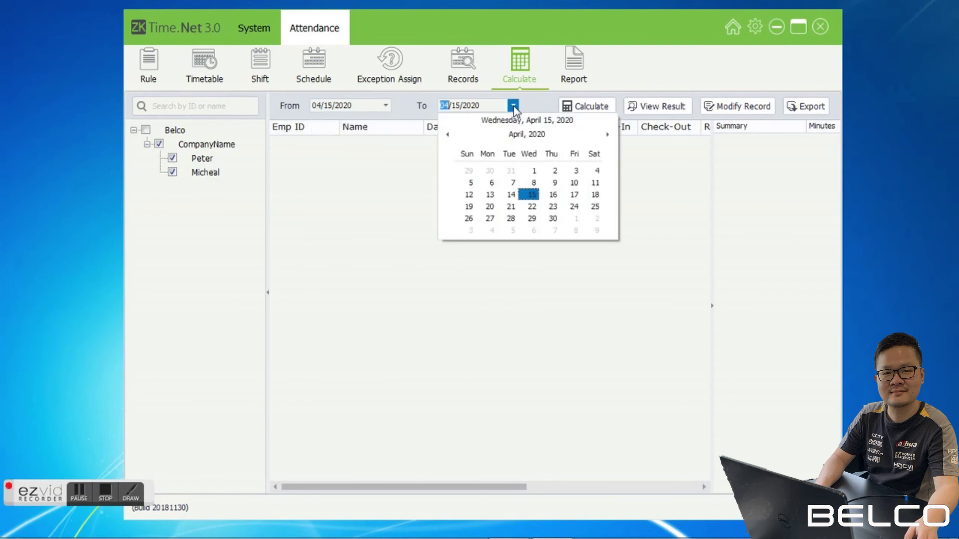
{"action": "left_click", "coordinate": [530, 205]}
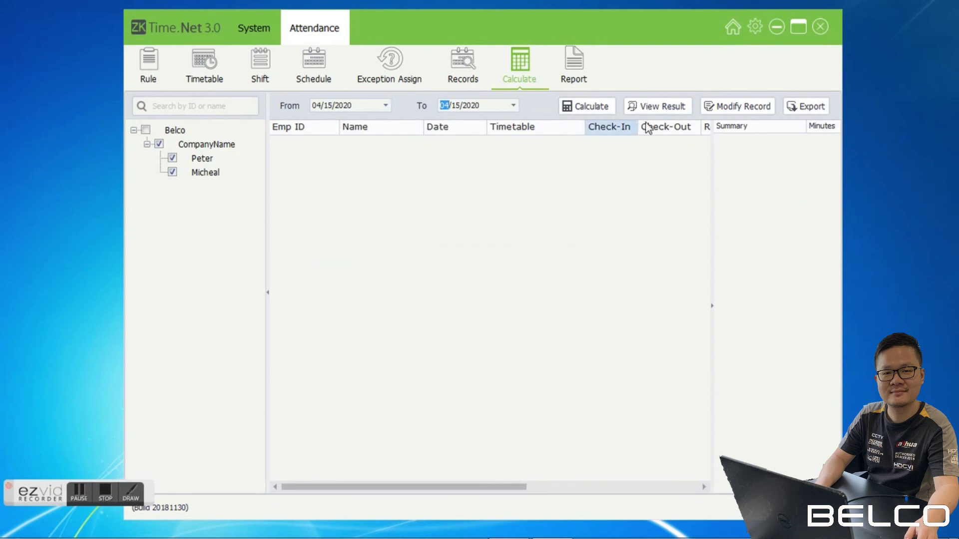
{"action": "left_click", "coordinate": [511, 107]}
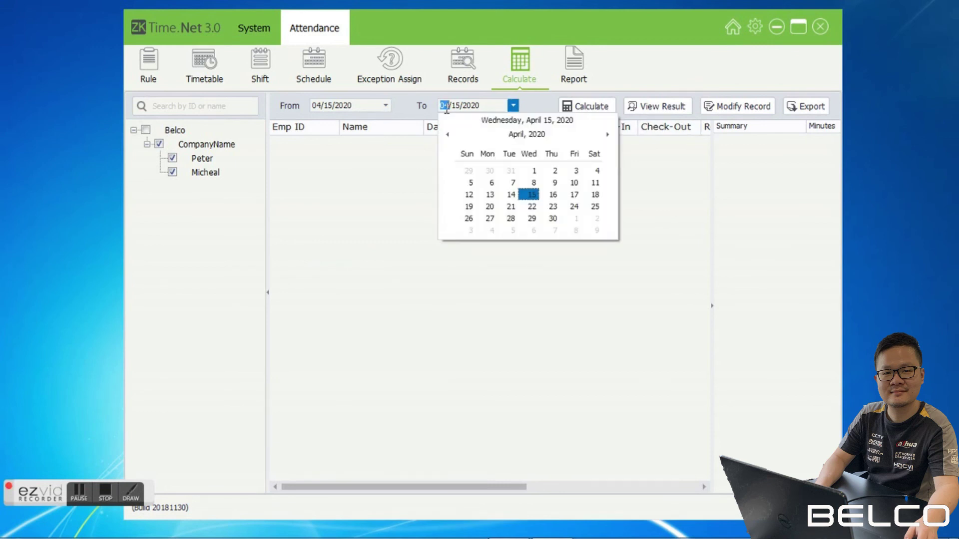
Calculate both employees' attendance for 04/01/2020 to 04/30/2020 and look through the daily results.
{"action": "left_click", "coordinate": [383, 107]}
{"action": "left_click", "coordinate": [405, 171]}
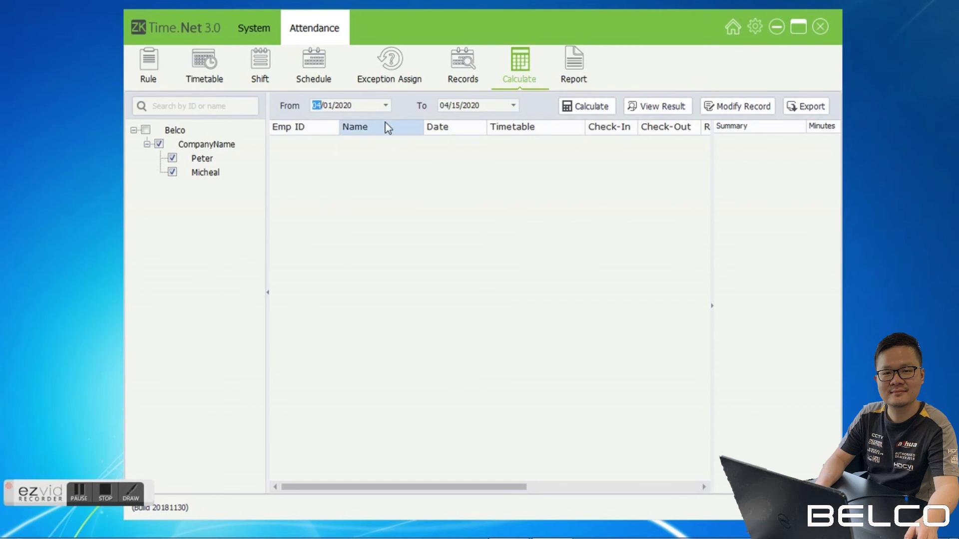
{"action": "left_click", "coordinate": [513, 105]}
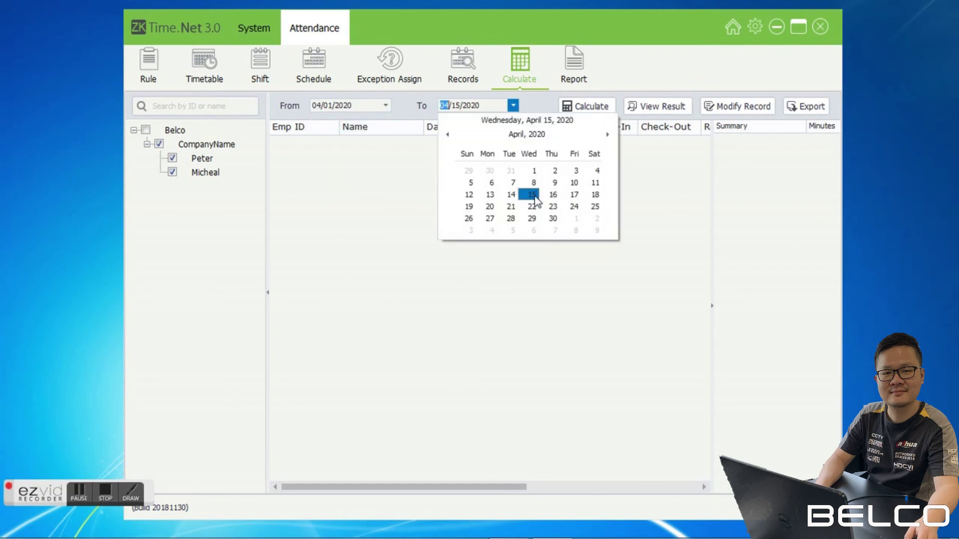
{"action": "left_click", "coordinate": [552, 218]}
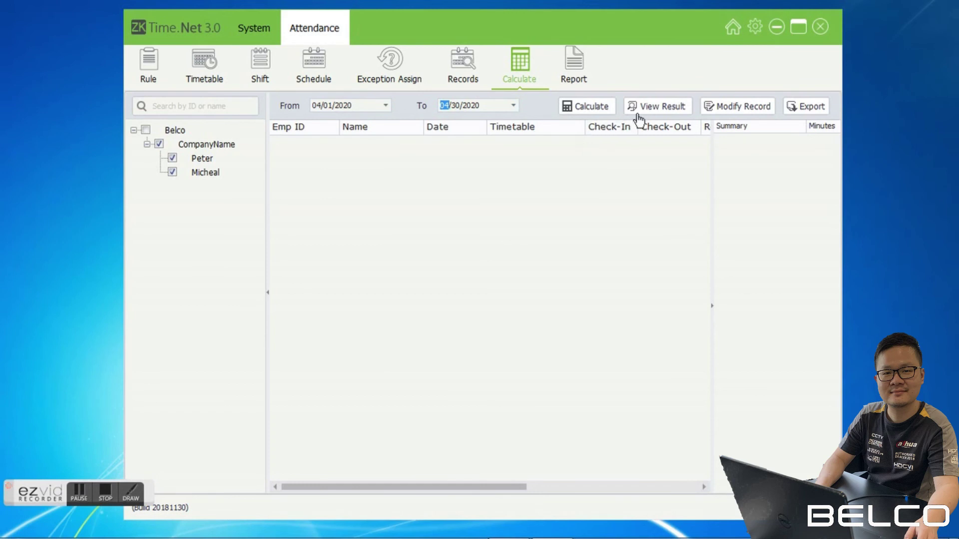
{"action": "left_click", "coordinate": [588, 111]}
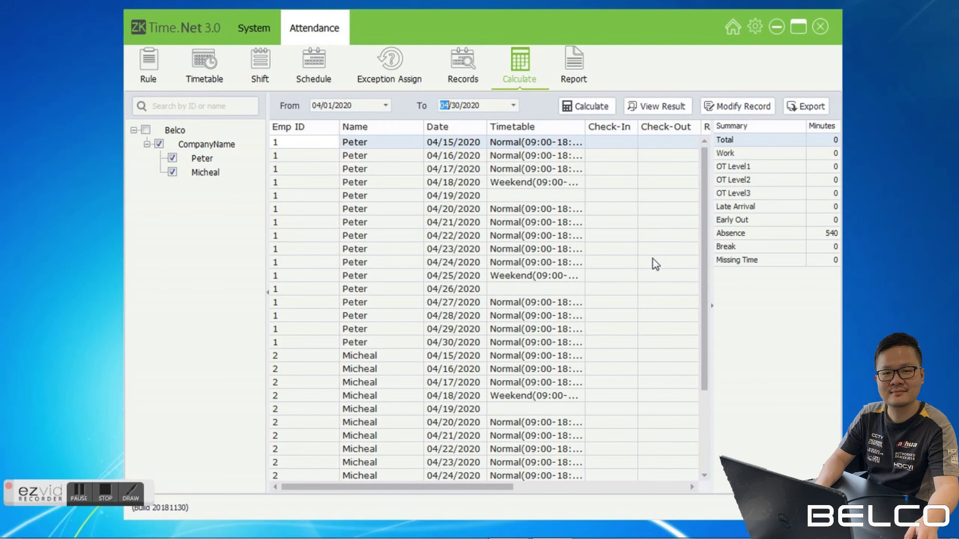
{"action": "left_click_drag", "start_coordinate": [708, 174], "coordinate": [702, 149]}
Open the attendance reports and set the reporting period from 04/01/2020 to 04/30/2020.
{"action": "left_click", "coordinate": [572, 72]}
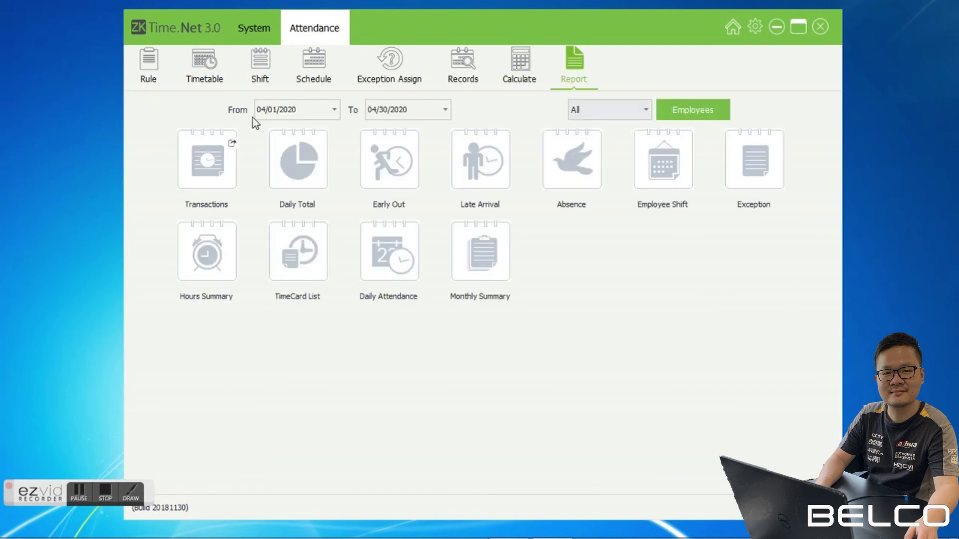
{"action": "left_click", "coordinate": [334, 110]}
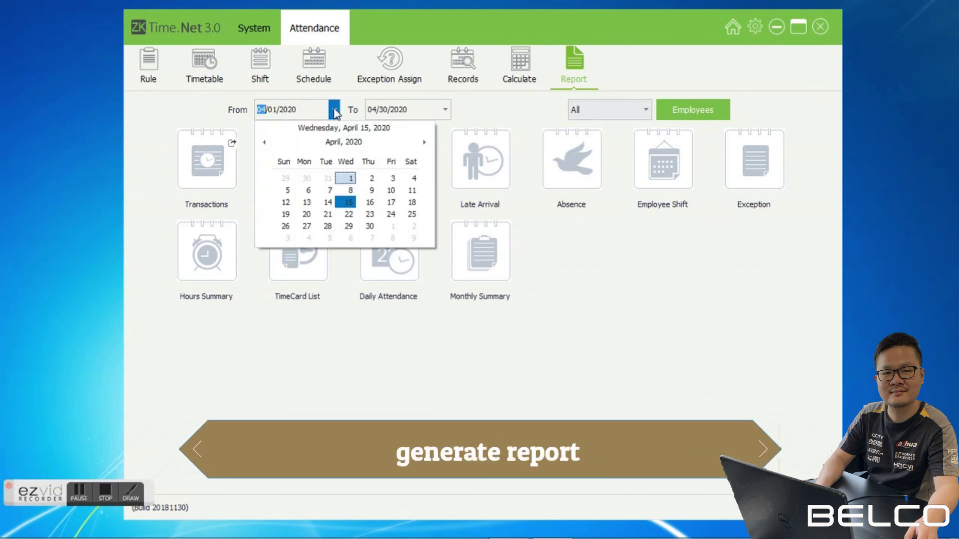
{"action": "left_click", "coordinate": [350, 179]}
{"action": "left_click", "coordinate": [445, 109]}
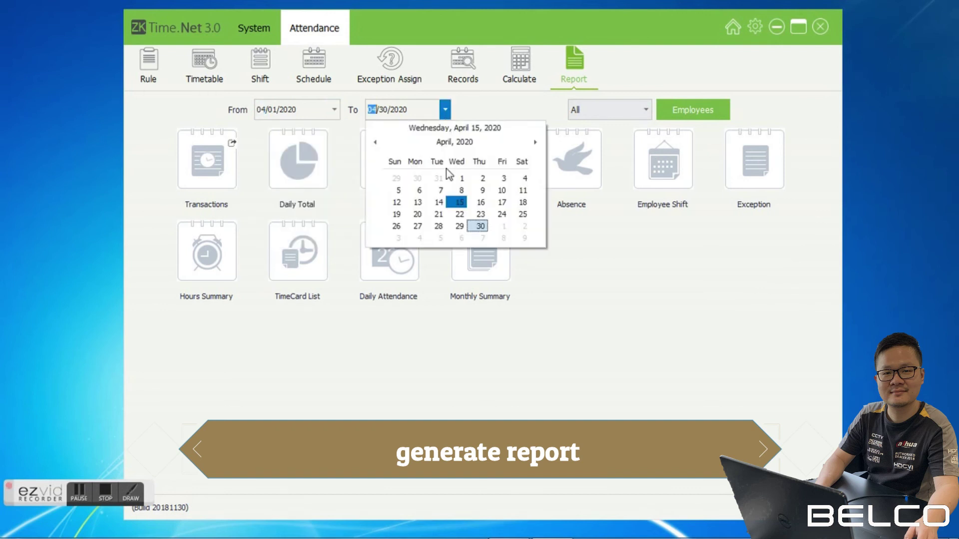
{"action": "left_click", "coordinate": [478, 227]}
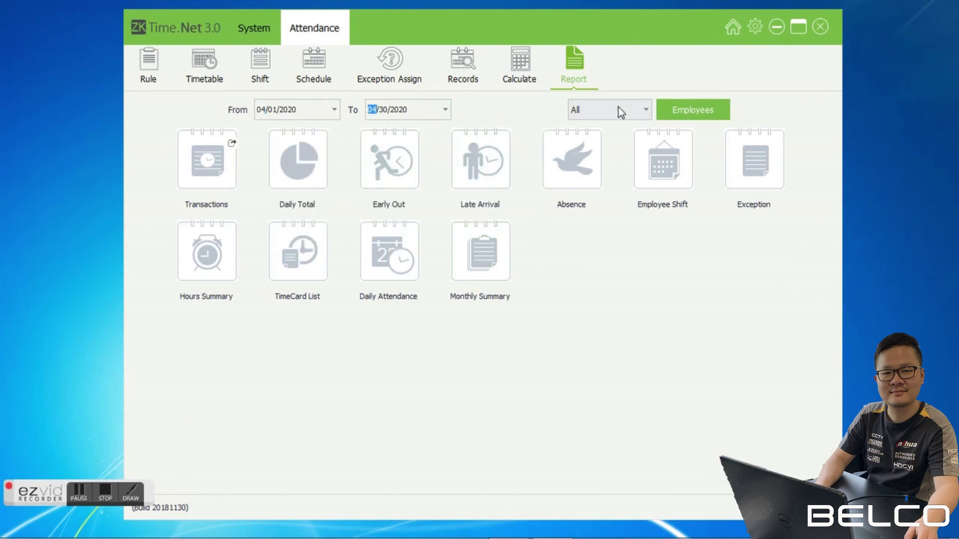
Limit the attendance reports to a Custom selection of both employees and open the Monthly Summary report.
{"action": "left_click", "coordinate": [645, 109]}
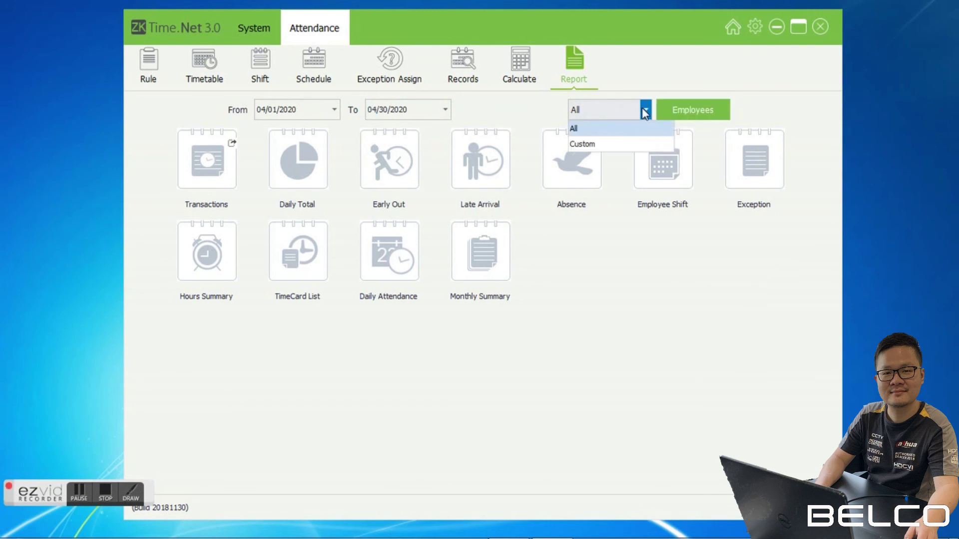
{"action": "left_click", "coordinate": [619, 146]}
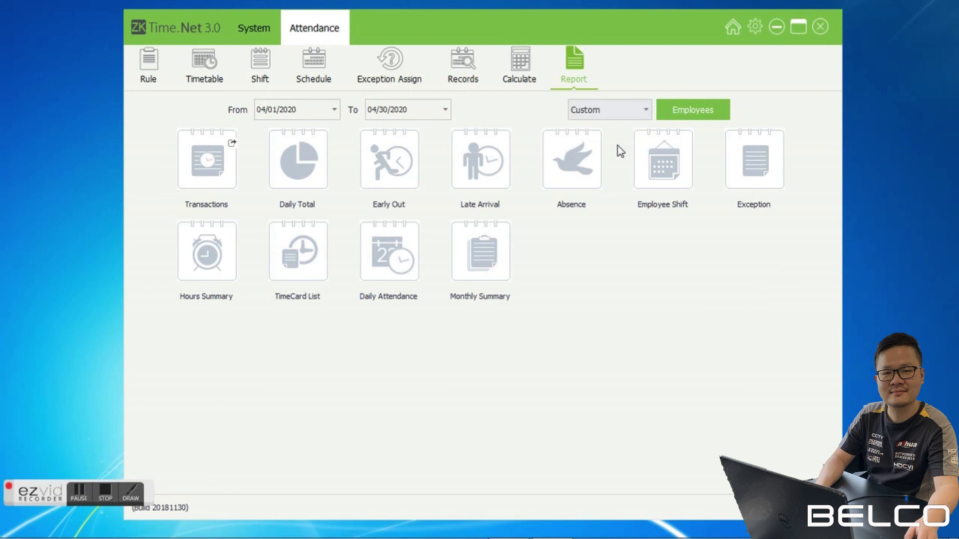
{"action": "left_click", "coordinate": [677, 113]}
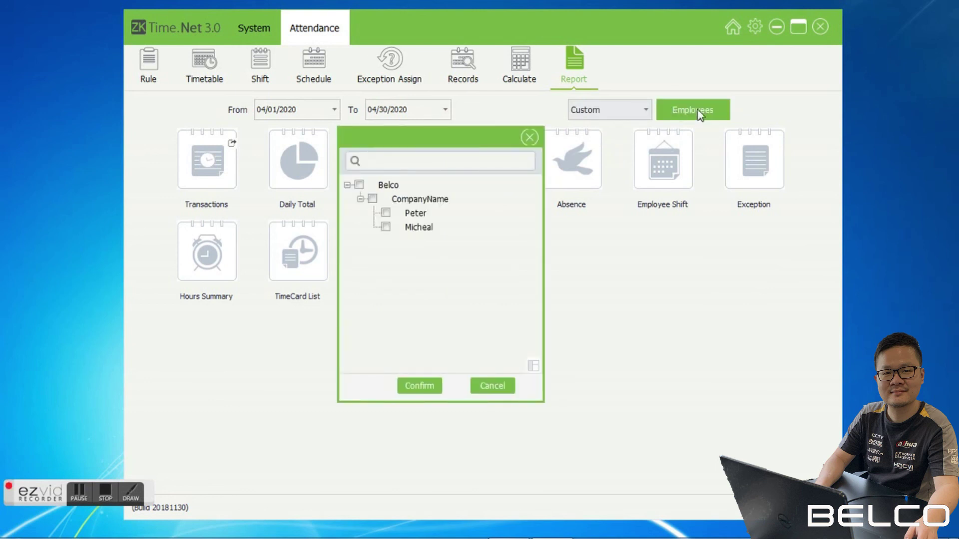
{"action": "left_click", "coordinate": [389, 211]}
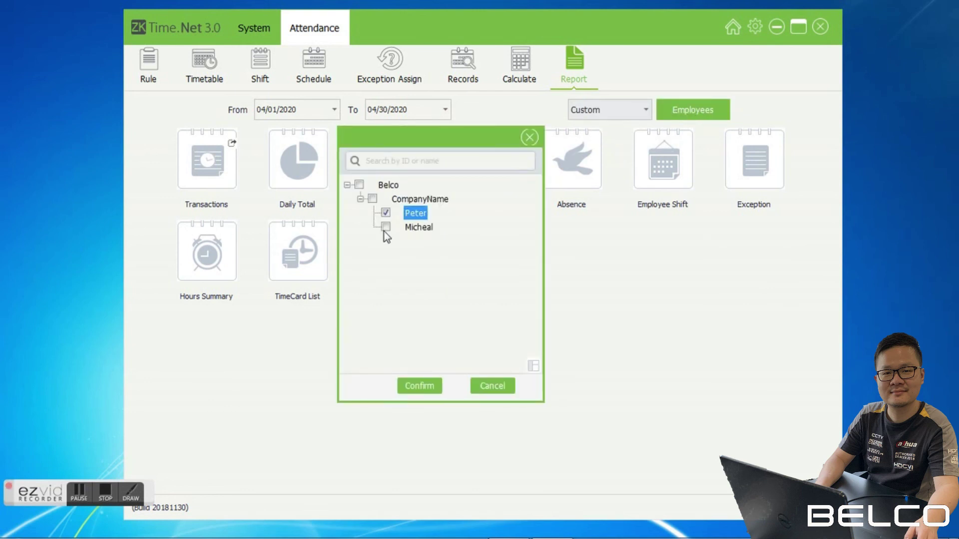
{"action": "left_click", "coordinate": [385, 228]}
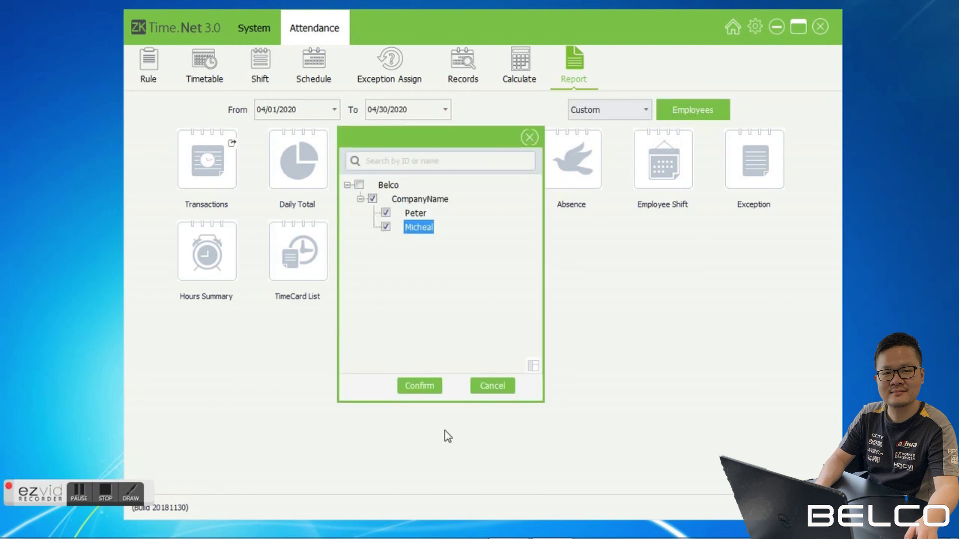
{"action": "left_click", "coordinate": [417, 388]}
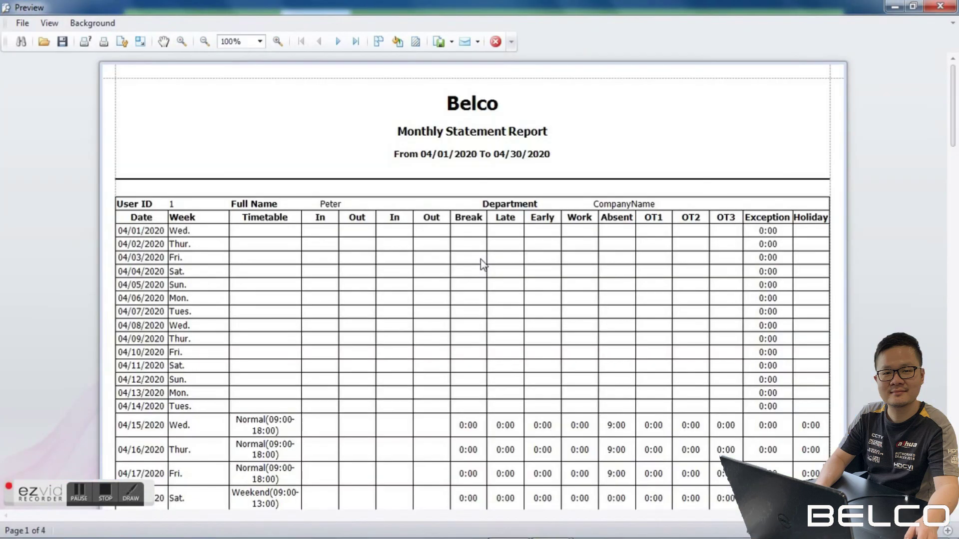
Examine both employees' daily timetables, absences, exceptions and totals across the pages of the monthly statement report.
{"action": "scroll", "coordinate": [481, 261], "scroll_direction": "down", "scroll_amount": 3}
{"action": "scroll", "coordinate": [481, 260], "scroll_direction": "down", "scroll_amount": 4}
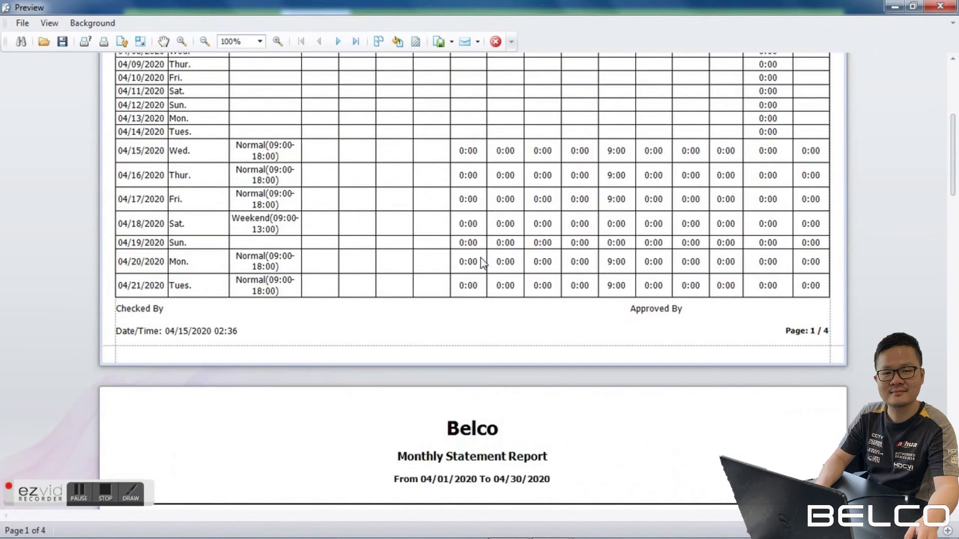
{"action": "scroll", "coordinate": [481, 259], "scroll_direction": "down", "scroll_amount": 5}
{"action": "scroll", "coordinate": [481, 261], "scroll_direction": "down", "scroll_amount": 6}
{"action": "scroll", "coordinate": [480, 261], "scroll_direction": "up", "scroll_amount": 15}
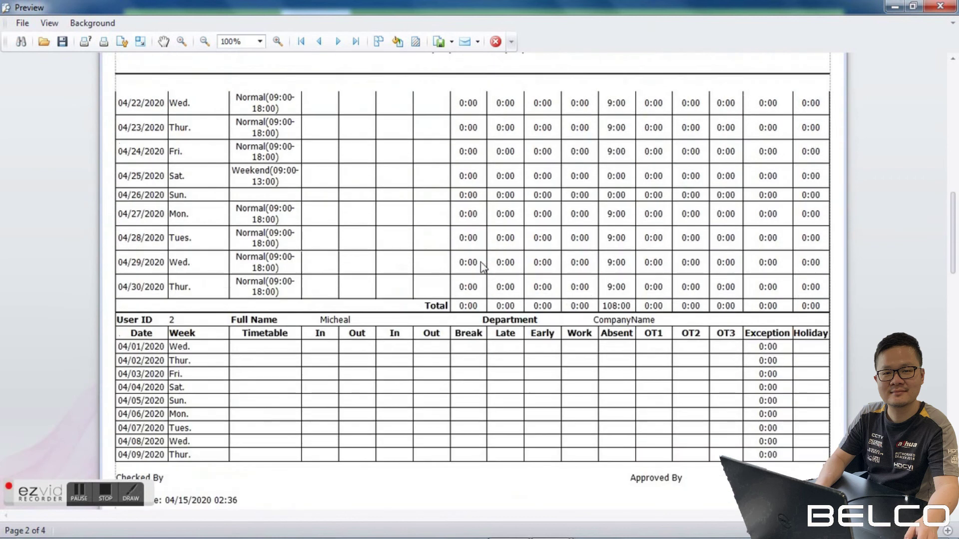
{"action": "scroll", "coordinate": [480, 262], "scroll_direction": "up", "scroll_amount": 6}
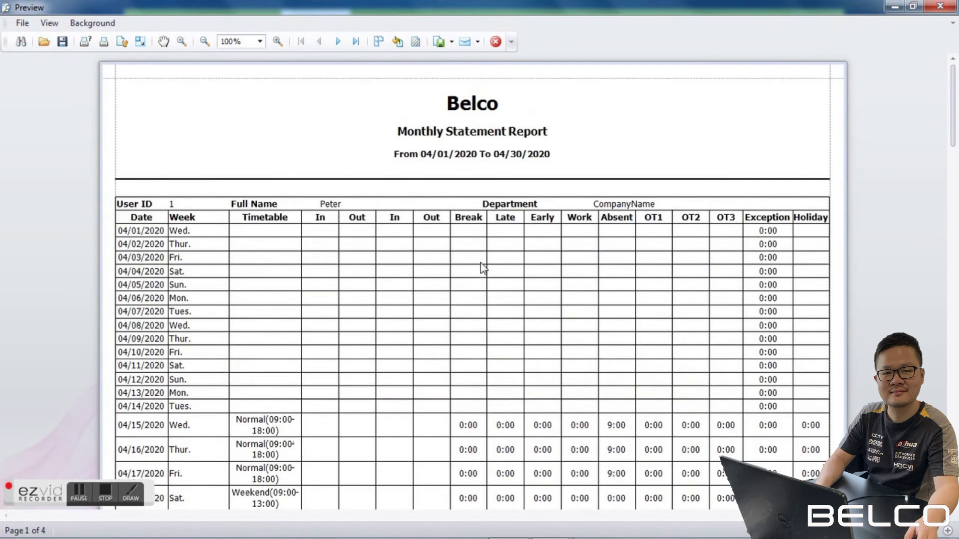
{"action": "scroll", "coordinate": [480, 262], "scroll_direction": "down", "scroll_amount": 3}
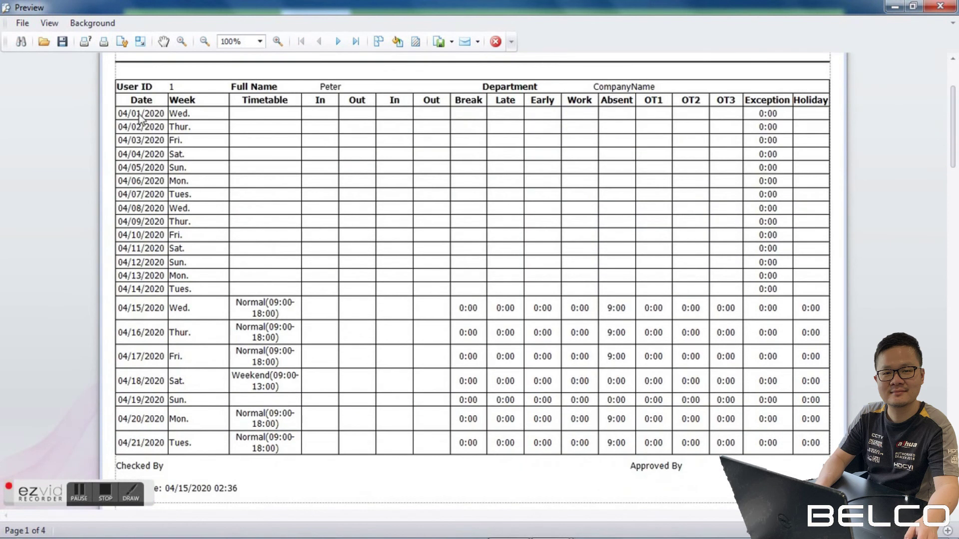
{"action": "scroll", "coordinate": [302, 379], "scroll_direction": "down", "scroll_amount": 6}
{"action": "scroll", "coordinate": [217, 436], "scroll_direction": "down", "scroll_amount": 6}
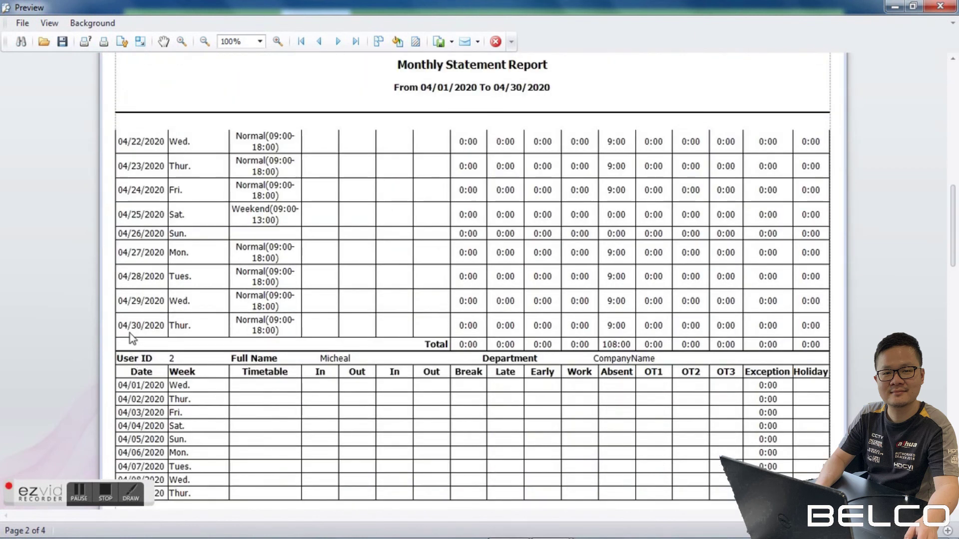
{"action": "scroll", "coordinate": [330, 379], "scroll_direction": "down", "scroll_amount": 3}
{"action": "scroll", "coordinate": [328, 379], "scroll_direction": "down", "scroll_amount": 3}
{"action": "scroll", "coordinate": [332, 384], "scroll_direction": "up", "scroll_amount": 20}
{"action": "scroll", "coordinate": [335, 384], "scroll_direction": "up", "scroll_amount": 2}
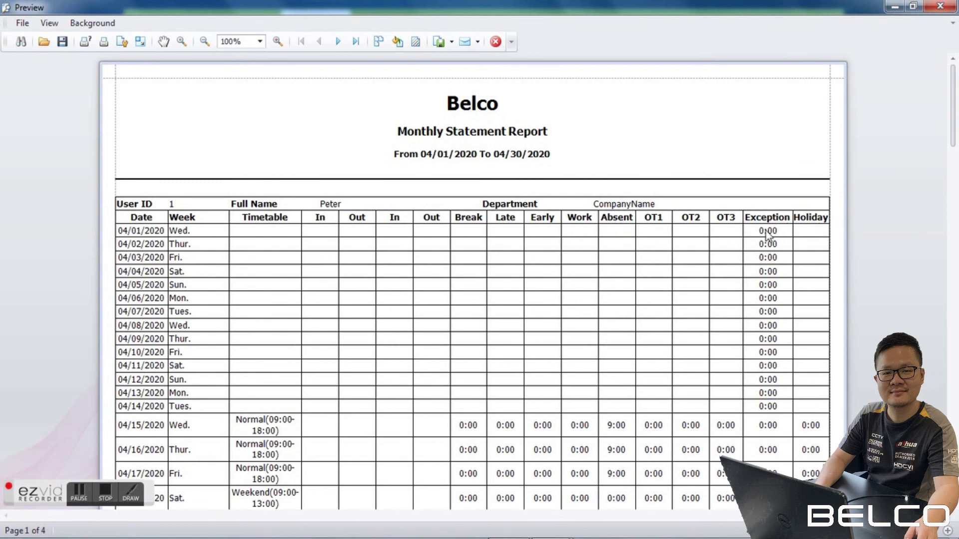
{"action": "scroll", "coordinate": [459, 231], "scroll_direction": "down", "scroll_amount": 3}
{"action": "scroll", "coordinate": [459, 231], "scroll_direction": "down", "scroll_amount": 3}
{"action": "scroll", "coordinate": [460, 231], "scroll_direction": "up", "scroll_amount": 6}
Export the monthly report as a single XLSX file named MonthlySummaryReport on the Desktop.
{"action": "left_click", "coordinate": [452, 42]}
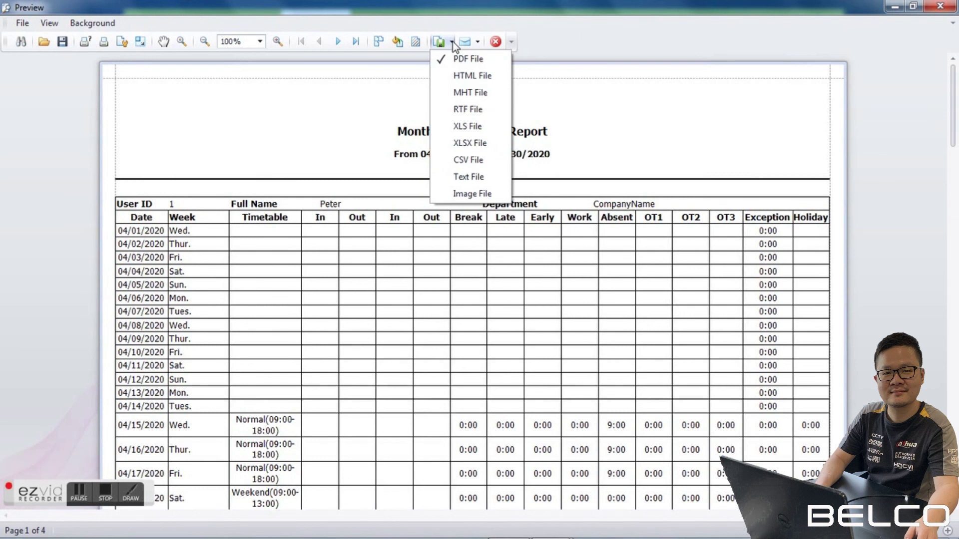
{"action": "left_click", "coordinate": [455, 142]}
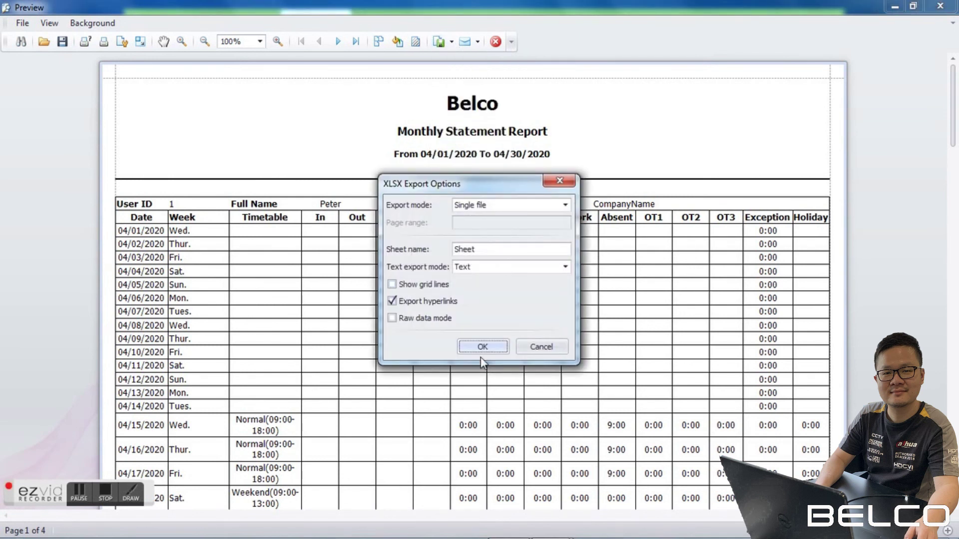
{"action": "left_click", "coordinate": [482, 347]}
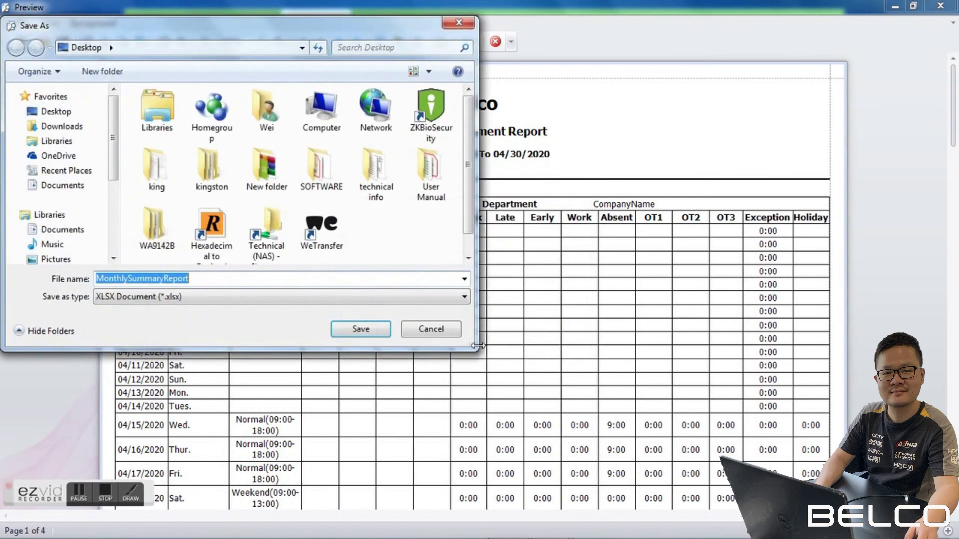
{"action": "left_click", "coordinate": [82, 111]}
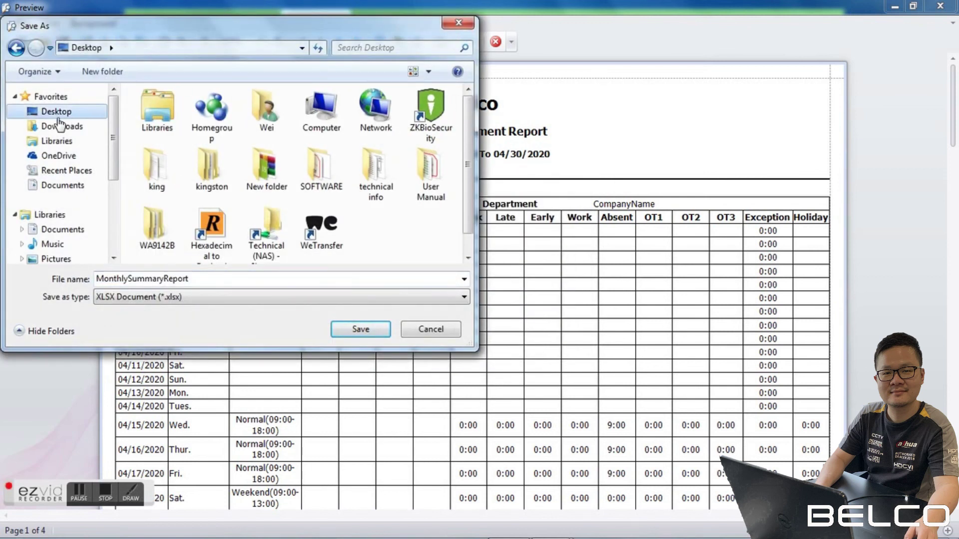
{"action": "left_click", "coordinate": [366, 331]}
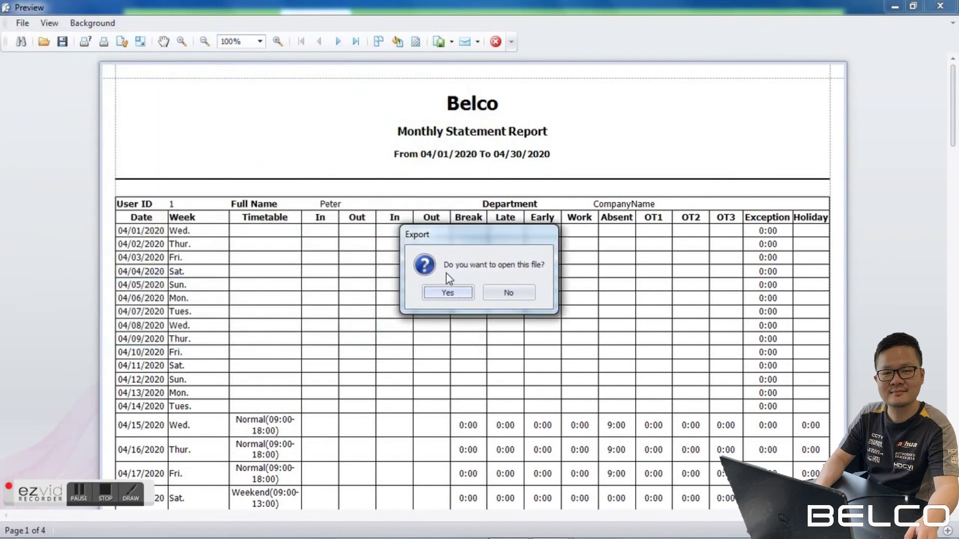
Review the exported MonthlySummaryReport workbook in Excel, allowing its content to be recovered, and close it without saving.
{"action": "left_click", "coordinate": [448, 293]}
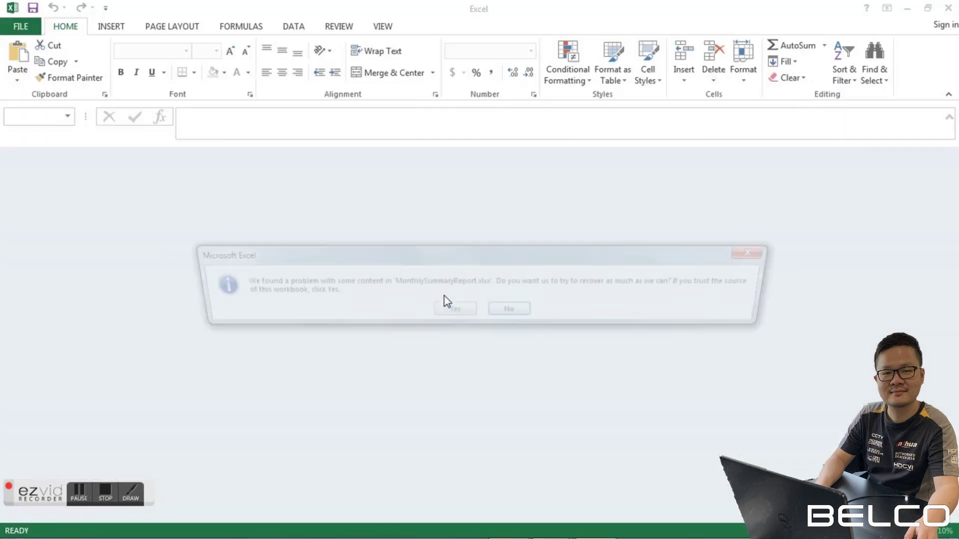
{"action": "left_click", "coordinate": [439, 314]}
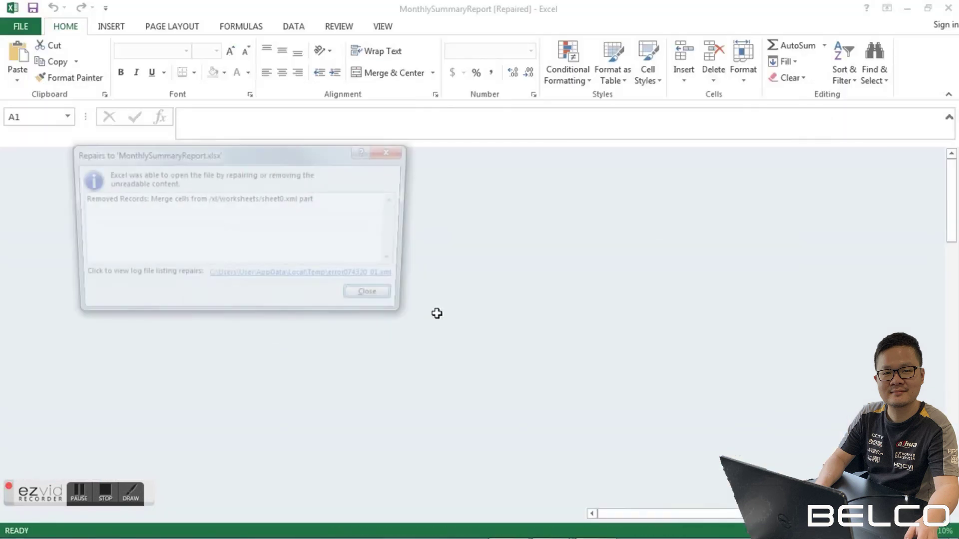
{"action": "left_click", "coordinate": [375, 297]}
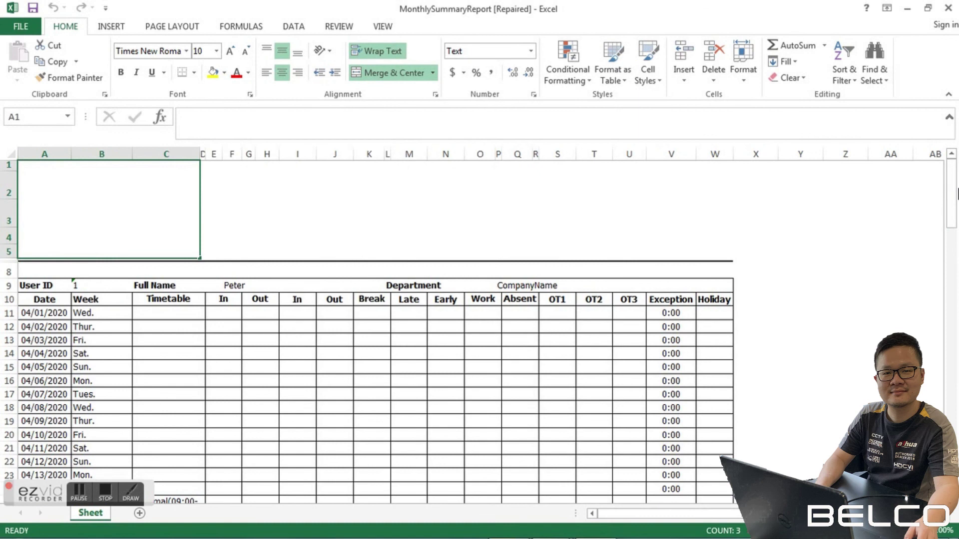
{"action": "mouse_move", "coordinate": [952, 190]}
{"action": "left_mouse_down"}
{"action": "mouse_move", "coordinate": [951, 398]}
{"action": "mouse_move", "coordinate": [954, 189]}
{"action": "left_mouse_up"}
{"action": "left_click", "coordinate": [948, 7]}
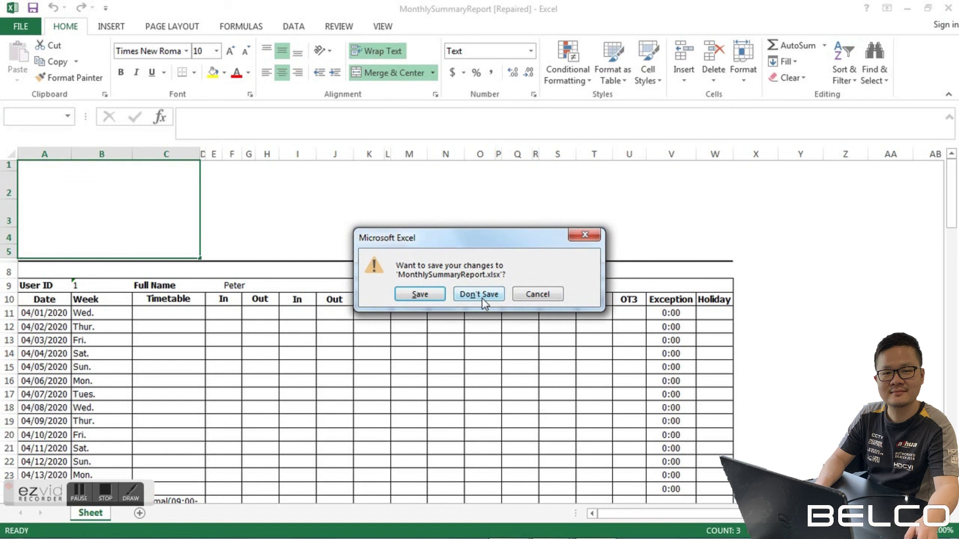
{"action": "left_click", "coordinate": [479, 294]}
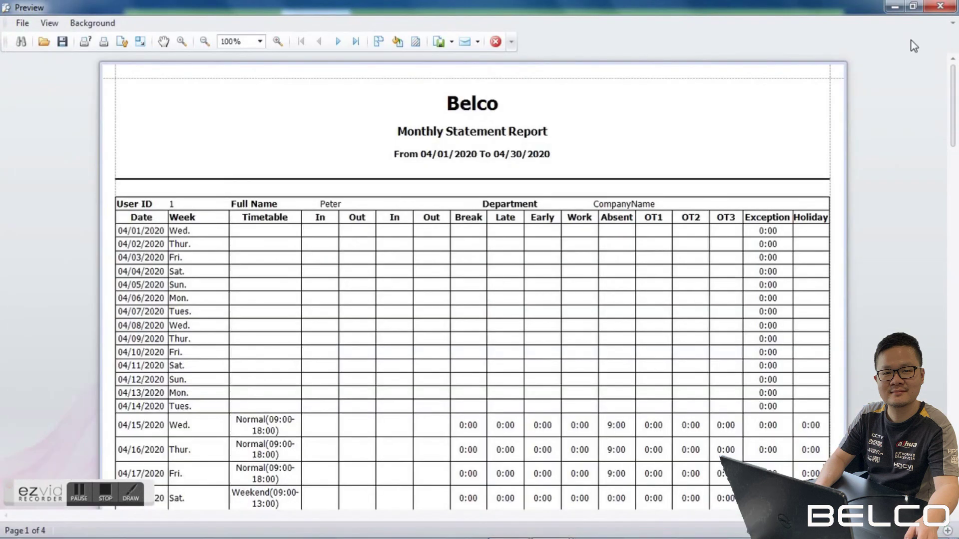
Close the report preview and ZKTime.Net, and switch back to ZKAccess.
{"action": "left_click", "coordinate": [940, 9]}
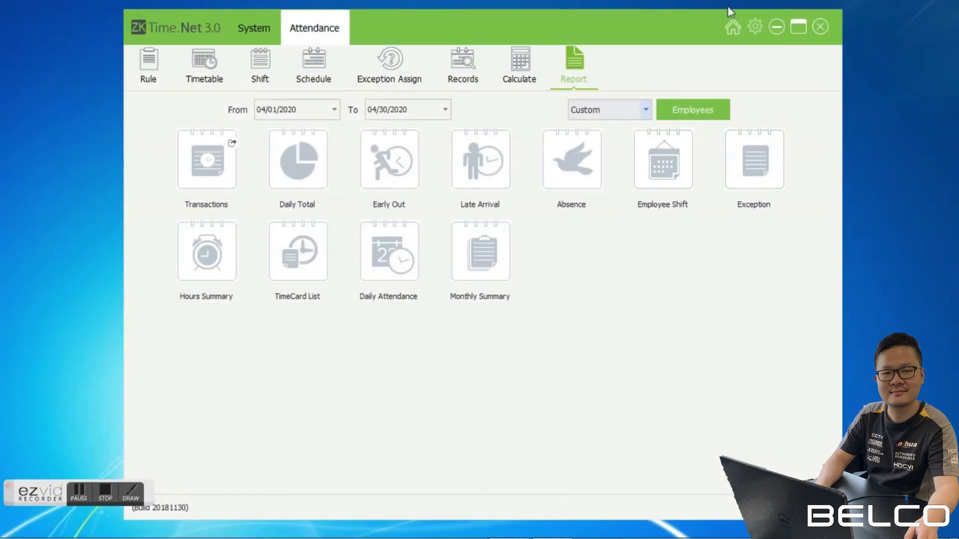
{"action": "left_click", "coordinate": [825, 28]}
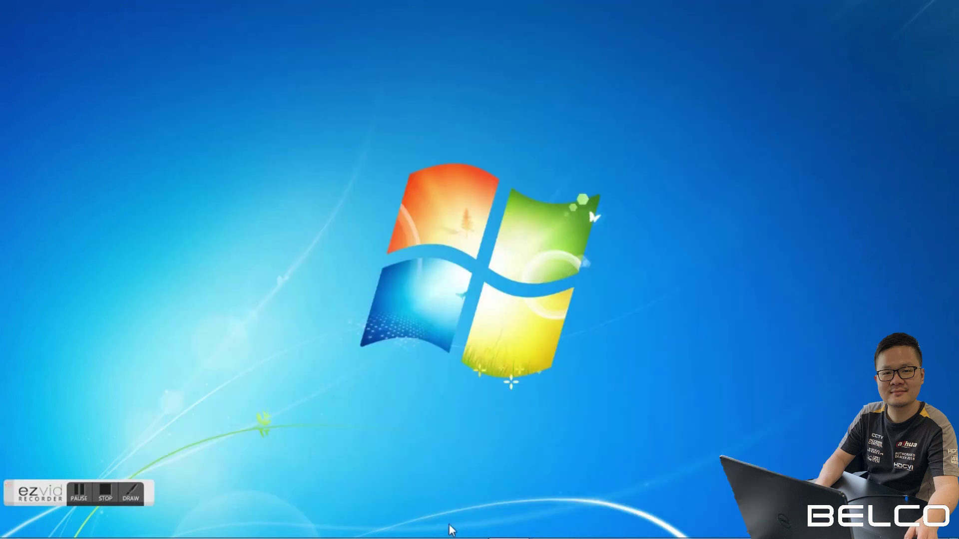
{"action": "left_click", "coordinate": [509, 534]}
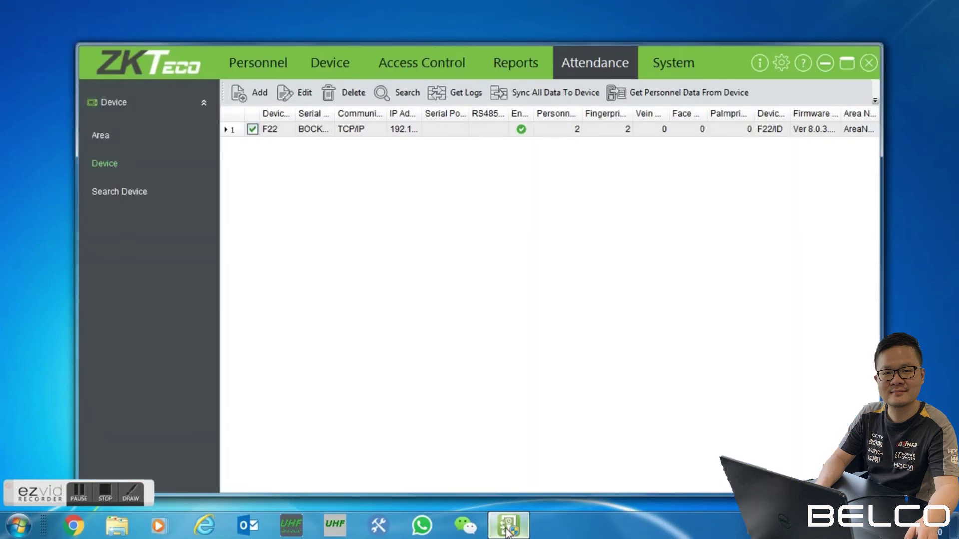
{"action": "left_click_drag", "start_coordinate": [730, 60], "coordinate": [729, 47]}
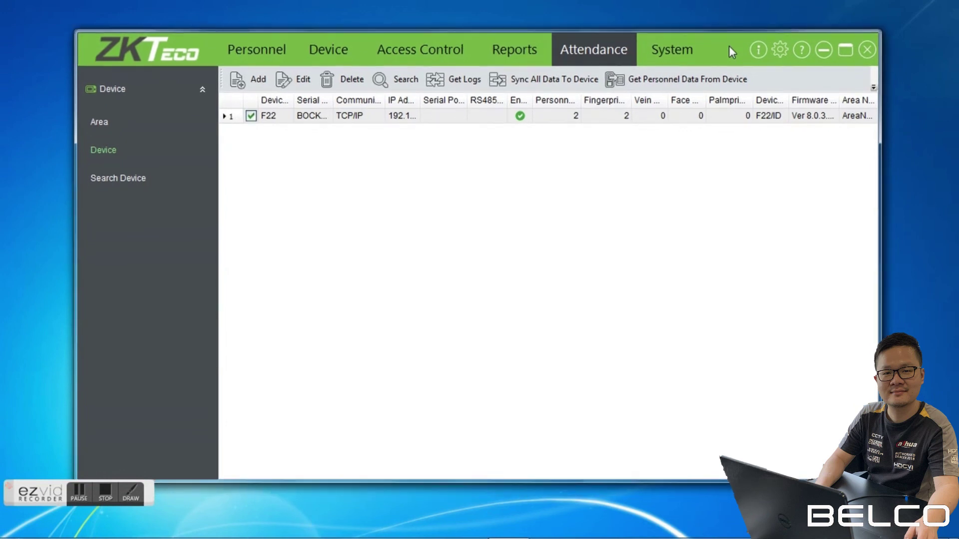
Start a database backup from the system settings and choose the Desktop as its destination.
{"action": "left_click", "coordinate": [671, 57]}
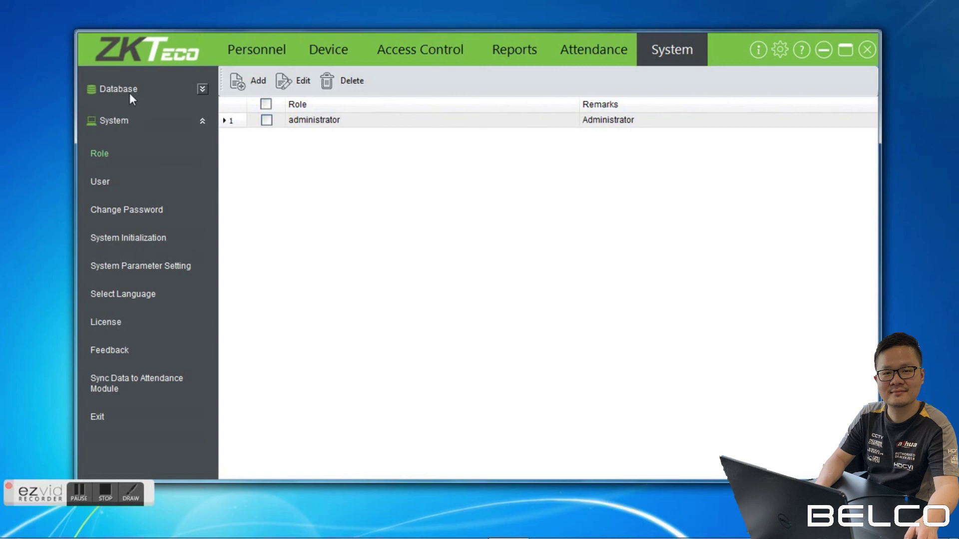
{"action": "left_click", "coordinate": [203, 89]}
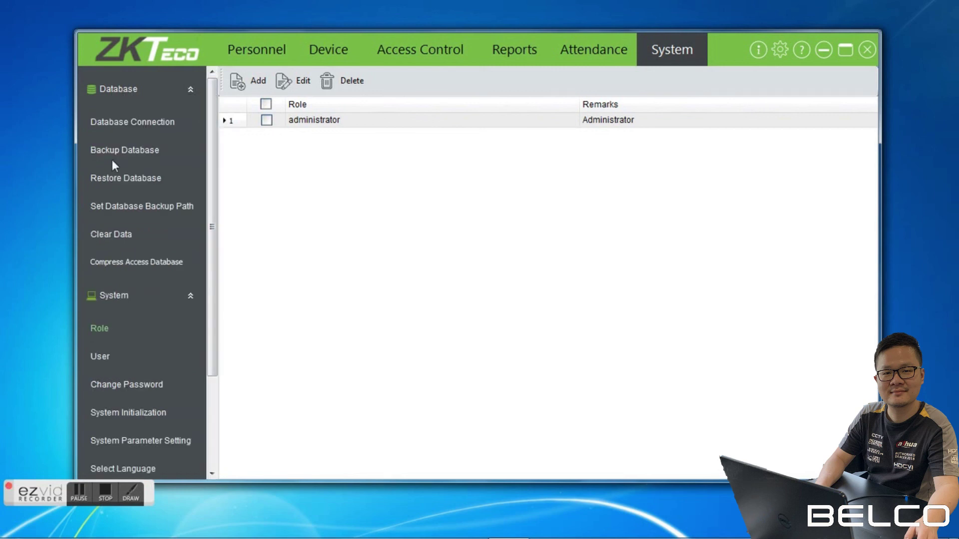
{"action": "left_click", "coordinate": [139, 159]}
{"action": "left_click_drag", "start_coordinate": [188, 182], "coordinate": [193, 118]}
{"action": "left_click", "coordinate": [131, 132]}
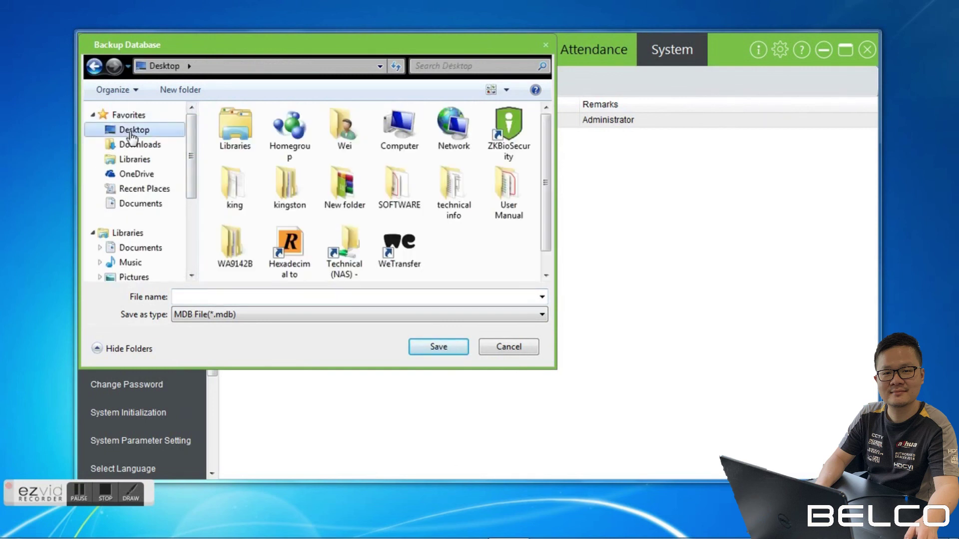
Name the database backup file Backup, save it as an MDB file and acknowledge the completion message.
{"action": "left_click", "coordinate": [209, 295]}
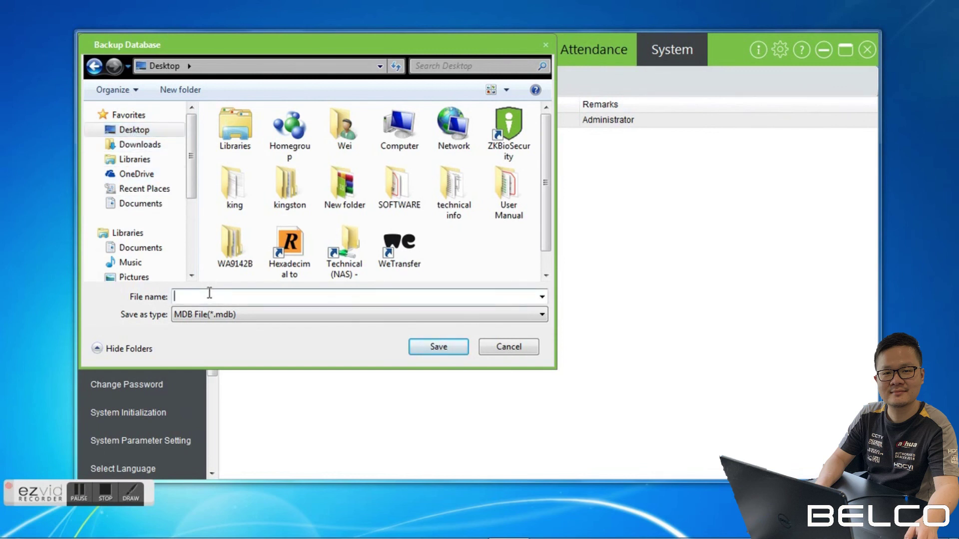
{"action": "type", "text": "Backup"}
{"action": "key", "text": "BackSpace"}
{"action": "key", "text": "BackSpace"}
{"action": "key", "text": "BackSpace"}
{"action": "key", "text": "BackSpace"}
{"action": "type", "text": "v"}
{"action": "key", "text": "BackSpace"}
{"action": "type", "text": "ckuup"}
{"action": "key", "text": "BackSpace"}
{"action": "key", "text": "BackSpace"}
{"action": "left_click", "coordinate": [438, 346]}
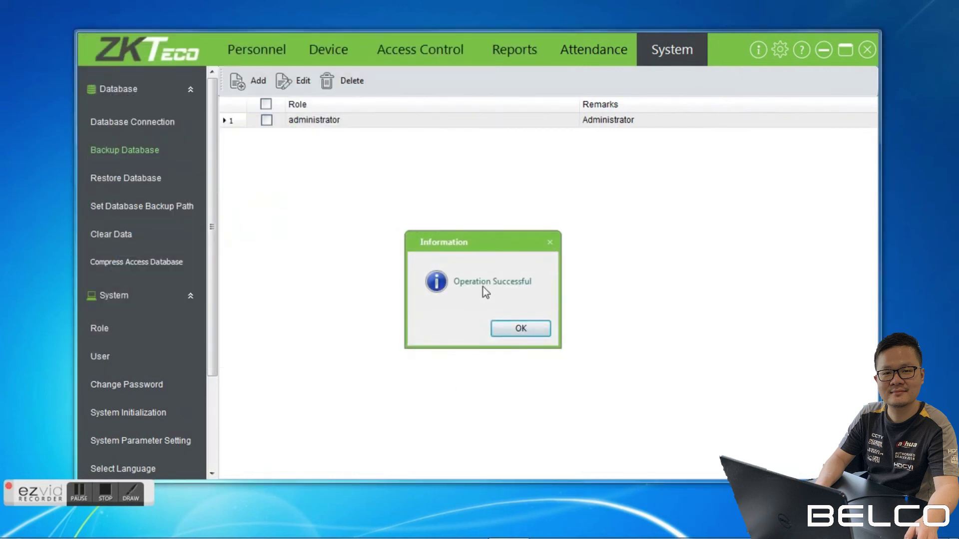
{"action": "left_click", "coordinate": [525, 327]}
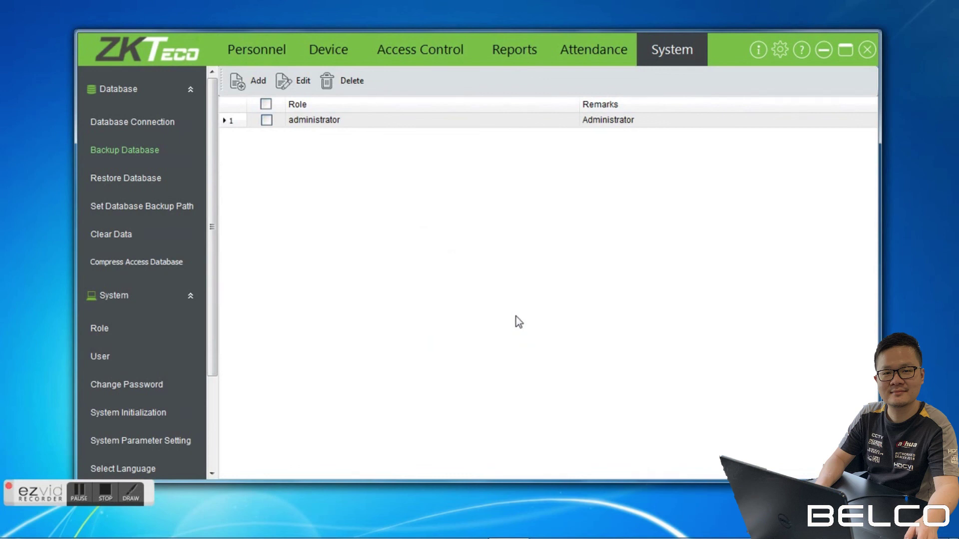
Restore the database from the Backup.mdb file on the Desktop.
{"action": "left_click", "coordinate": [136, 180]}
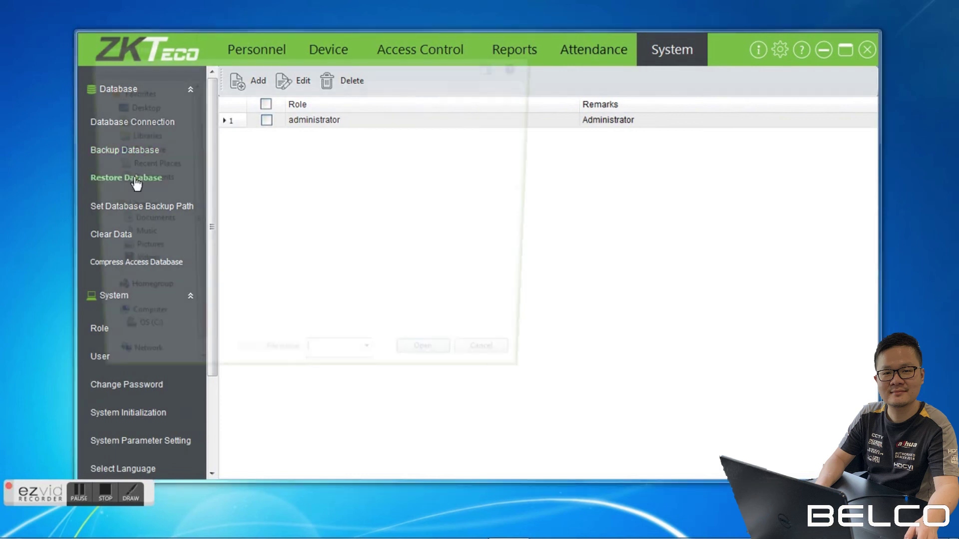
{"action": "left_click", "coordinate": [150, 130]}
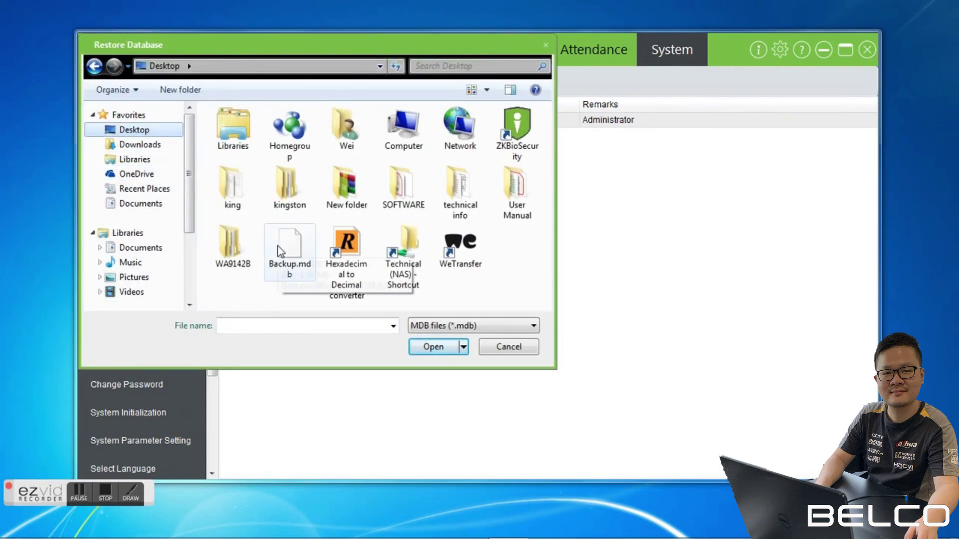
{"action": "left_click", "coordinate": [296, 246]}
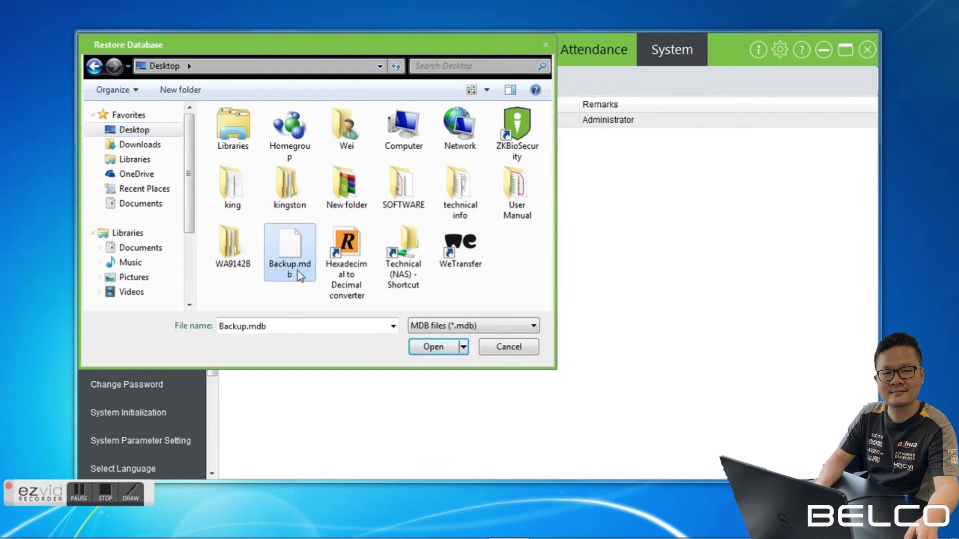
{"action": "left_click", "coordinate": [419, 350]}
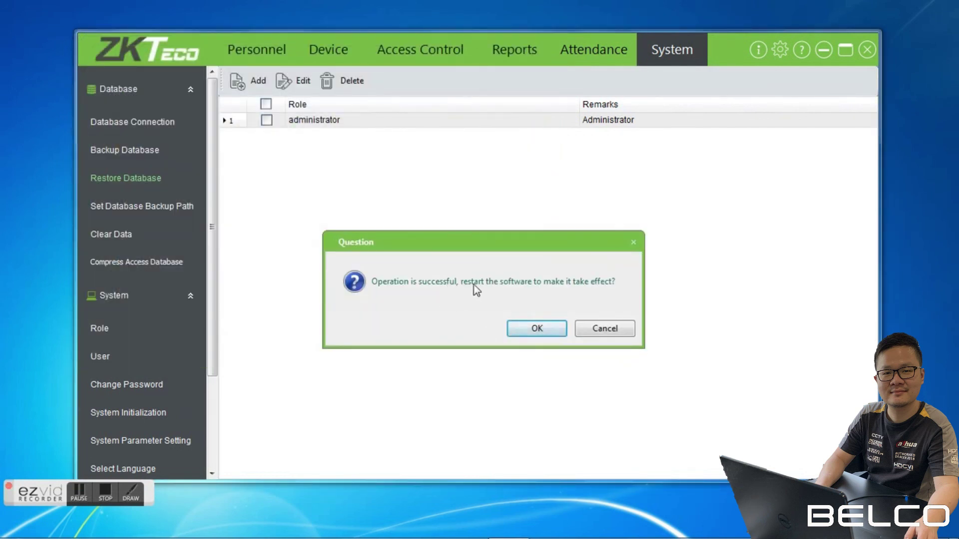